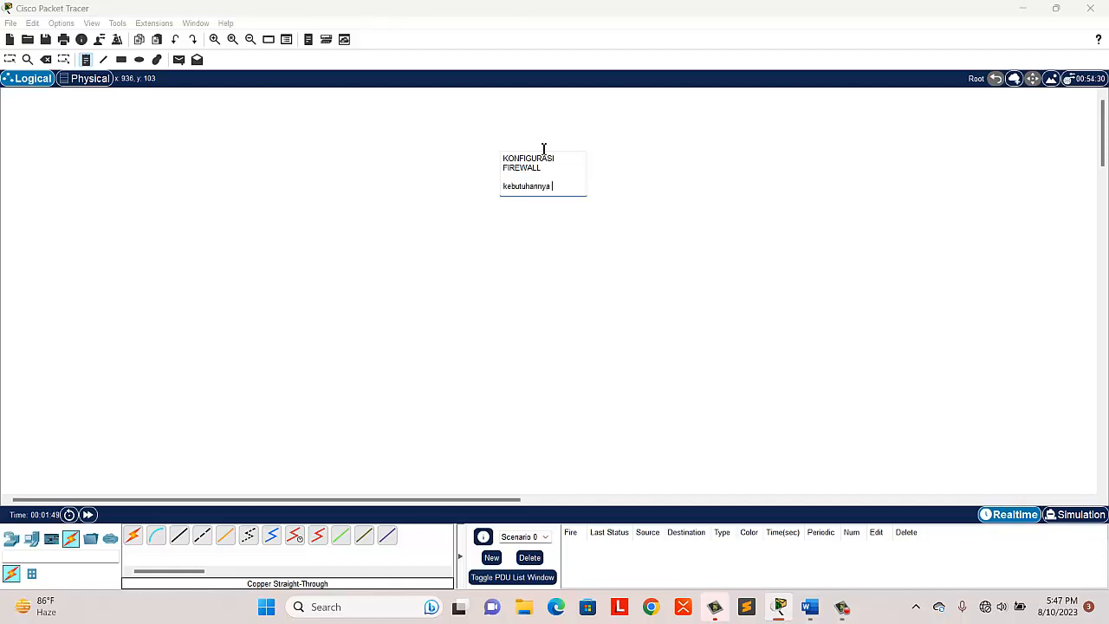
Step: Complete the note under KONFIGURASI FIREWALL so it reads "kebutuhannya : 3 pc, 1 switch, 1 server"
text(:)
key(Return)
click(527, 198)
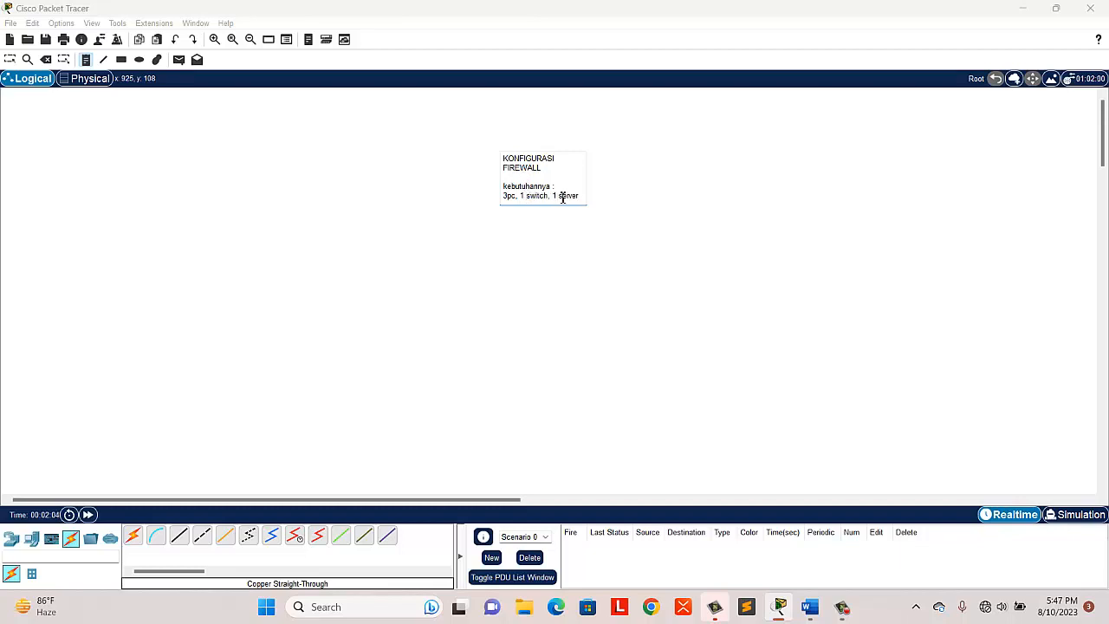
click(506, 197)
click(9, 59)
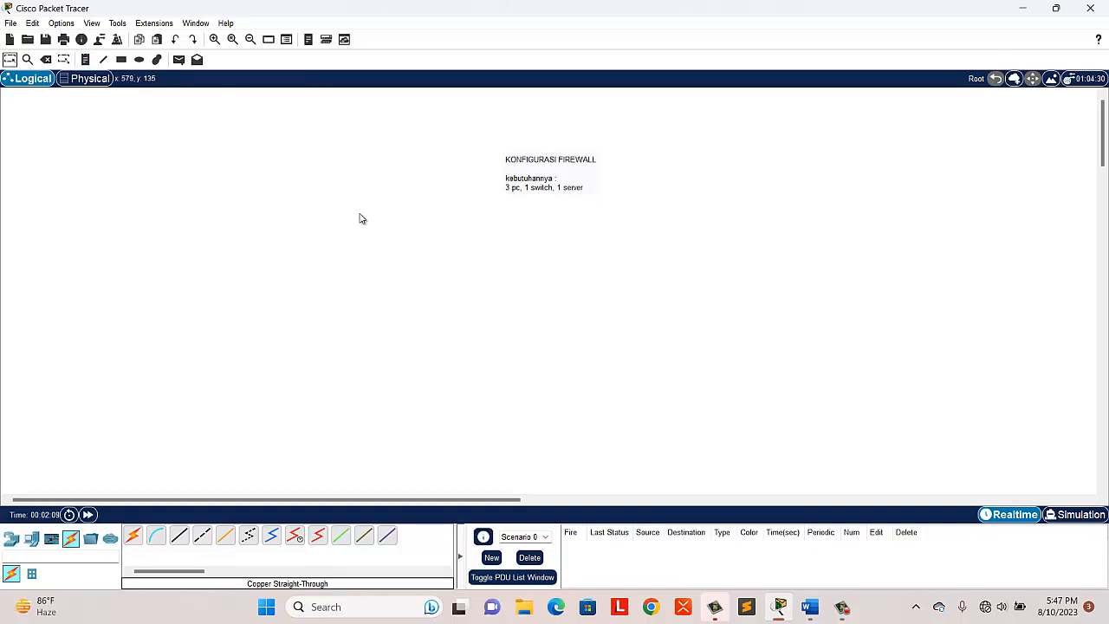
Step: Place three PC-PT end devices, two stacked to the right below the note and one at the lower left
click(31, 537)
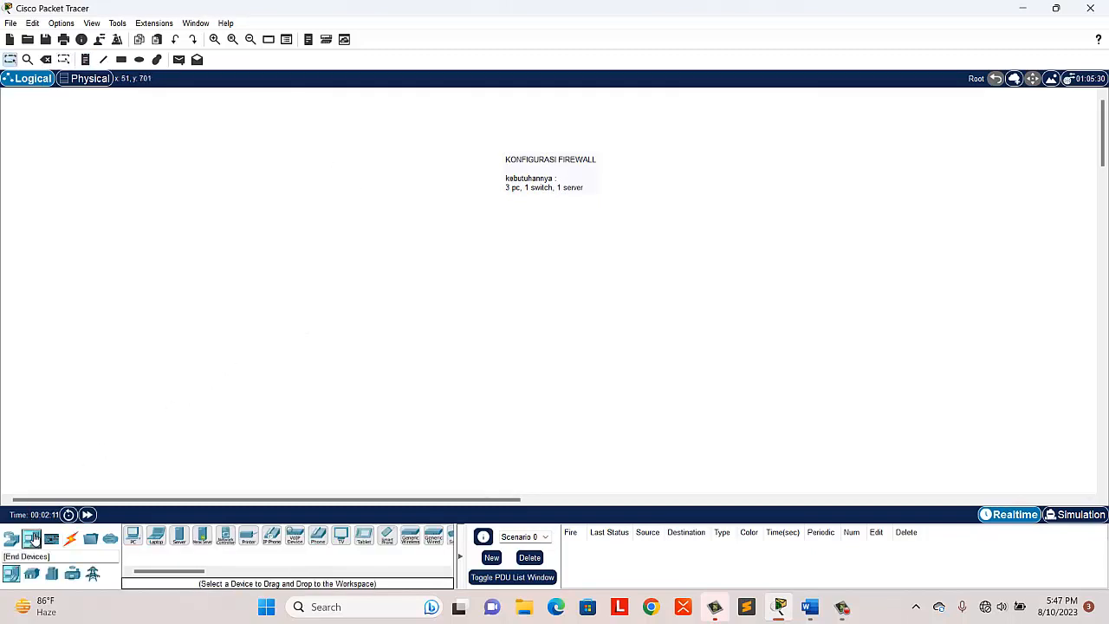
click(131, 541)
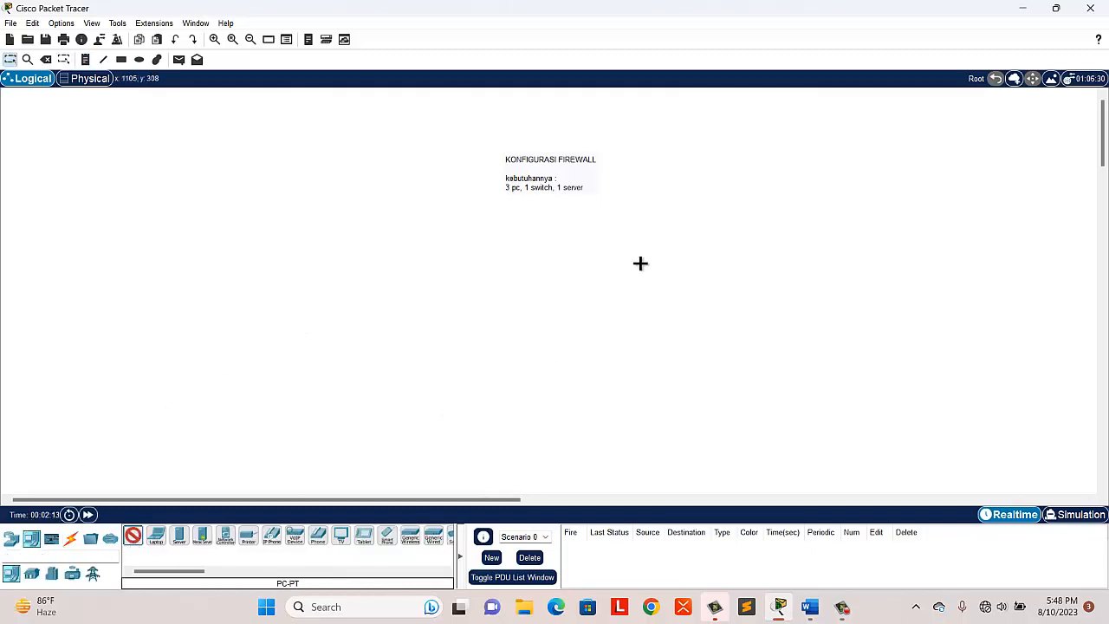
click(668, 251)
drag(669, 256, 747, 256)
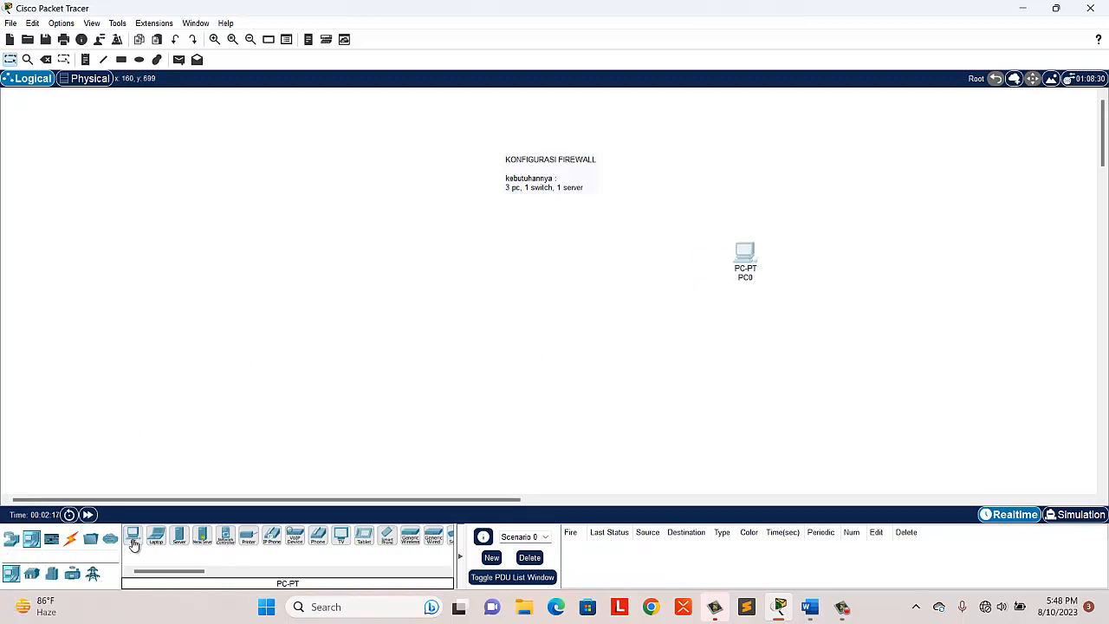
drag(133, 543, 560, 388)
drag(134, 541, 395, 402)
drag(554, 387, 754, 388)
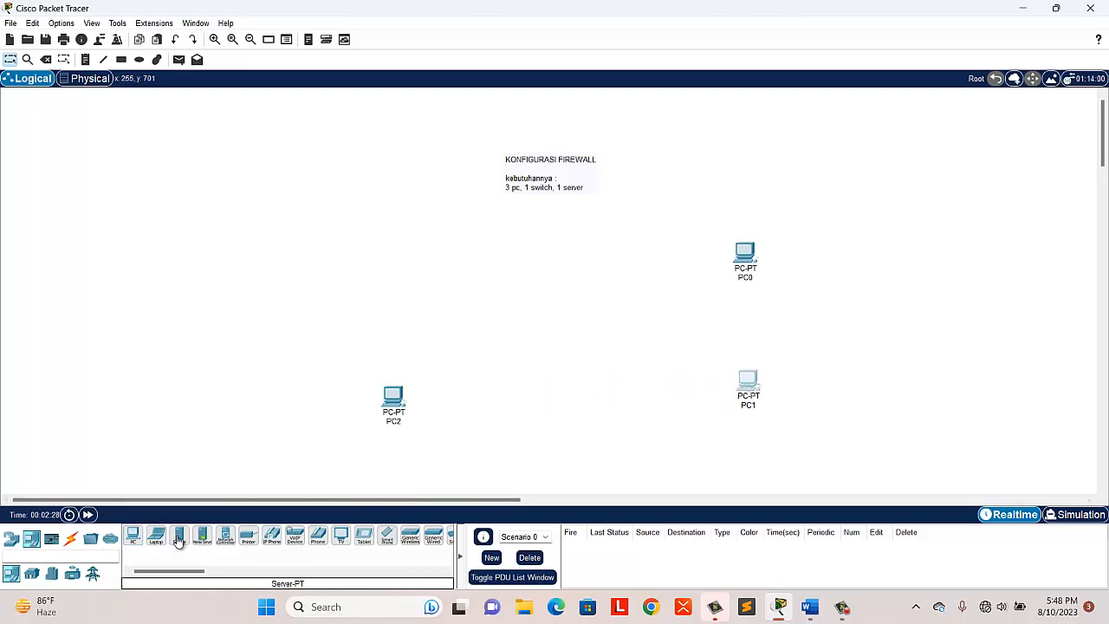
Step: Add a Switch-PT in the middle of the PCs and a Server-PT above PC2
click(11, 539)
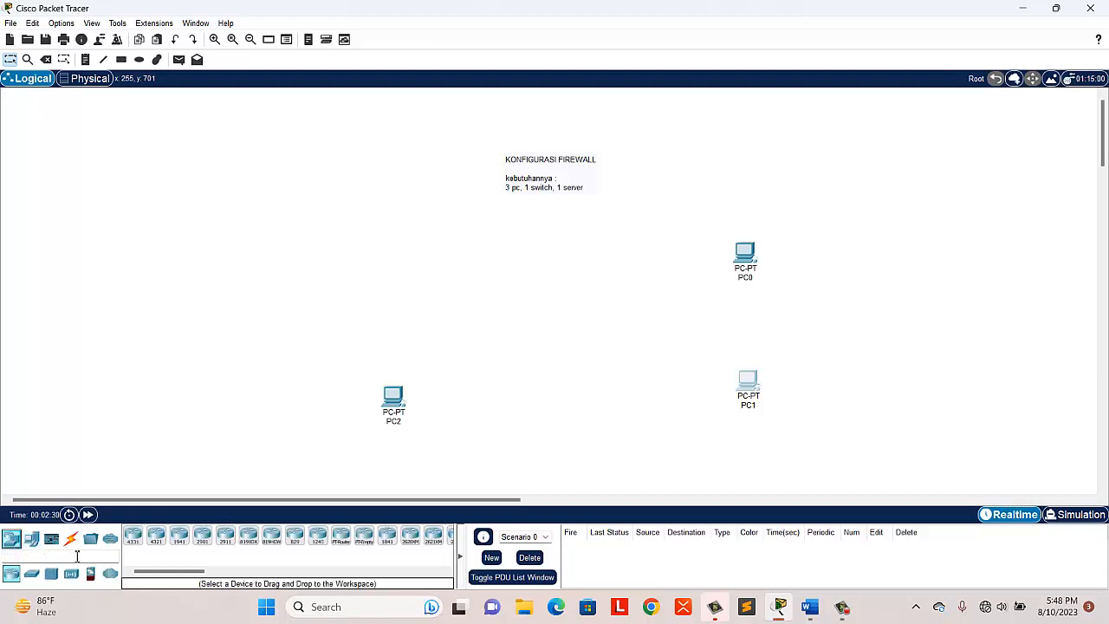
click(32, 573)
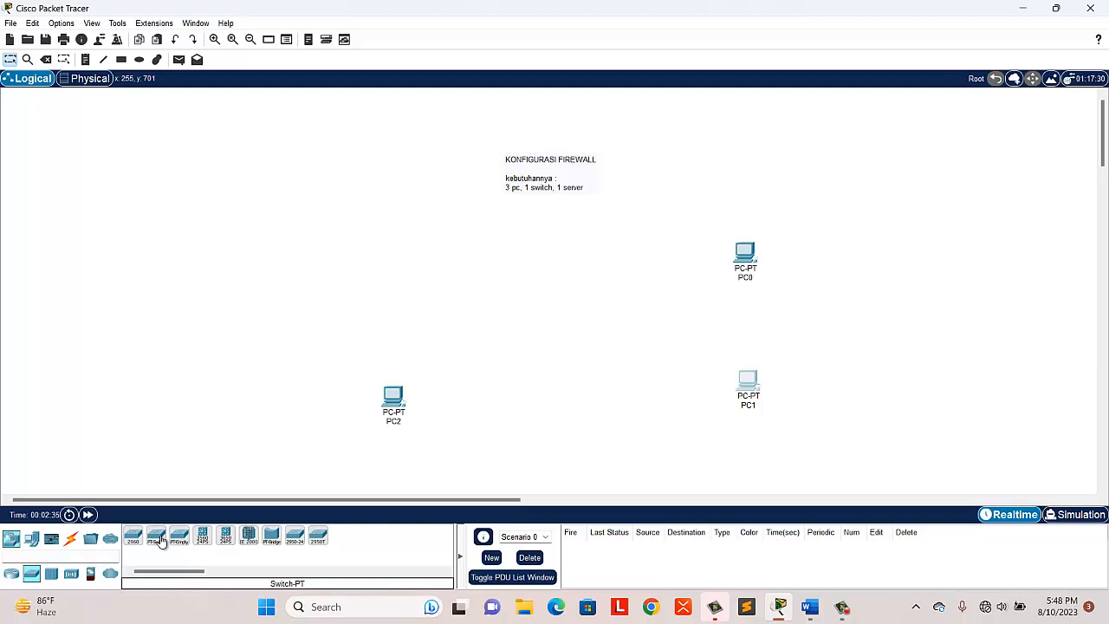
drag(160, 540, 561, 329)
click(31, 538)
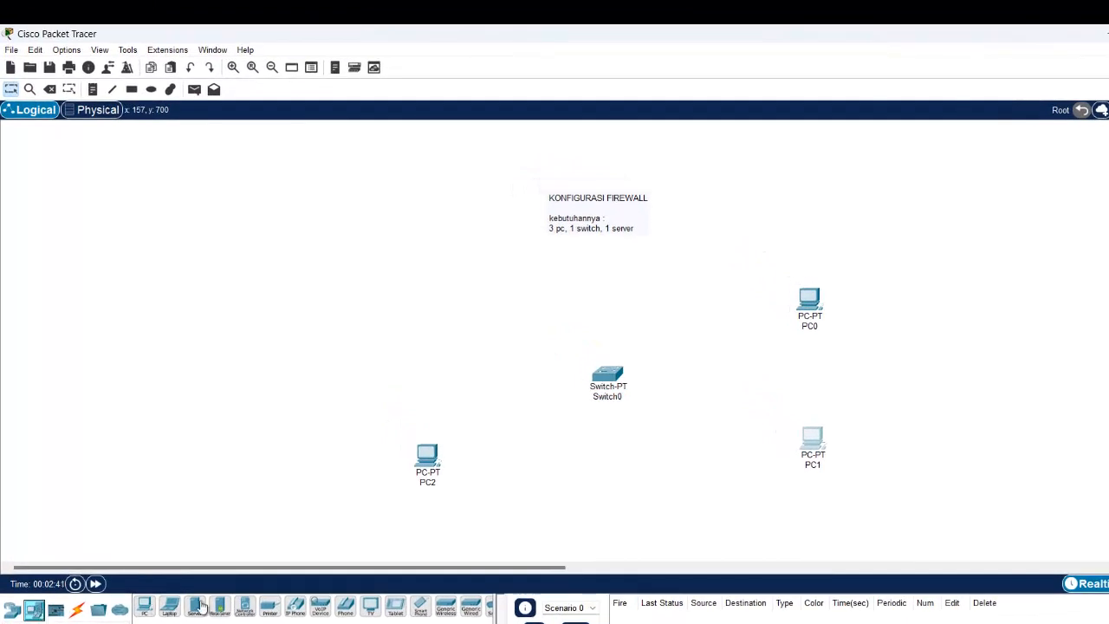
drag(197, 606, 427, 284)
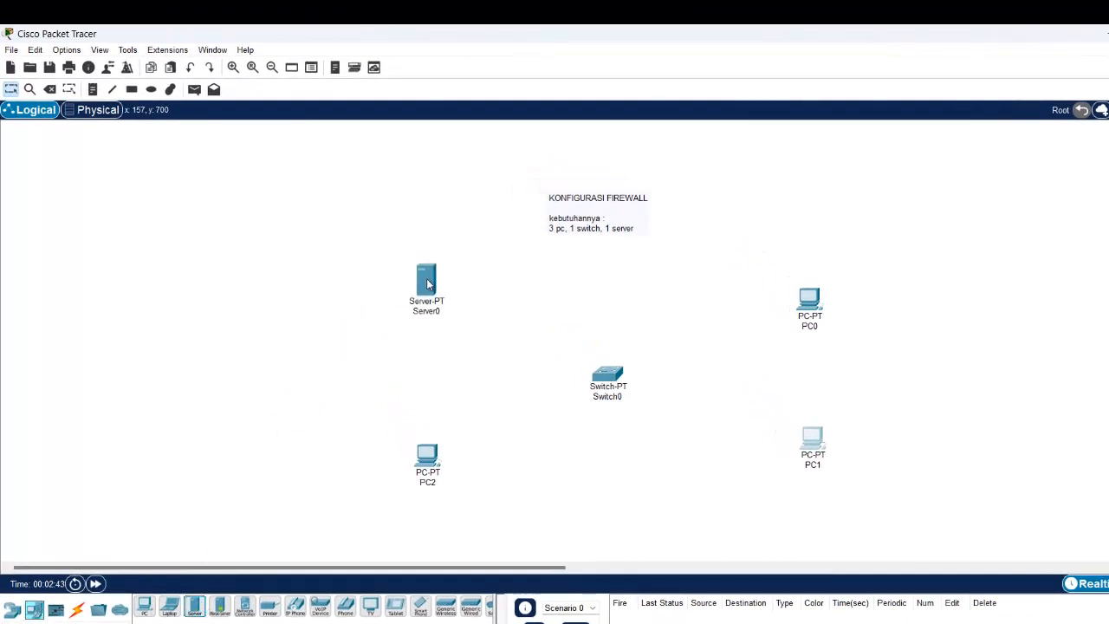
Step: Connect Server0's FastEthernet0 port to Switch0 with a copper straight-through cable
click(78, 612)
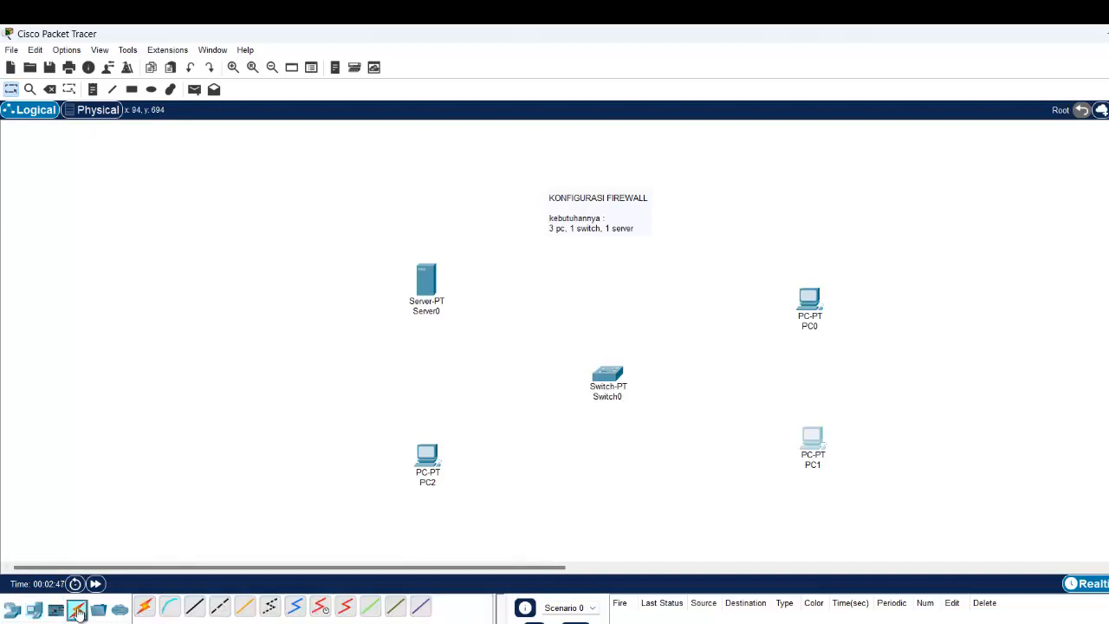
click(195, 606)
click(433, 293)
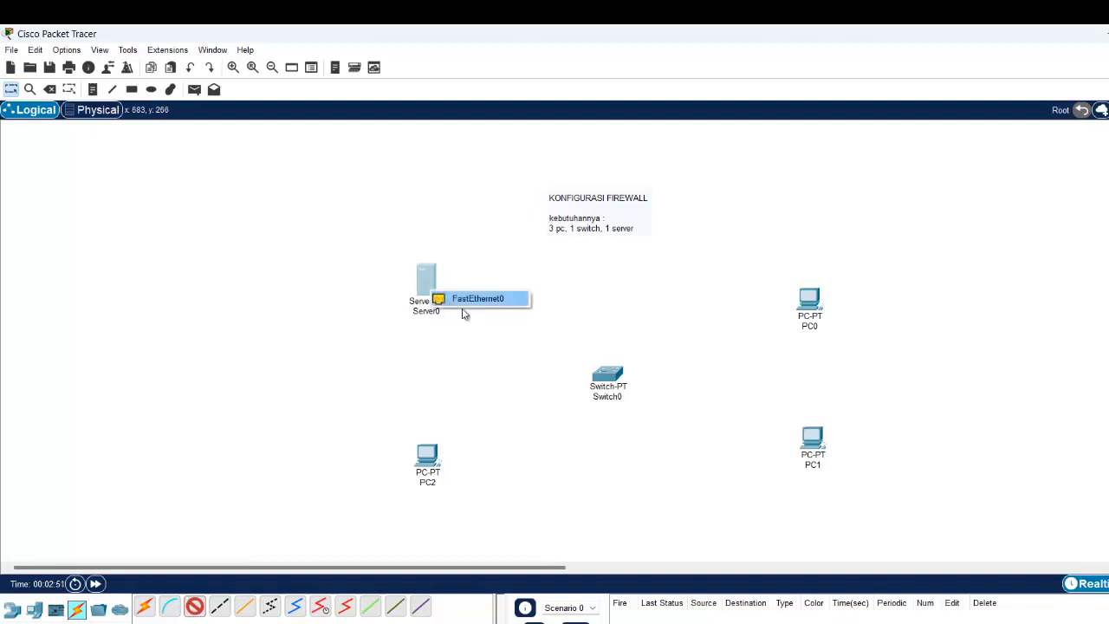
click(509, 299)
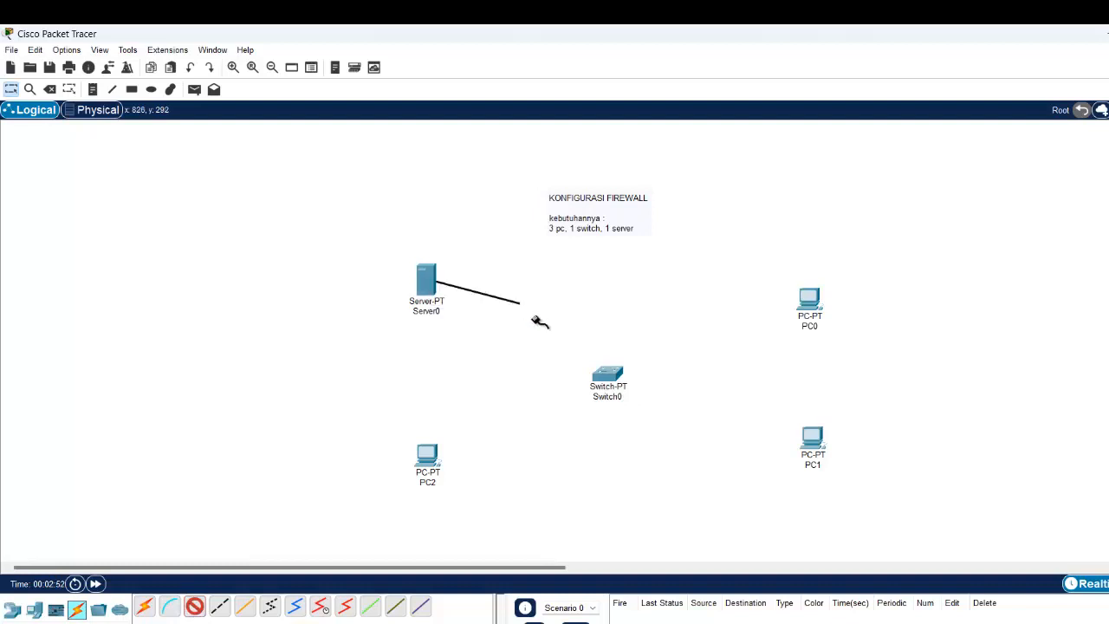
click(609, 375)
click(667, 401)
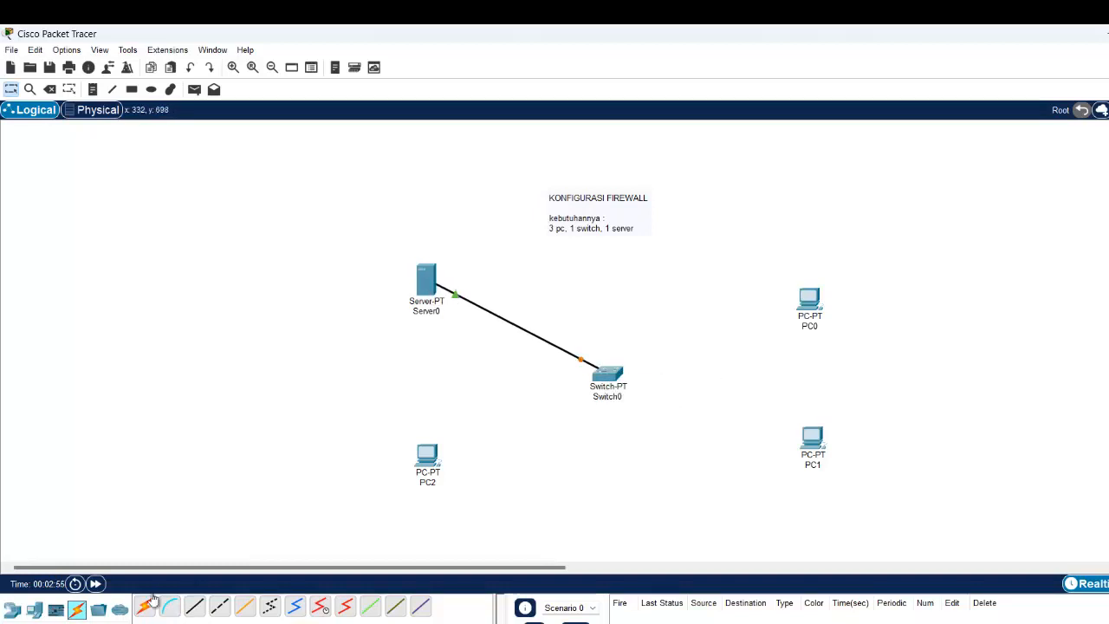
Step: Connect Switch0 to PC0's FastEthernet0 port with a copper straight-through cable
click(194, 606)
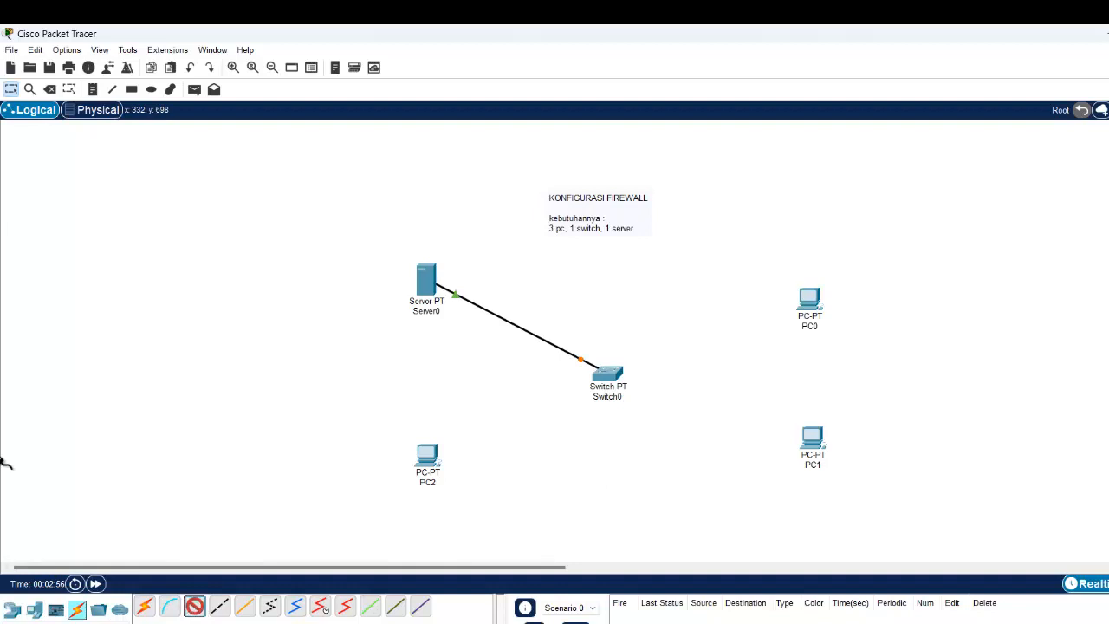
click(610, 380)
click(628, 399)
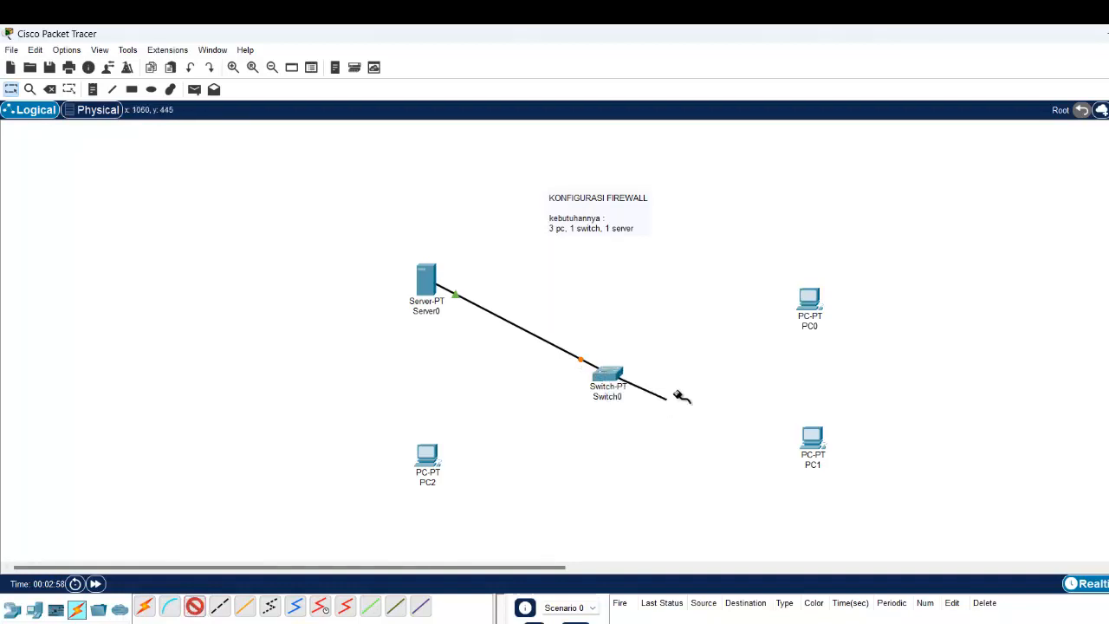
click(811, 299)
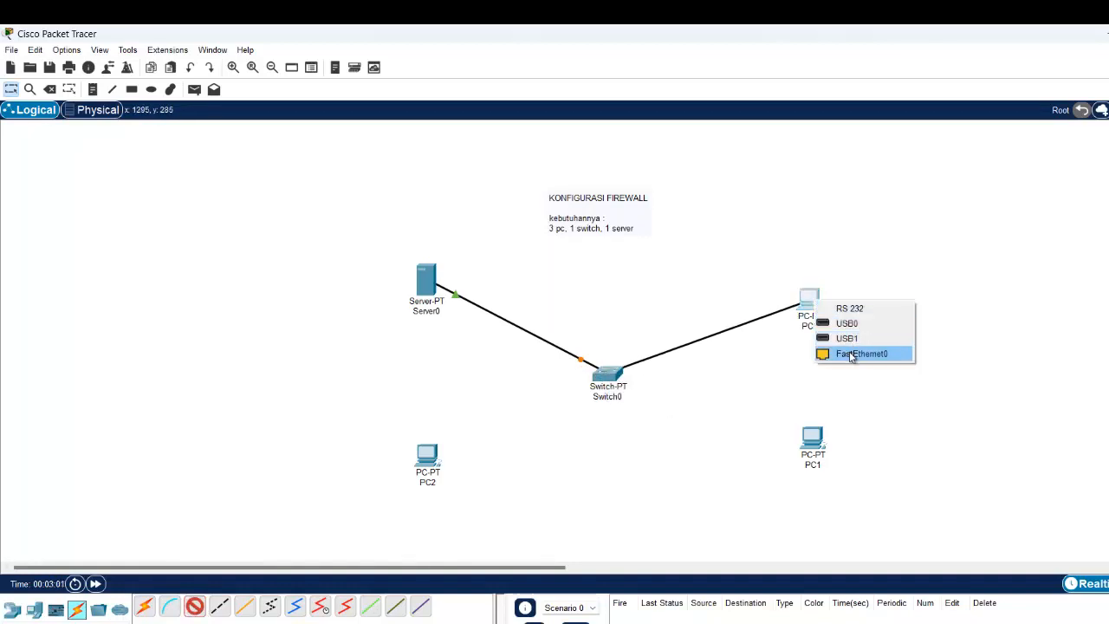
click(852, 354)
Step: Connect Switch0's FastEthernet2/1 port to PC1's FastEthernet0 port with a copper straight-through cable
click(194, 606)
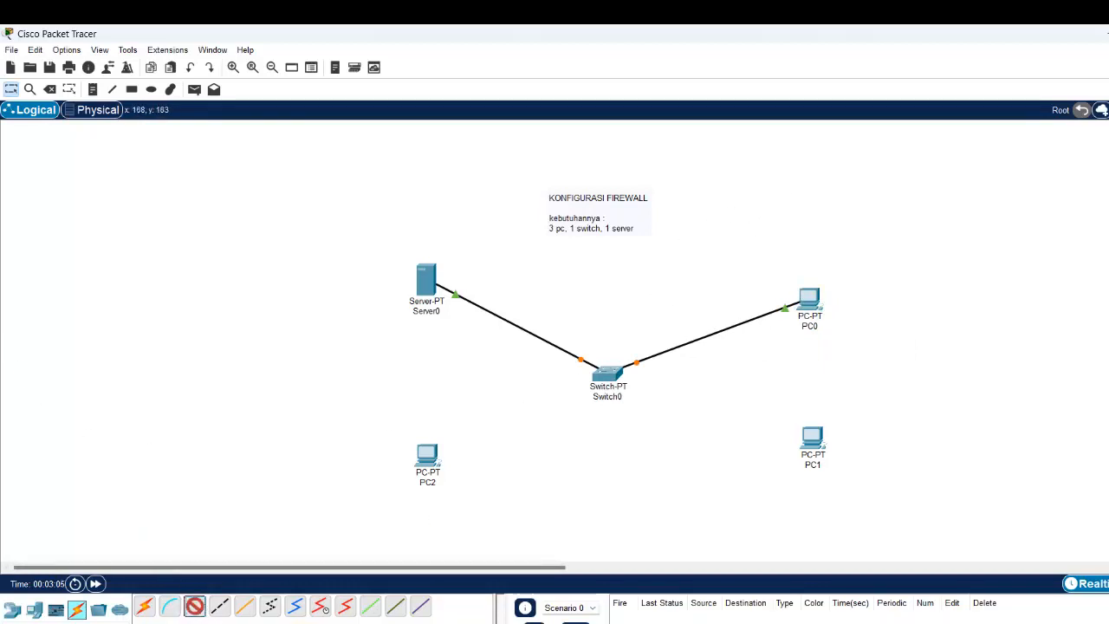
mouse_move(879, 623)
click(613, 374)
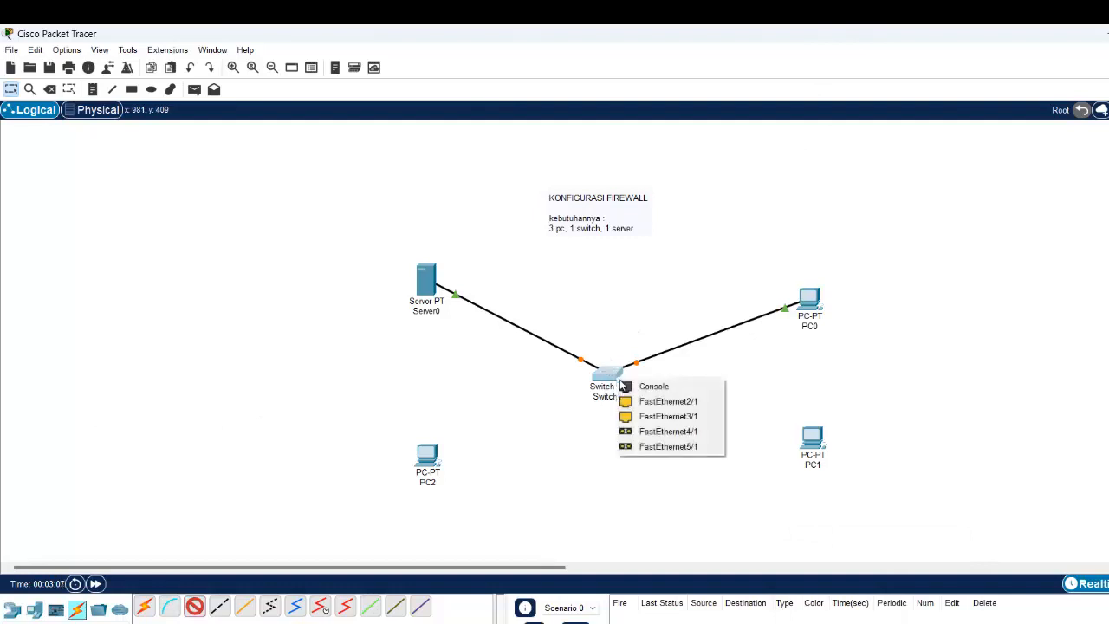
click(670, 401)
click(811, 440)
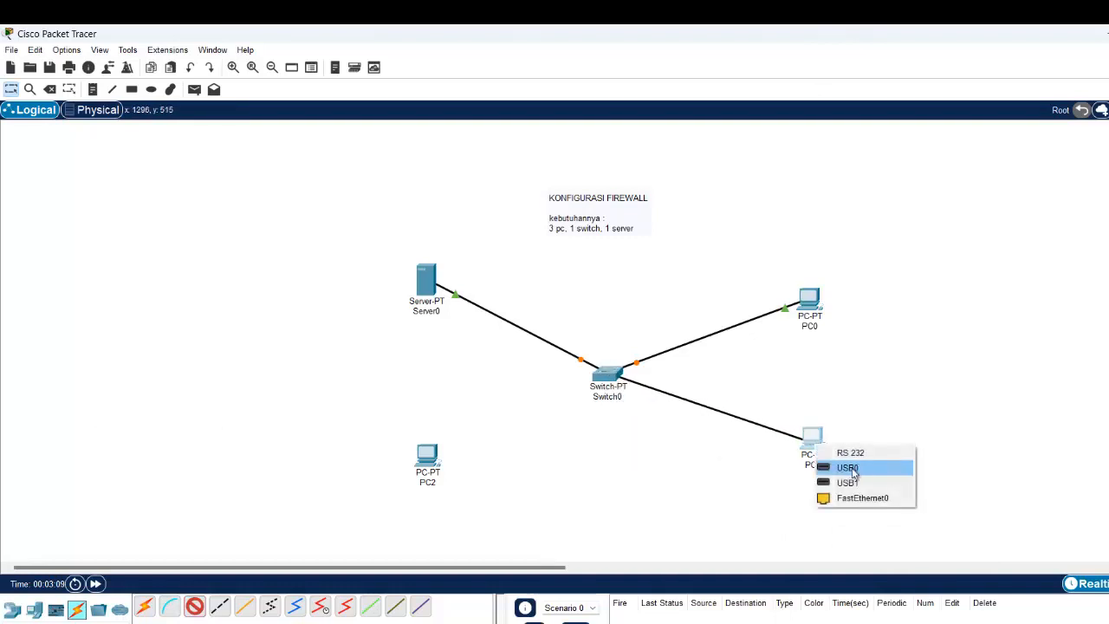
click(875, 500)
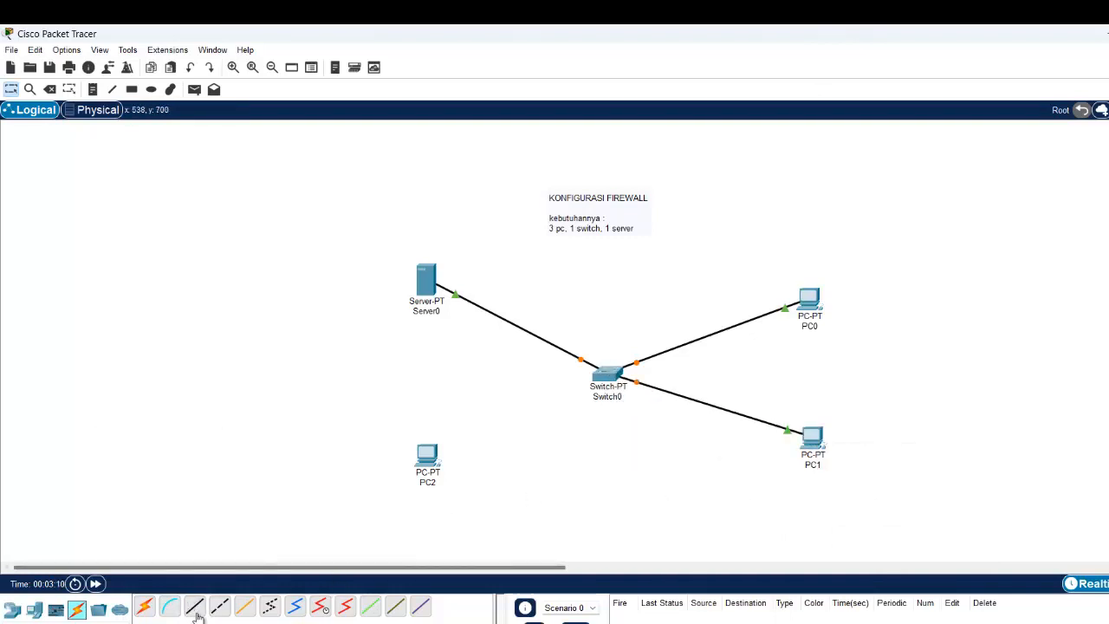
Step: Connect Switch0's FastEthernet3/1 port to PC2's FastEthernet0 port with a copper straight-through cable
click(615, 379)
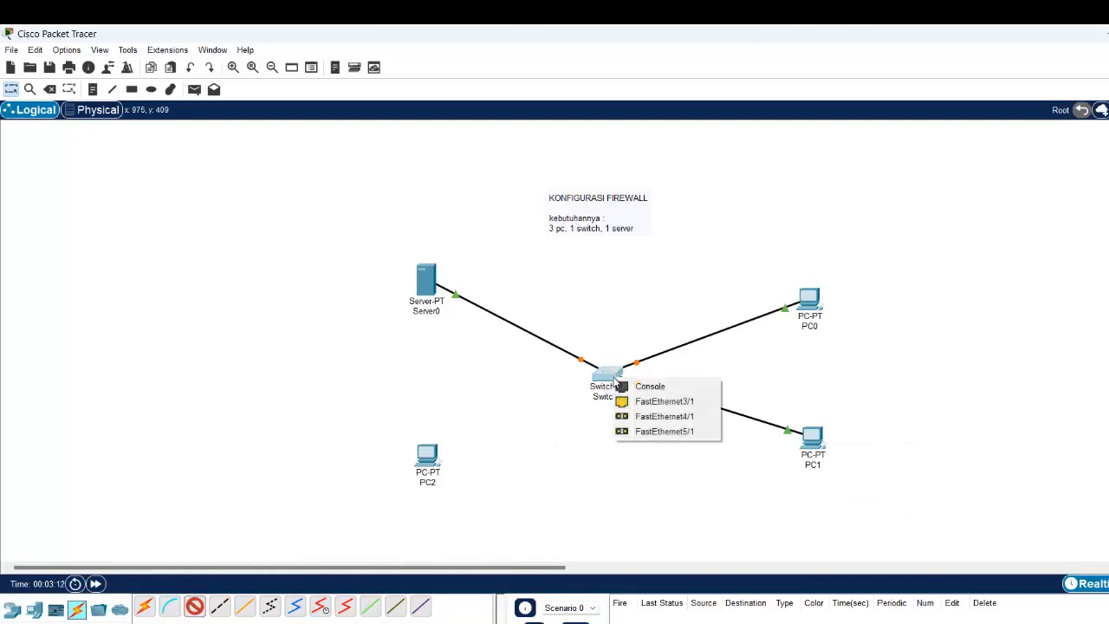
click(646, 404)
click(428, 457)
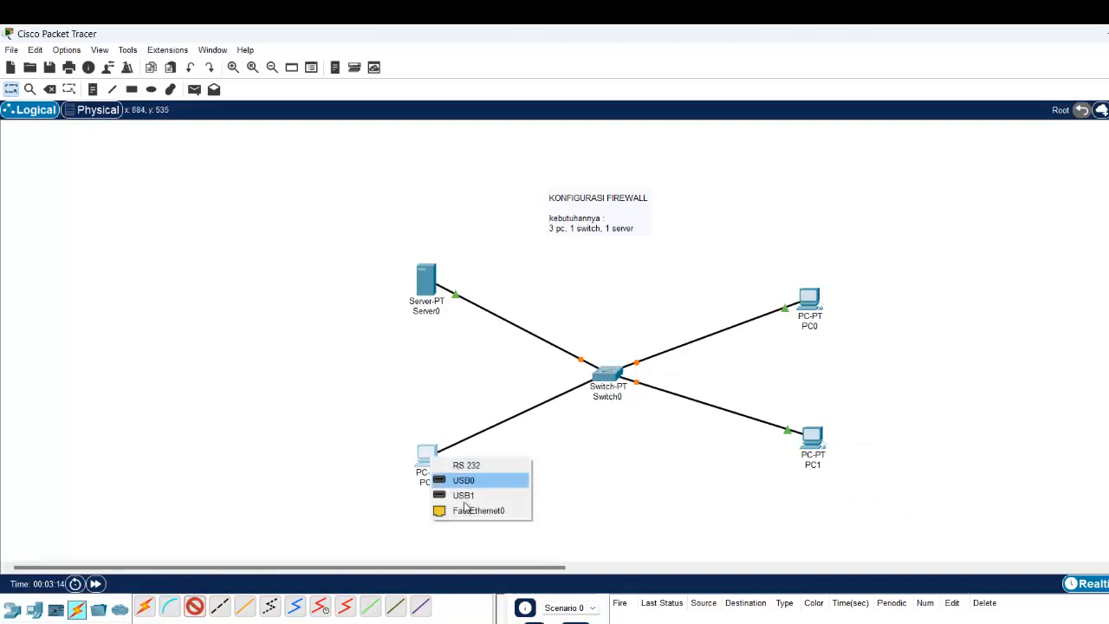
click(479, 511)
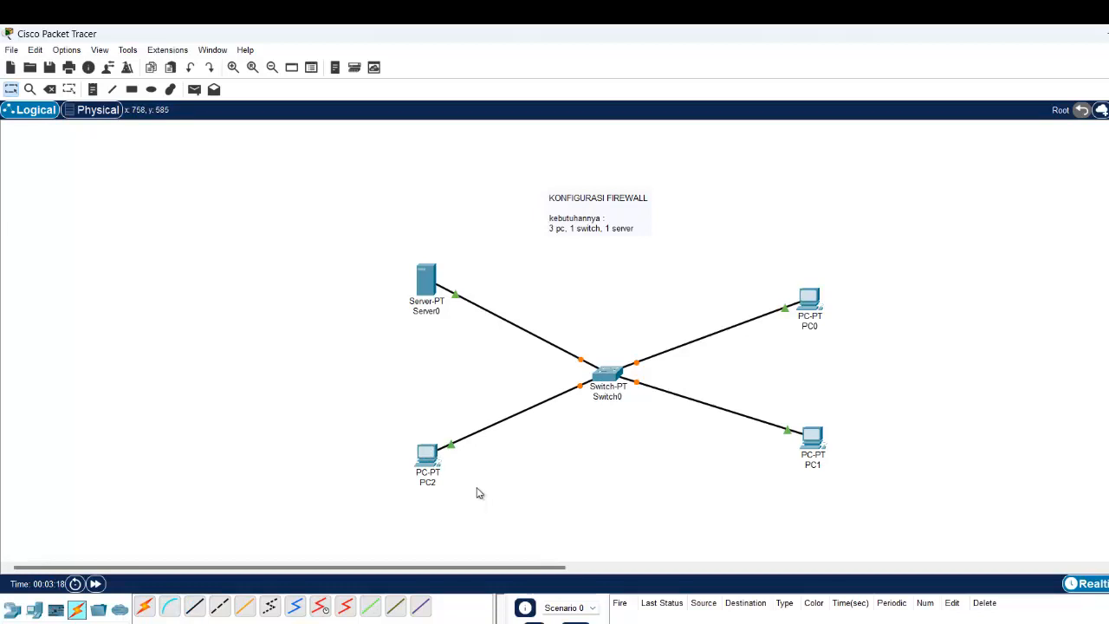
click(426, 278)
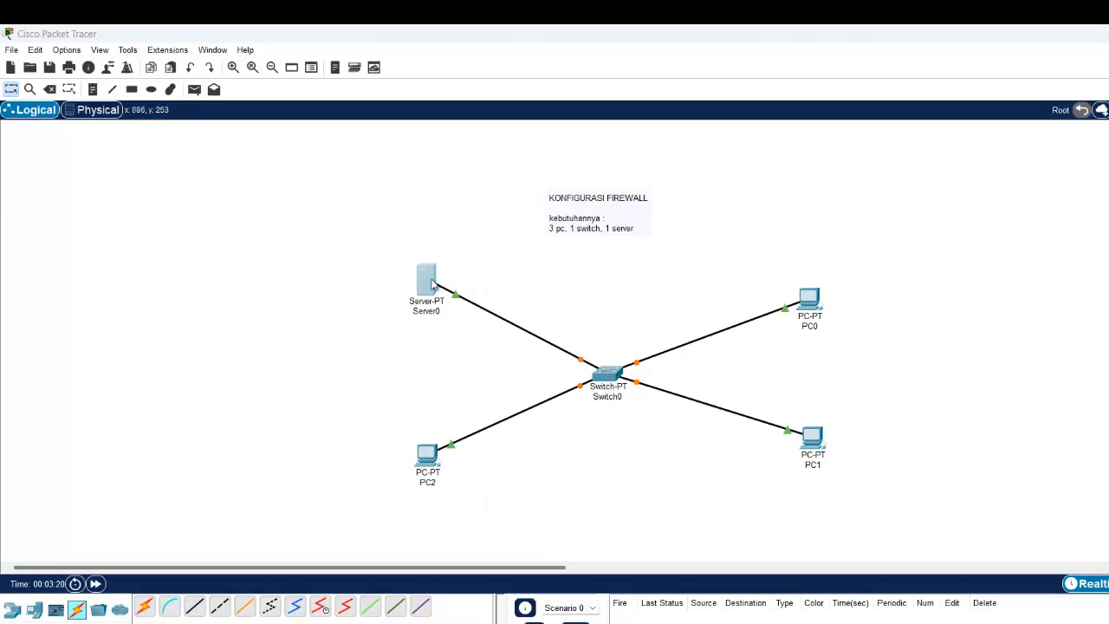
drag(510, 138, 878, 149)
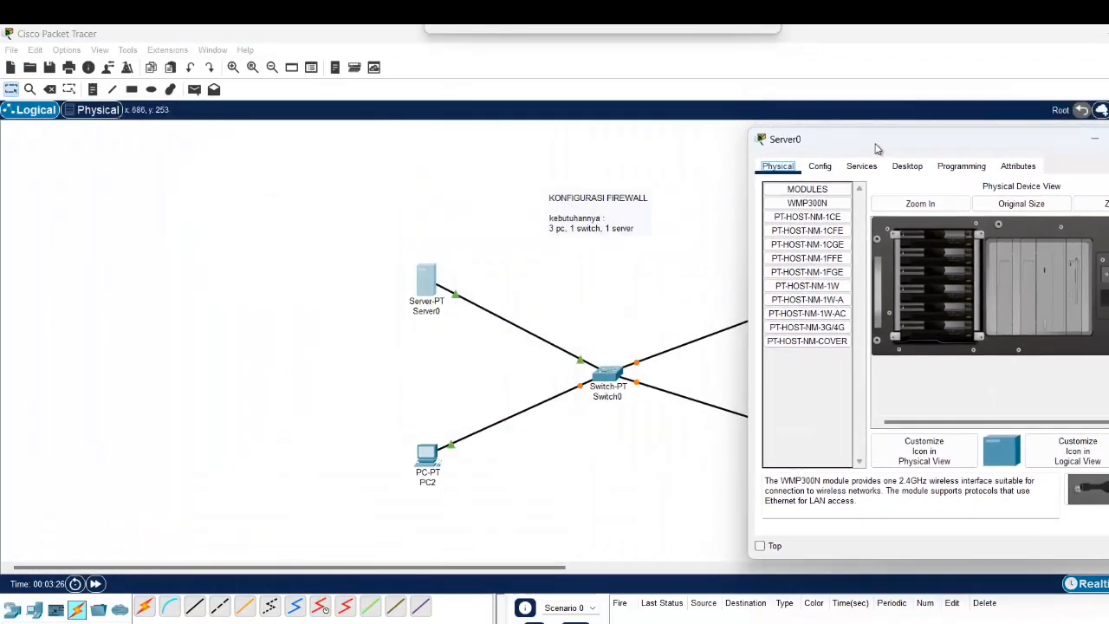
click(1100, 144)
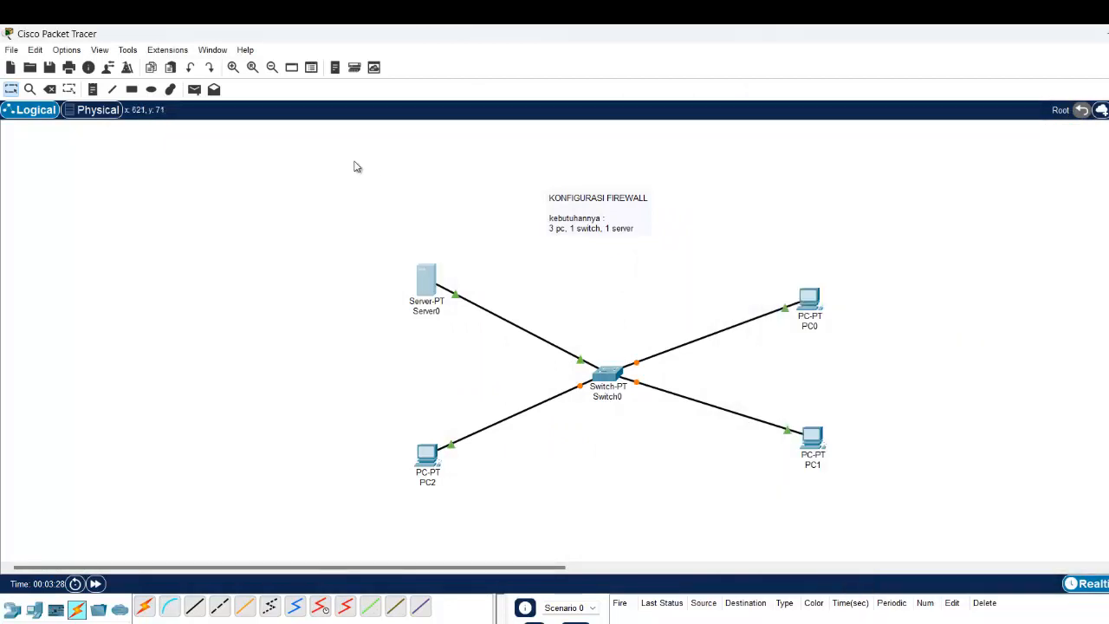
Step: Move the whole topology together with the note toward the left side of the workspace
drag(302, 158, 889, 539)
drag(604, 368, 282, 361)
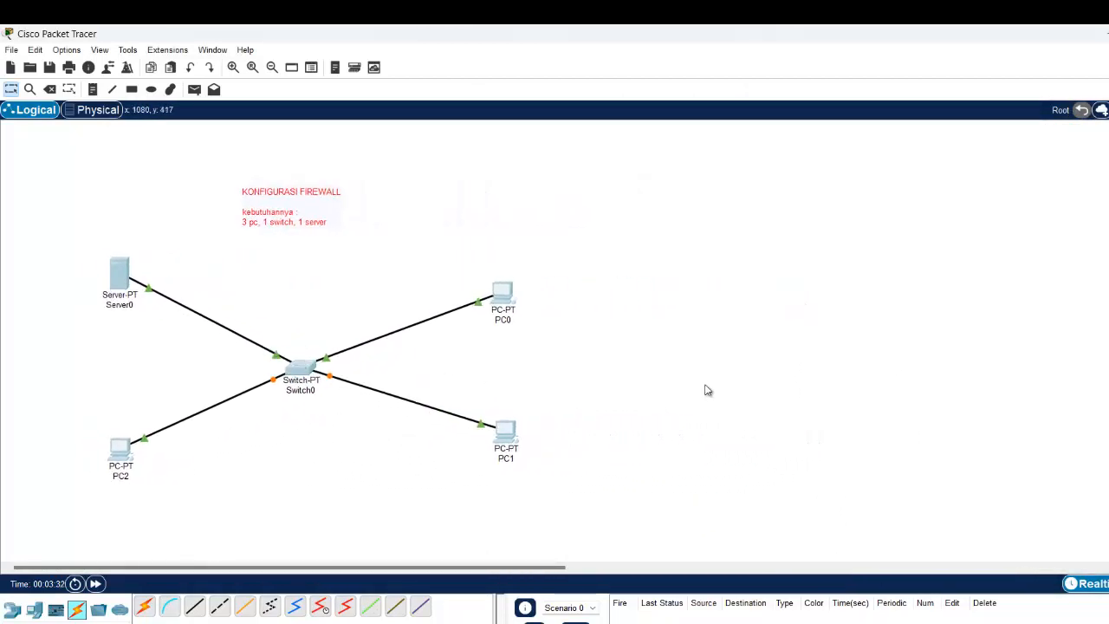
click(707, 390)
Step: Give Server0 the static IPv4 address 192.168.10.1 with subnet mask 255.255.255.0
click(119, 275)
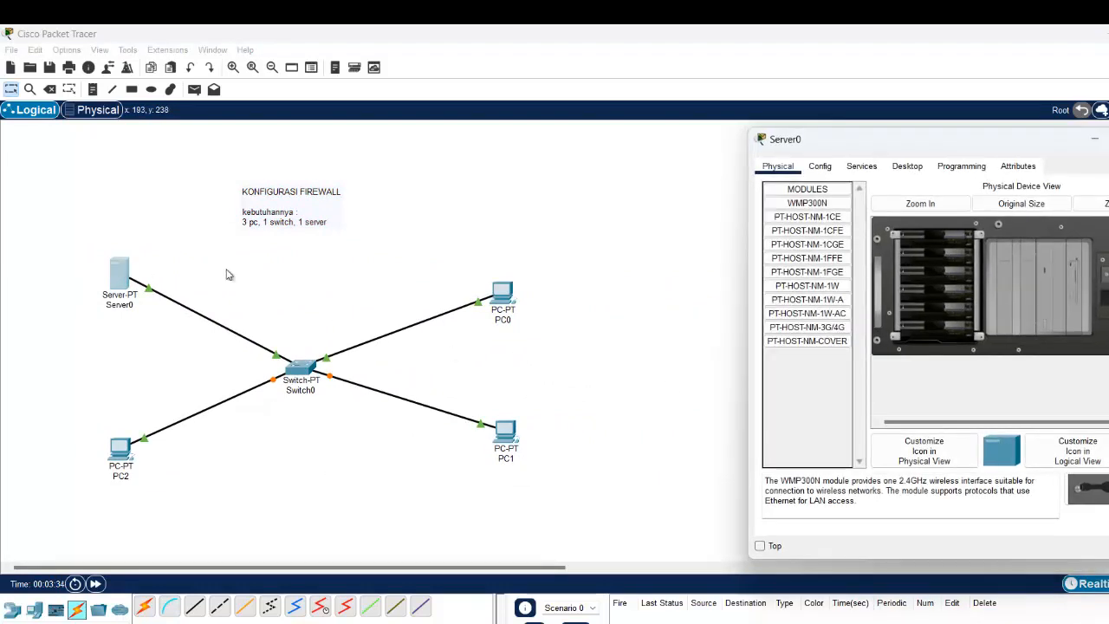
drag(921, 143, 766, 136)
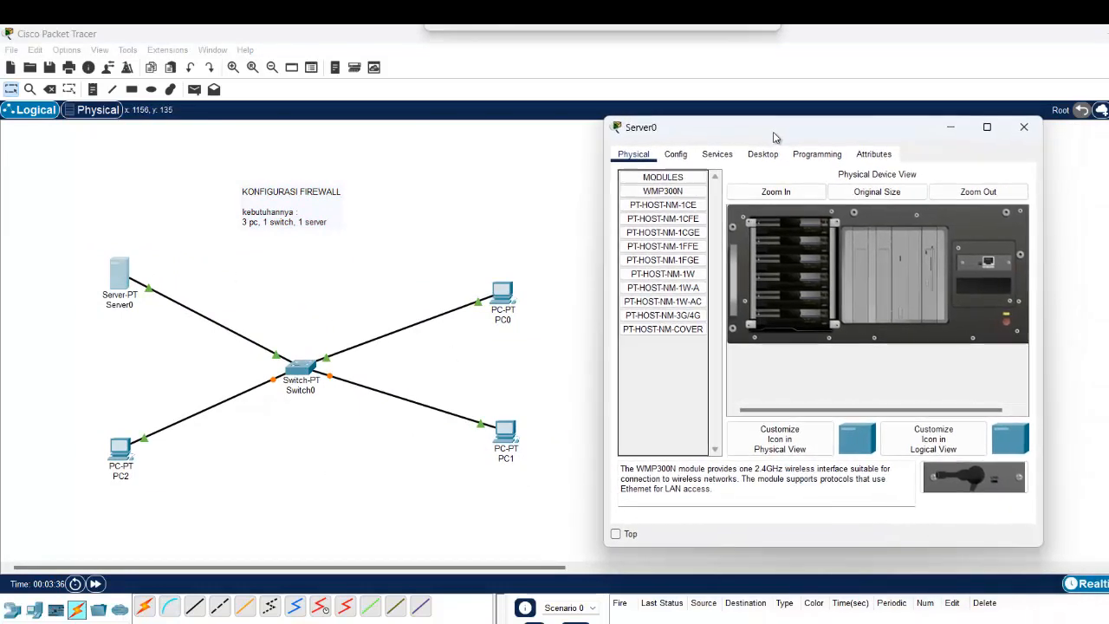
click(762, 155)
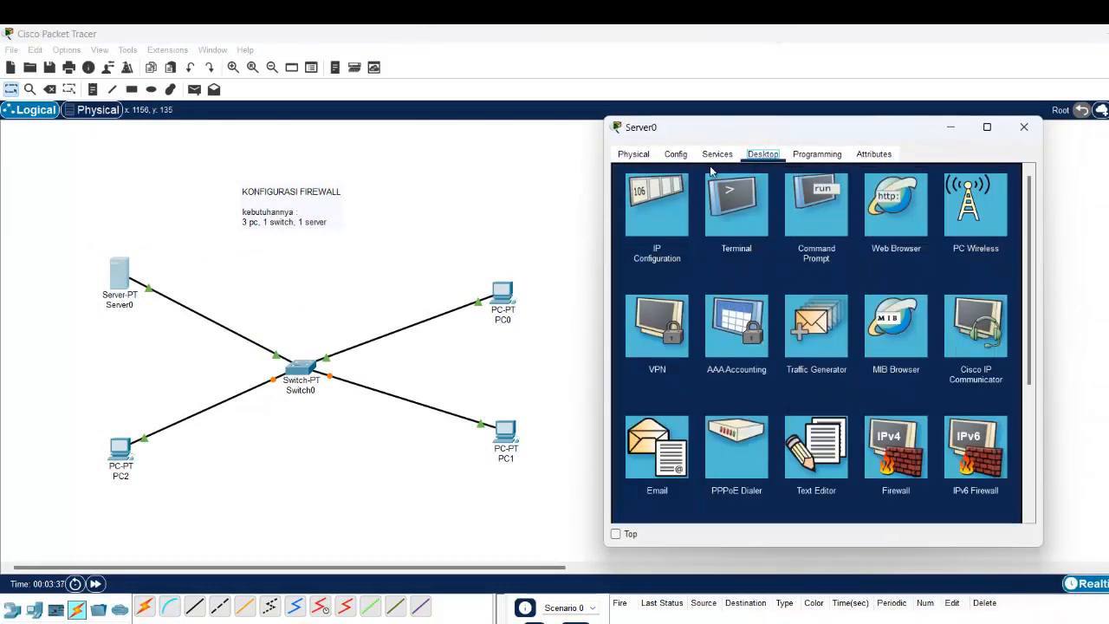
click(667, 201)
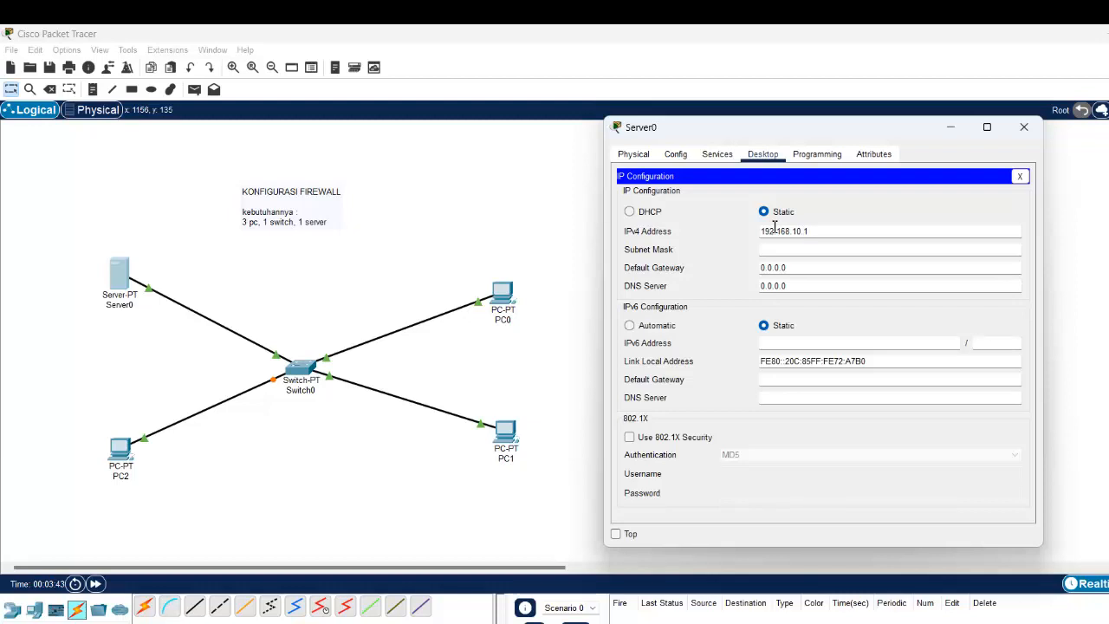
click(782, 249)
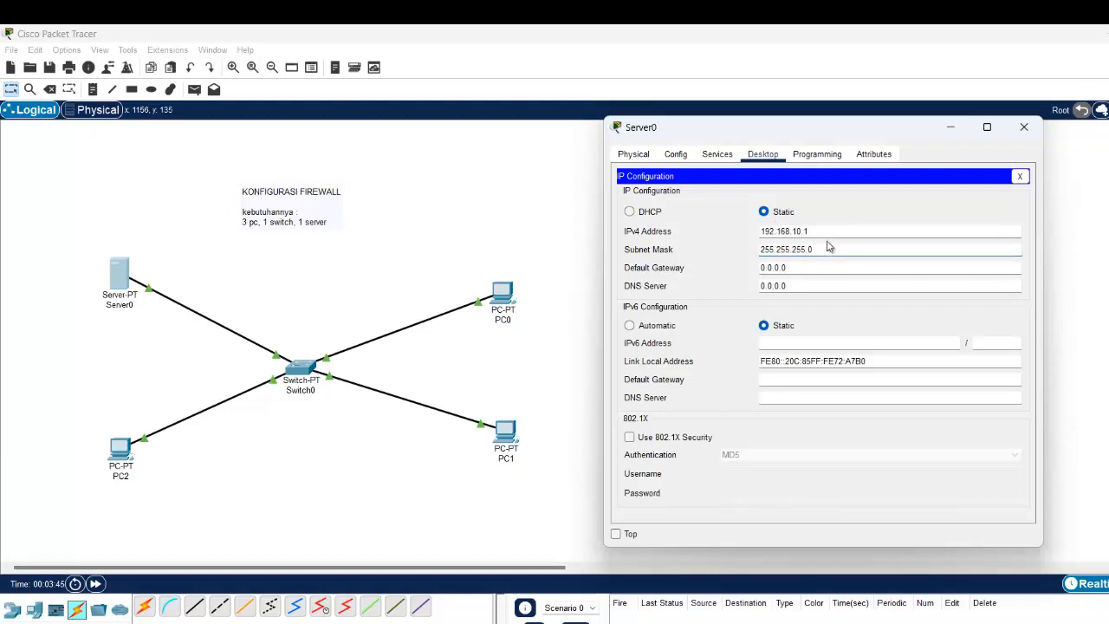
Step: Copy Server0's IPv4 address into its DNS server setting, making it 192.168.10.1
drag(835, 232, 710, 228)
key(ctrl+c)
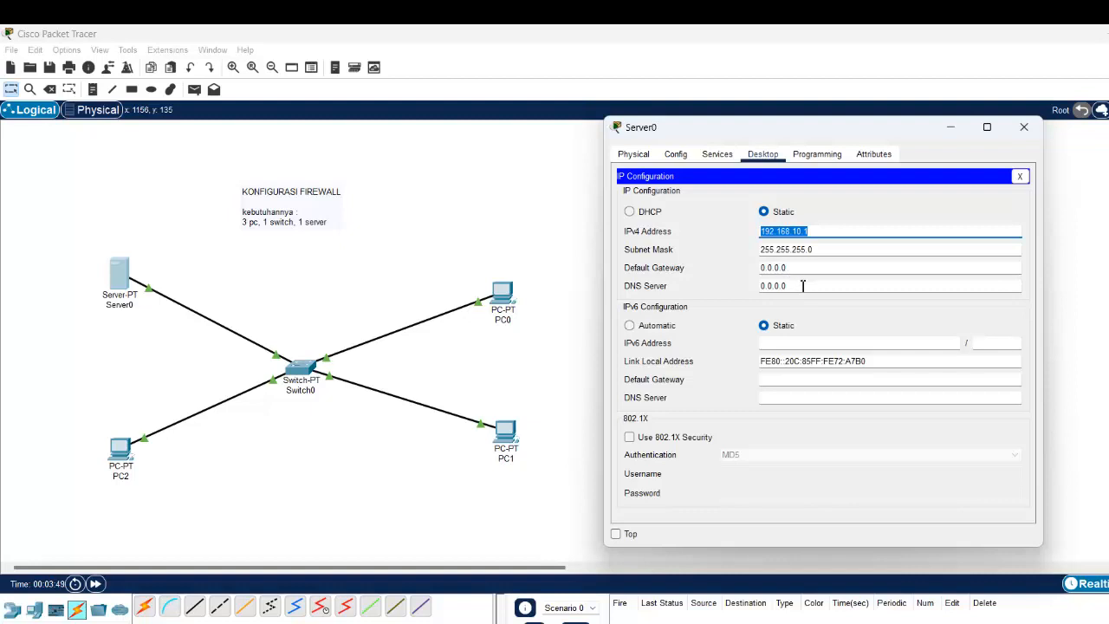
drag(803, 286, 717, 277)
key(ctrl+v)
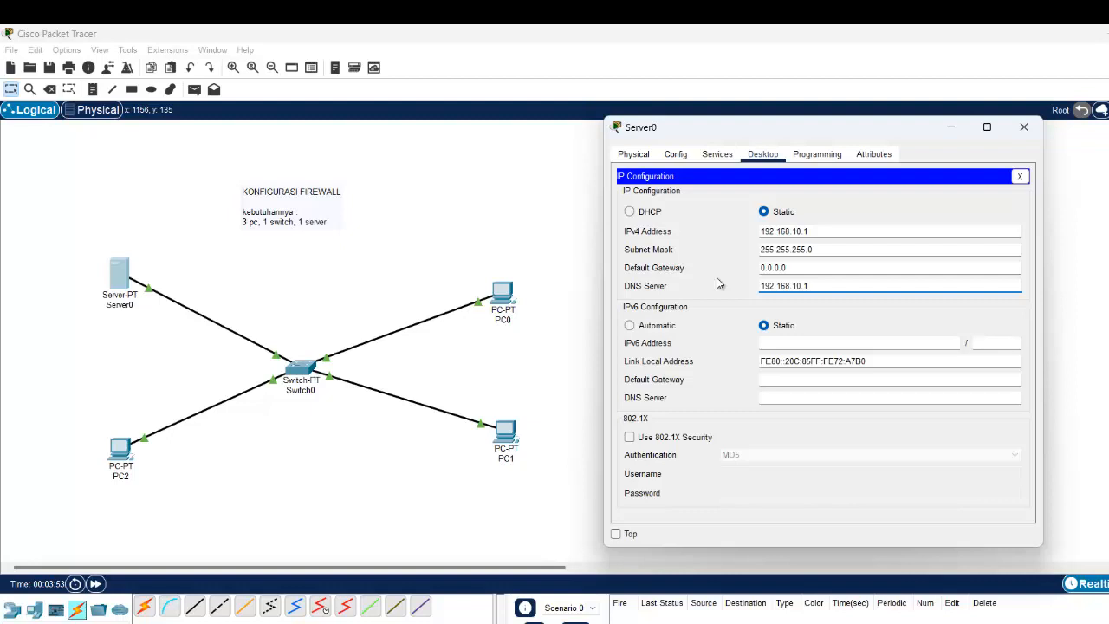
Step: Turn on Server0's DNS service and add an A record for SMKTKJ.COM pointing to 192.168.10.1
click(1020, 177)
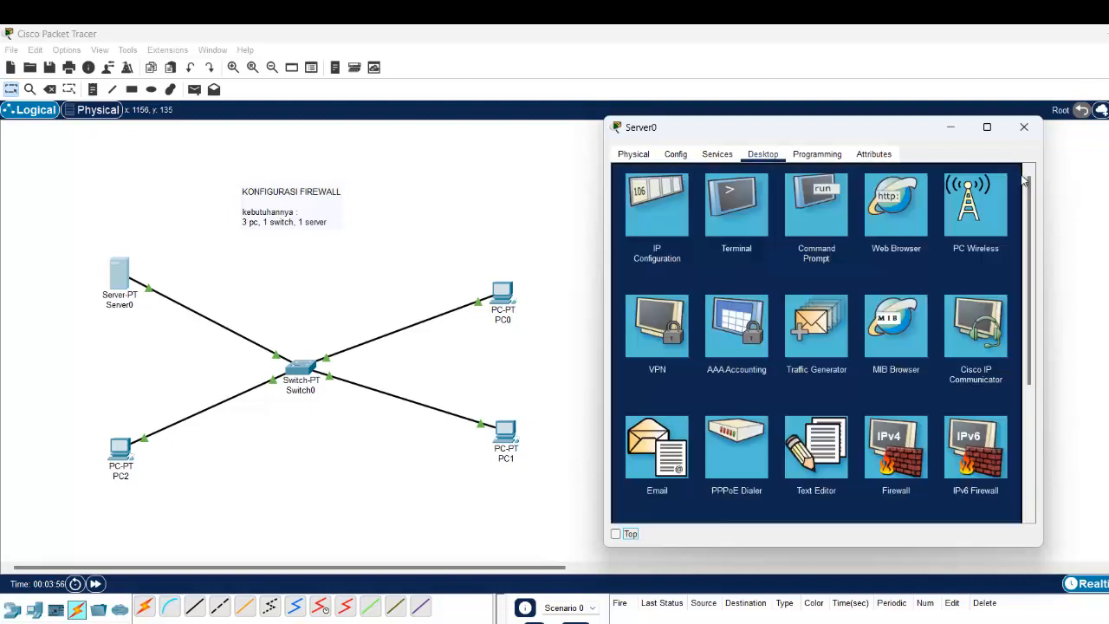
click(716, 155)
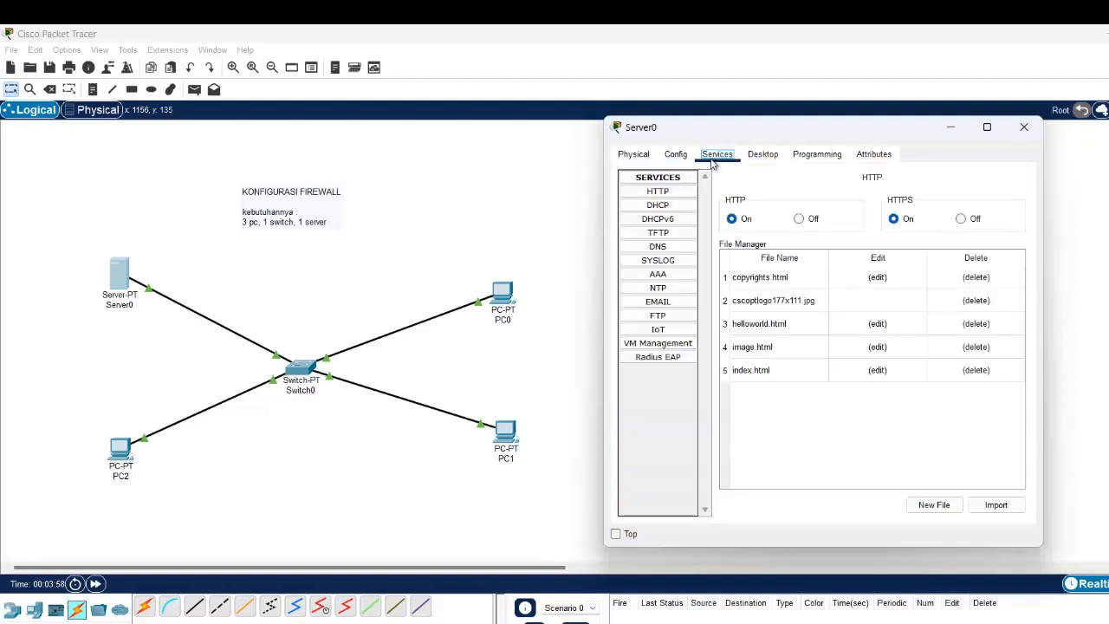
click(667, 248)
click(829, 204)
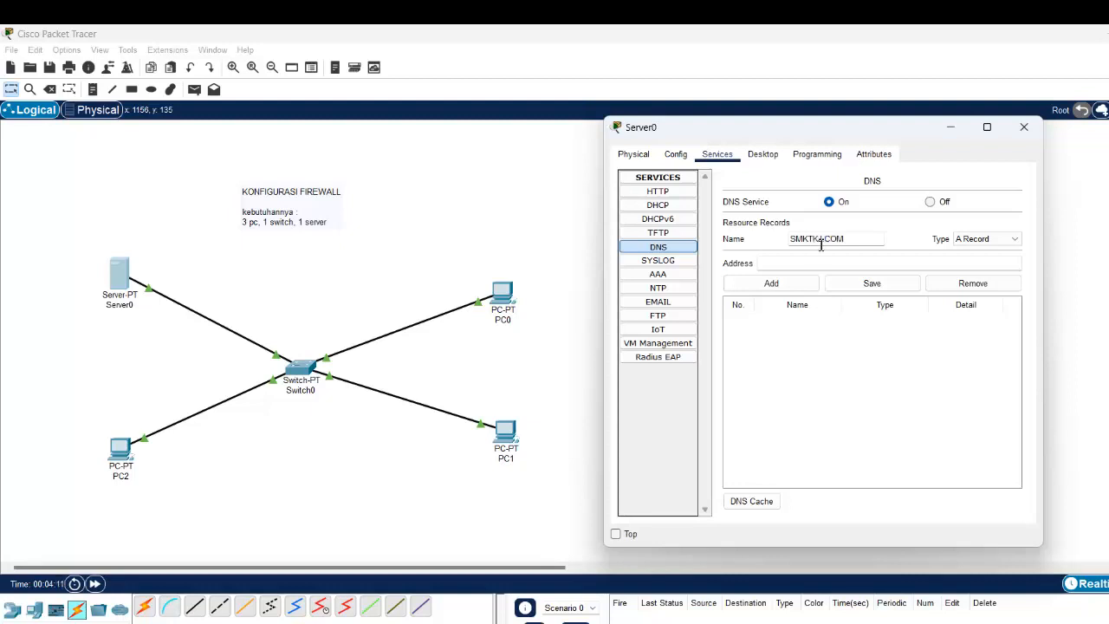
click(819, 245)
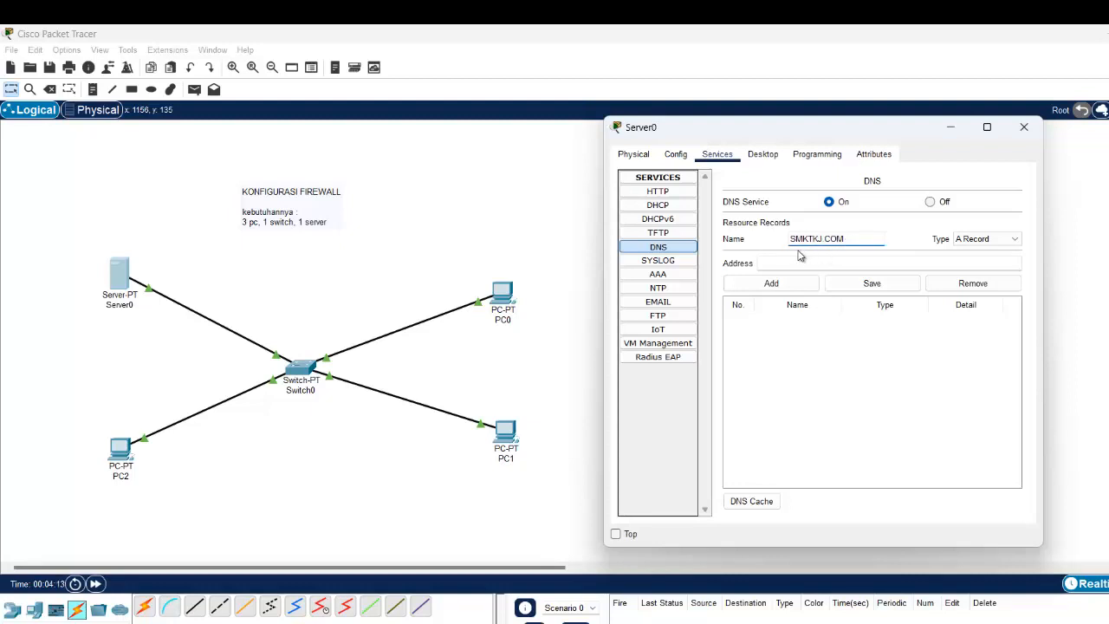
click(805, 257)
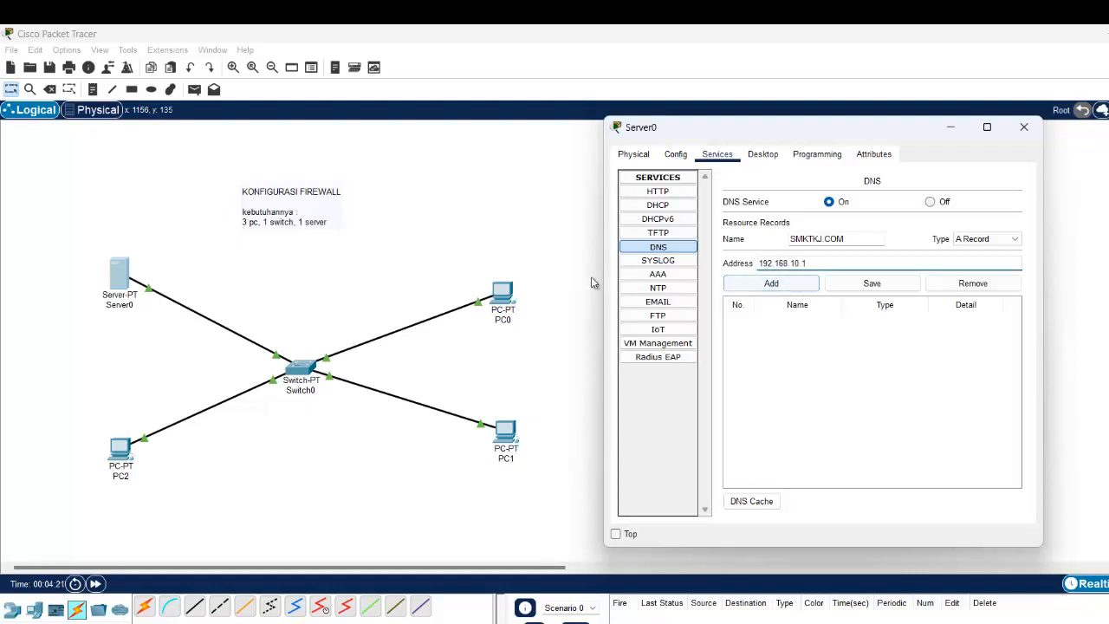
click(122, 279)
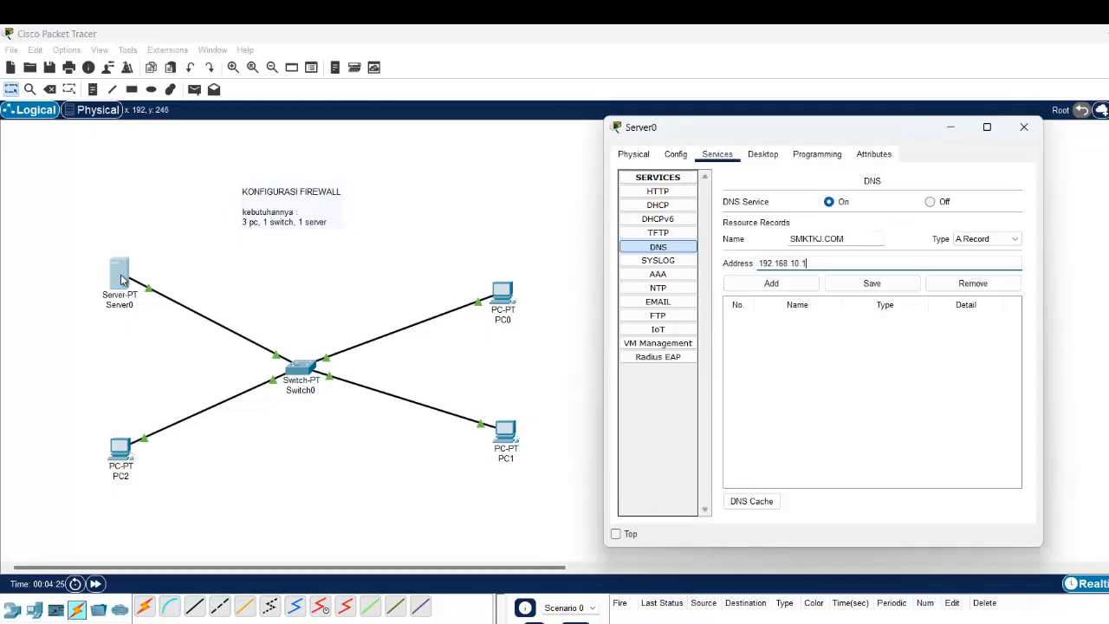
click(801, 285)
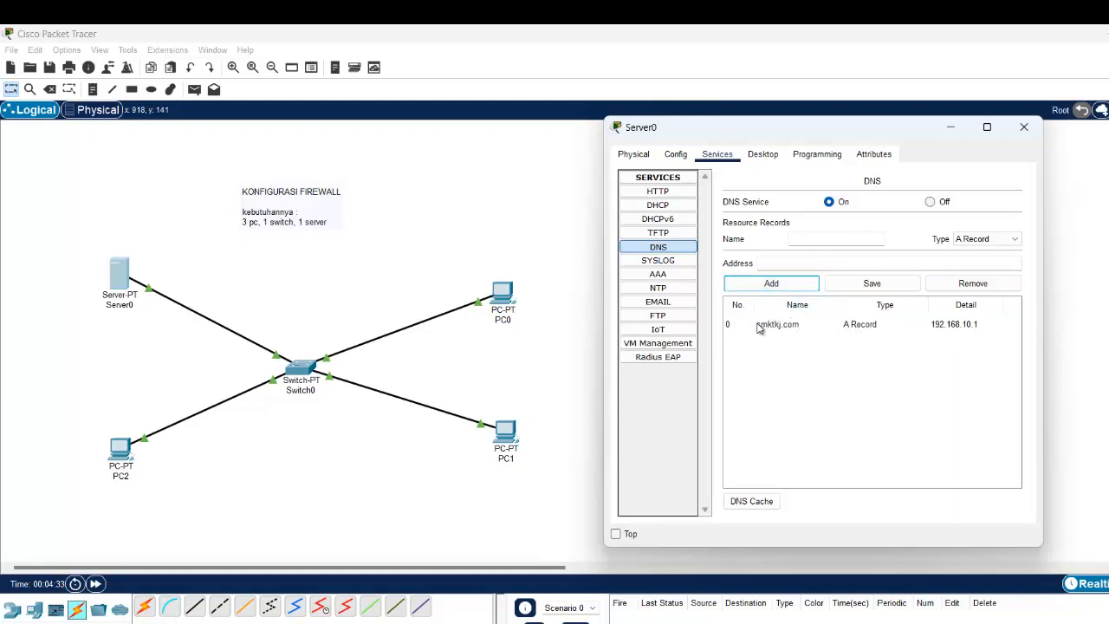
Step: Open the IPv4 firewall settings of Server0
click(763, 154)
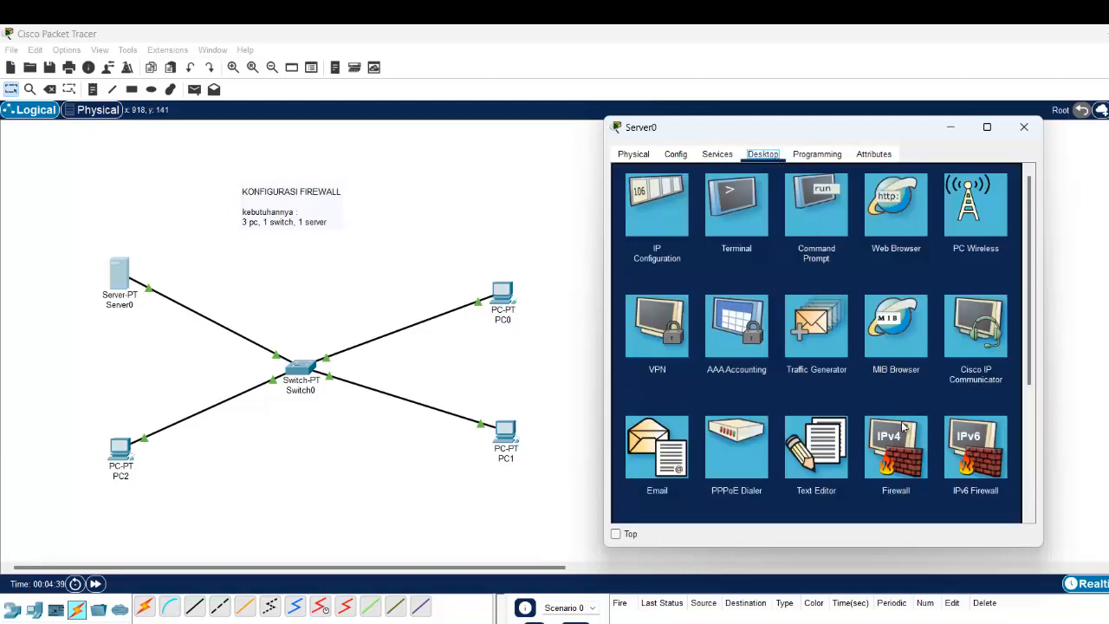
click(905, 457)
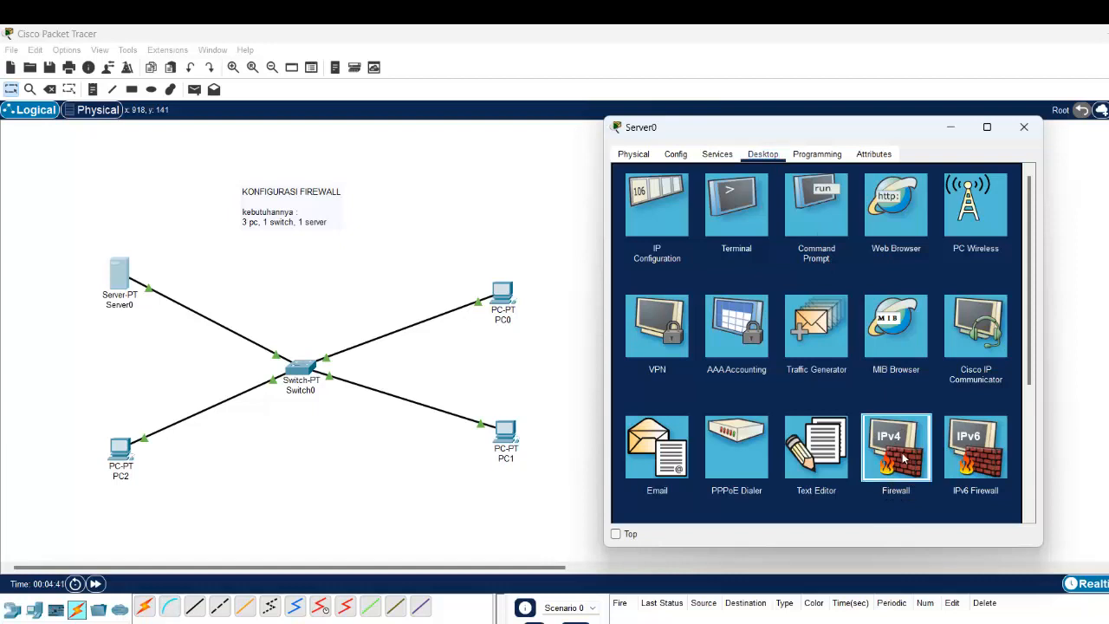
Step: Add an inbound rule allowing the IP protocol from remote IP 192.168.10.1 with wildcard mask 0.0.0.0
click(784, 264)
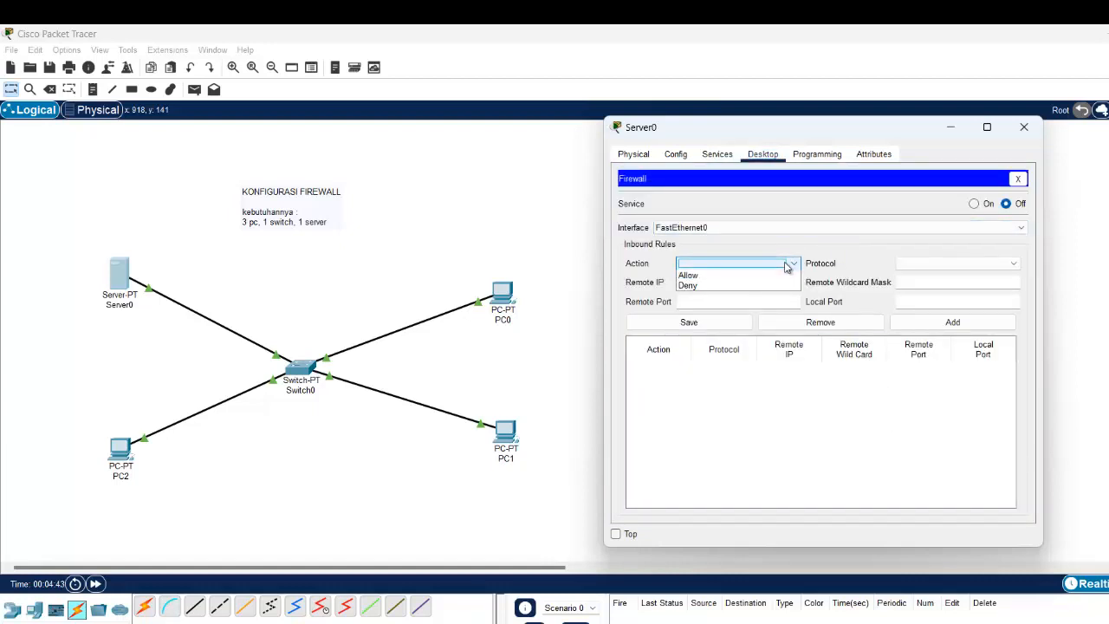
click(774, 280)
click(774, 282)
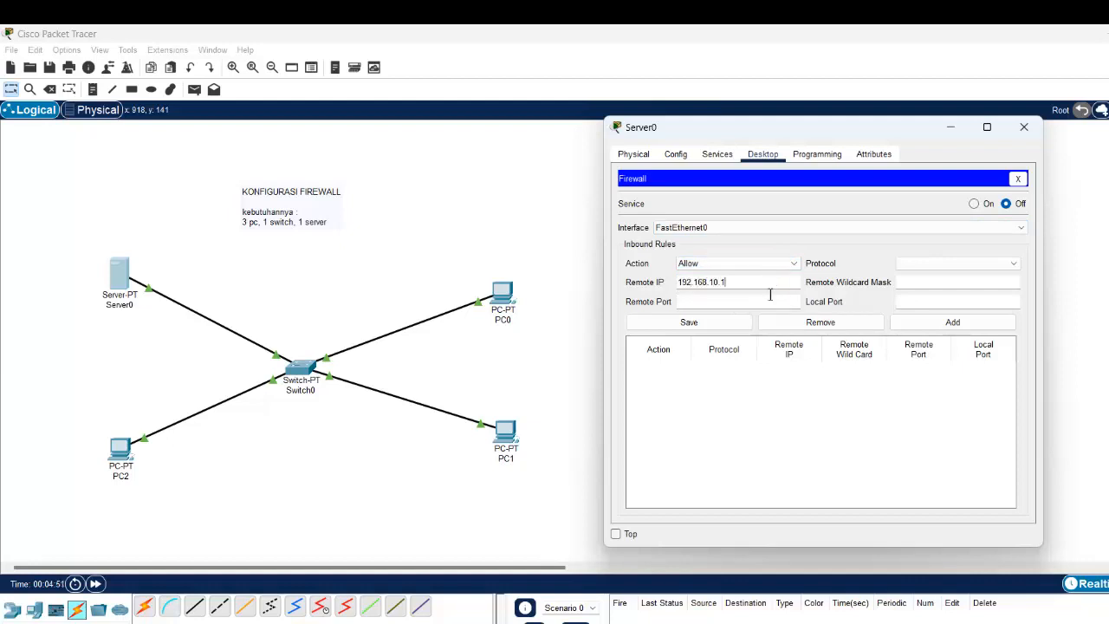
click(970, 264)
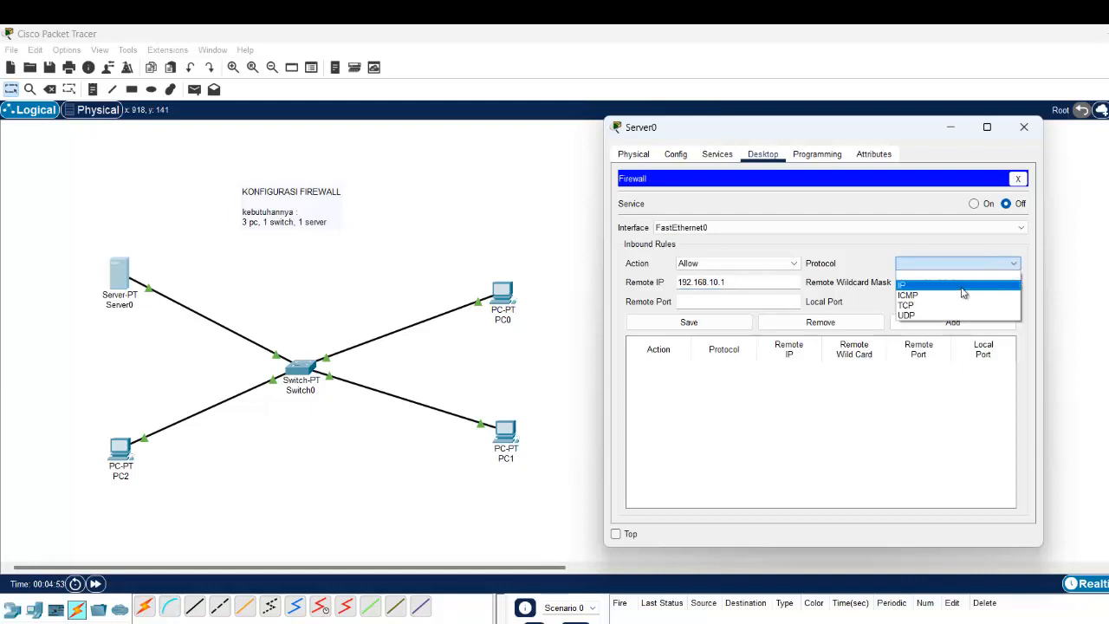
click(962, 287)
click(963, 288)
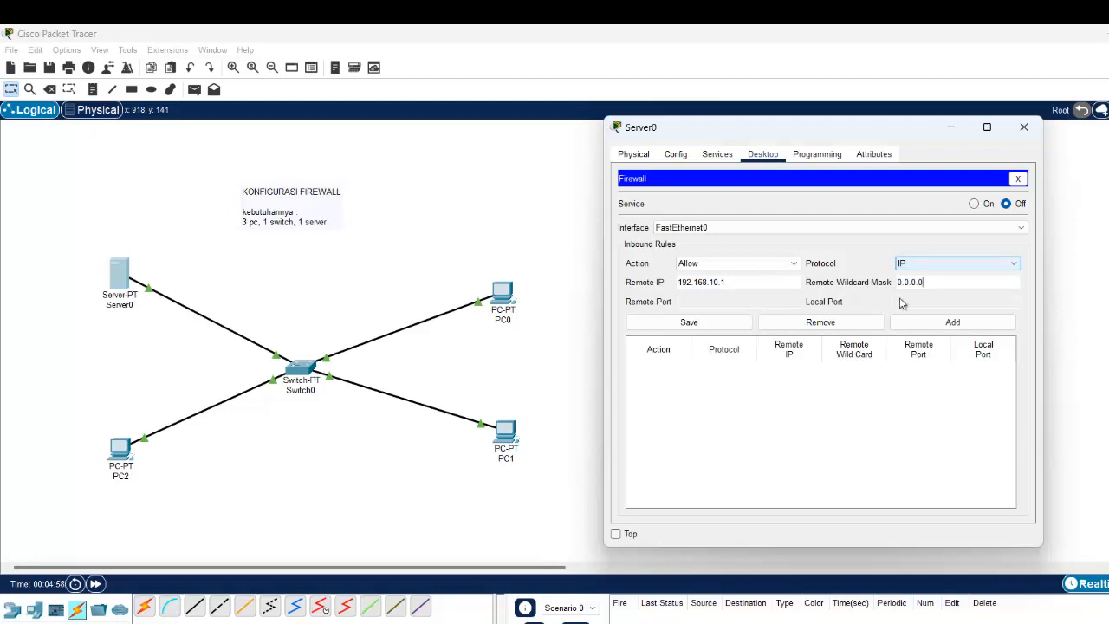
click(951, 327)
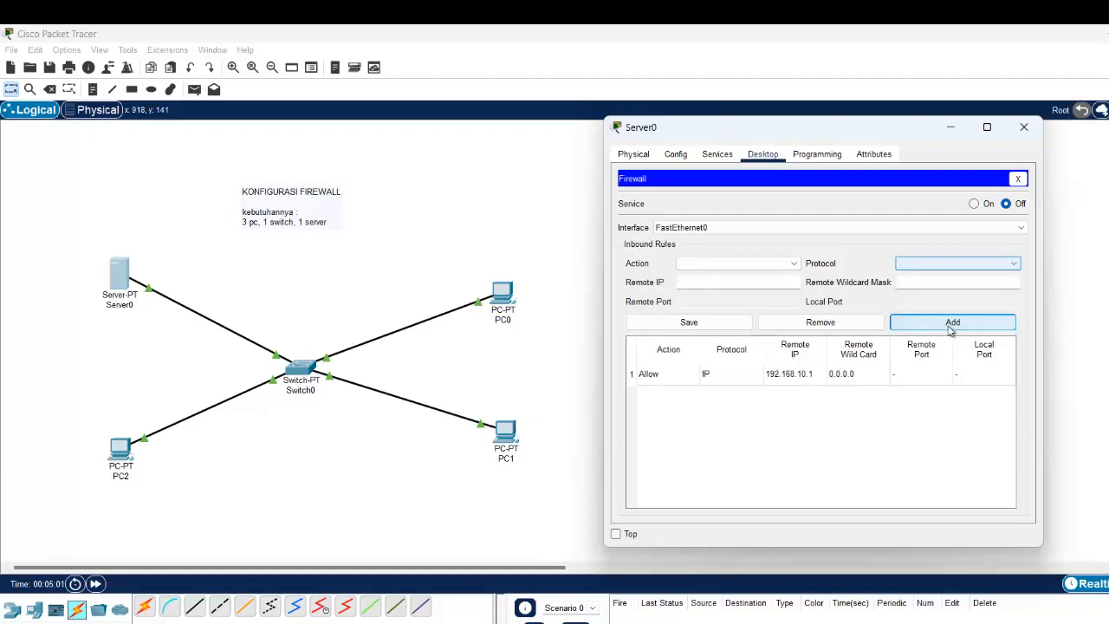
Step: Remove the inbound firewall rule for remote IP 192.168.10.1
click(762, 264)
click(751, 286)
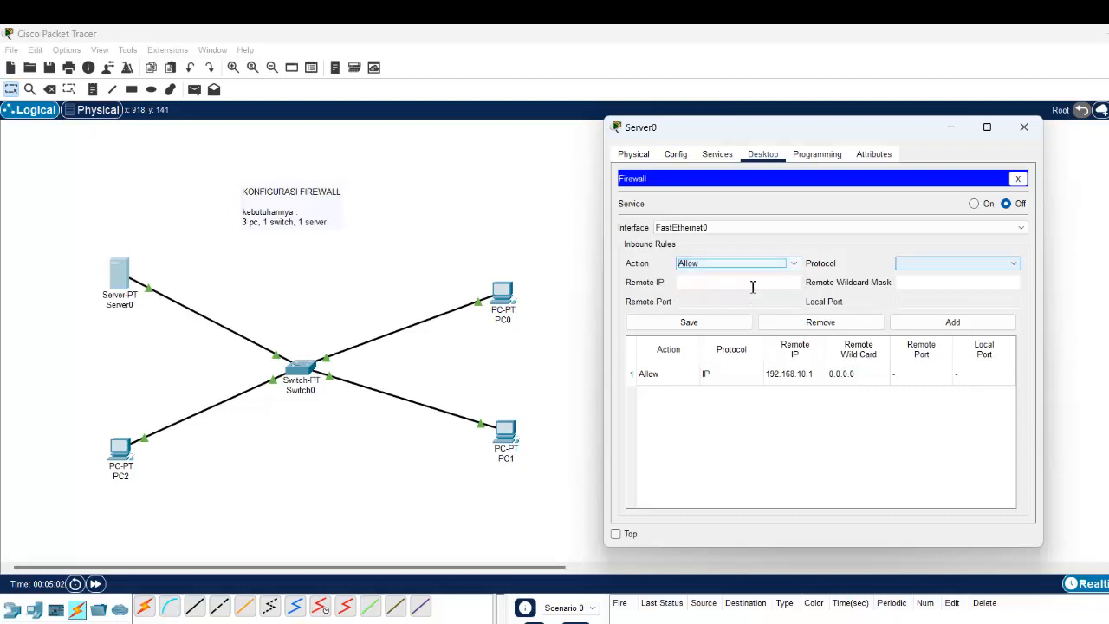
click(752, 286)
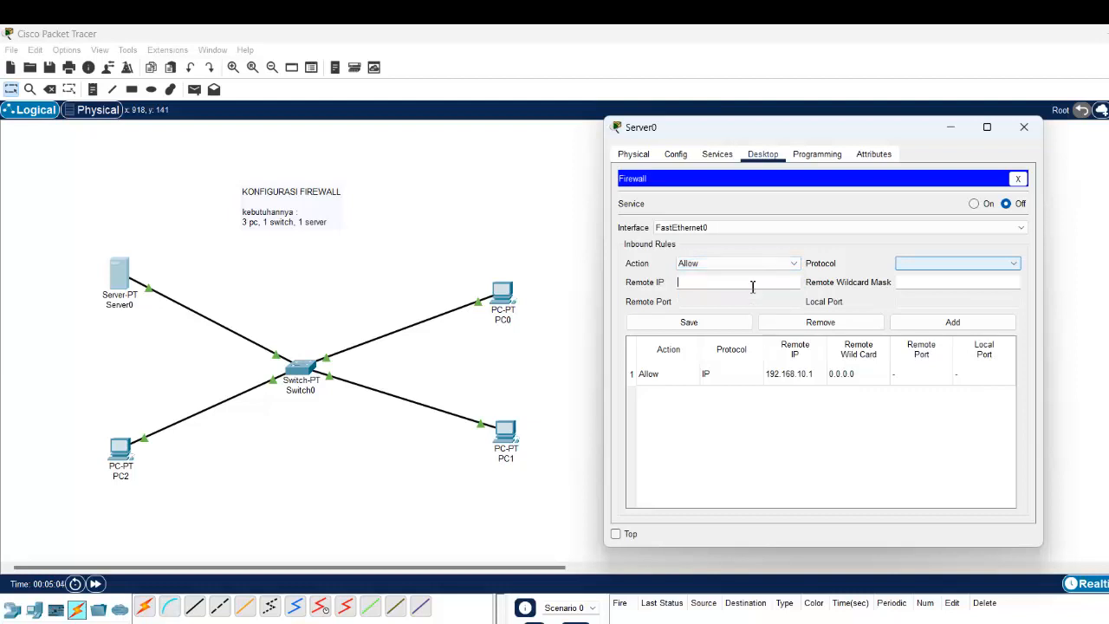
click(746, 378)
click(818, 322)
Step: Add an inbound firewall rule allowing the IP protocol from remote IP 192.168.10.2 with wildcard mask 0.0.0.0
click(754, 263)
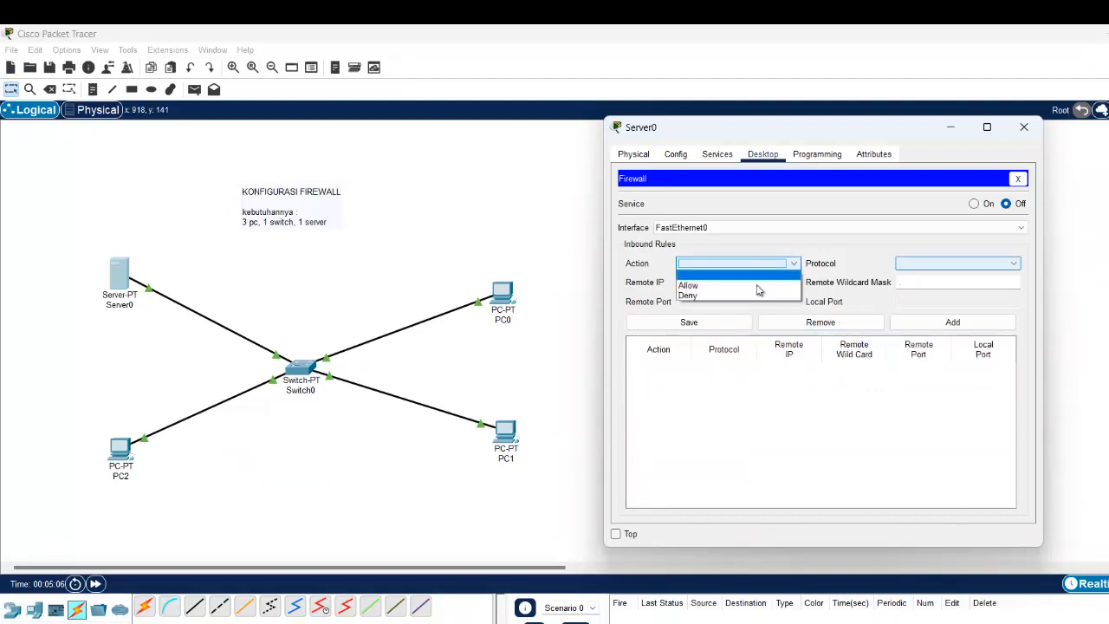
click(757, 276)
click(757, 282)
text(1)
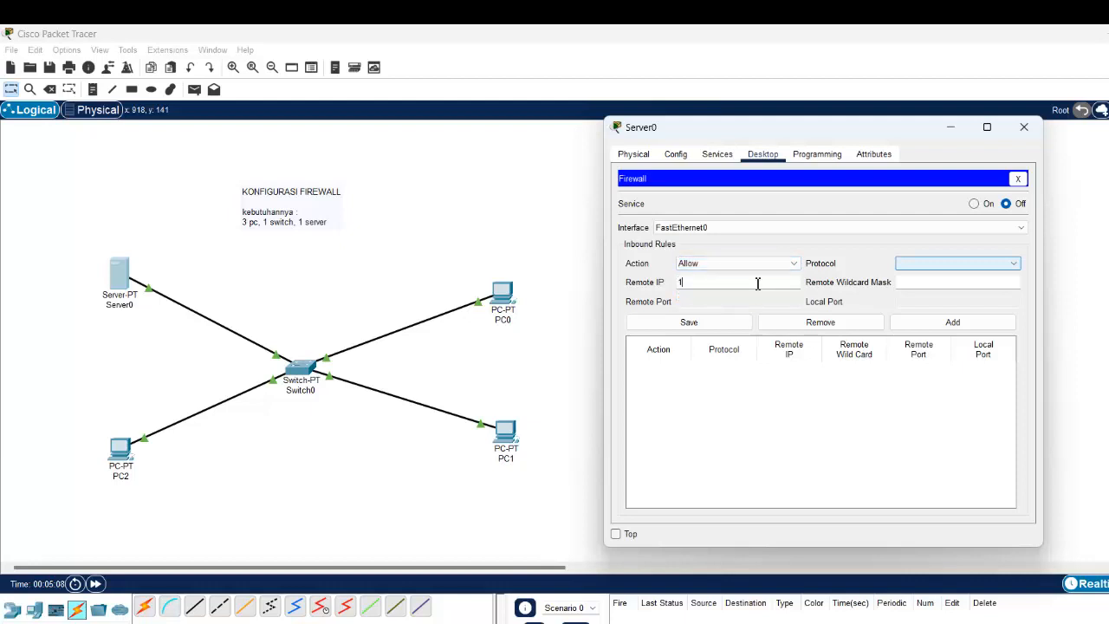
text(92.168.10.2)
click(929, 264)
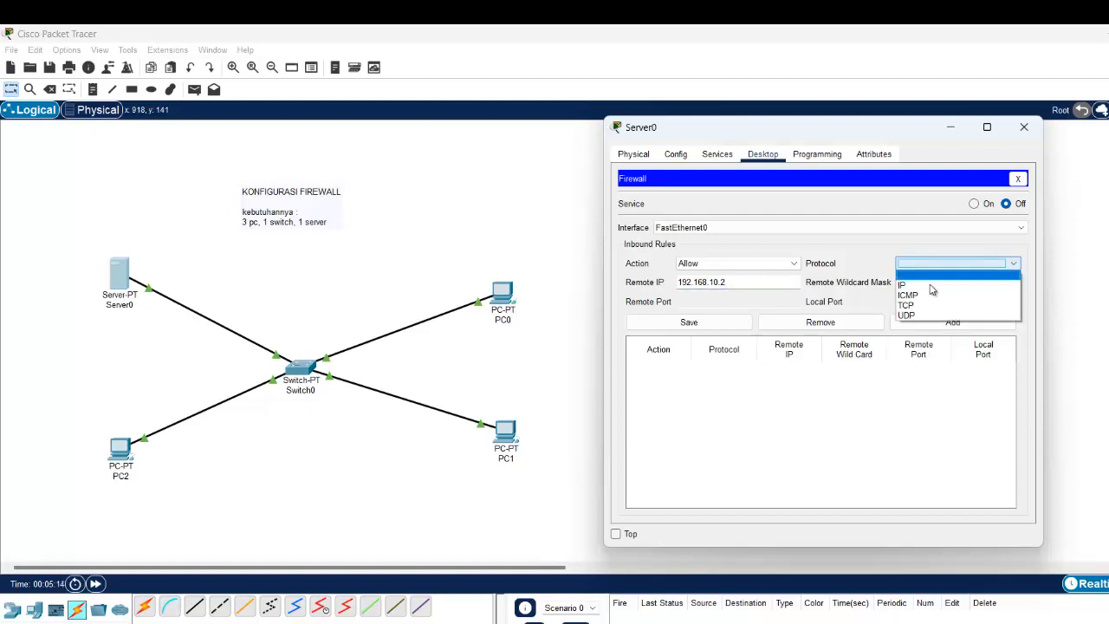
click(931, 286)
click(936, 285)
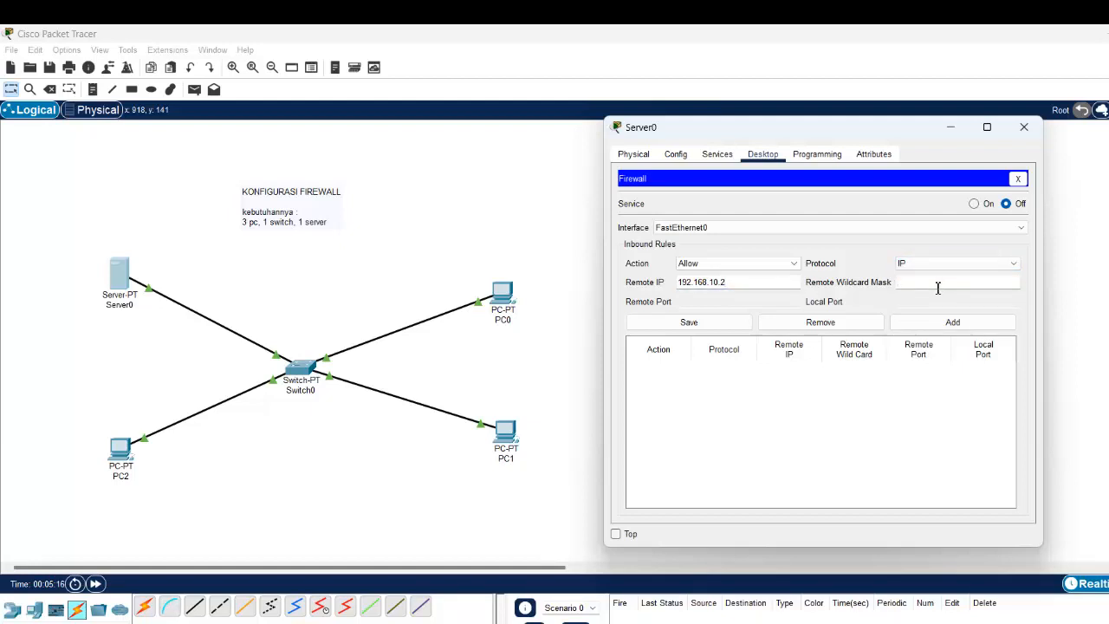
text(0.0.0.0)
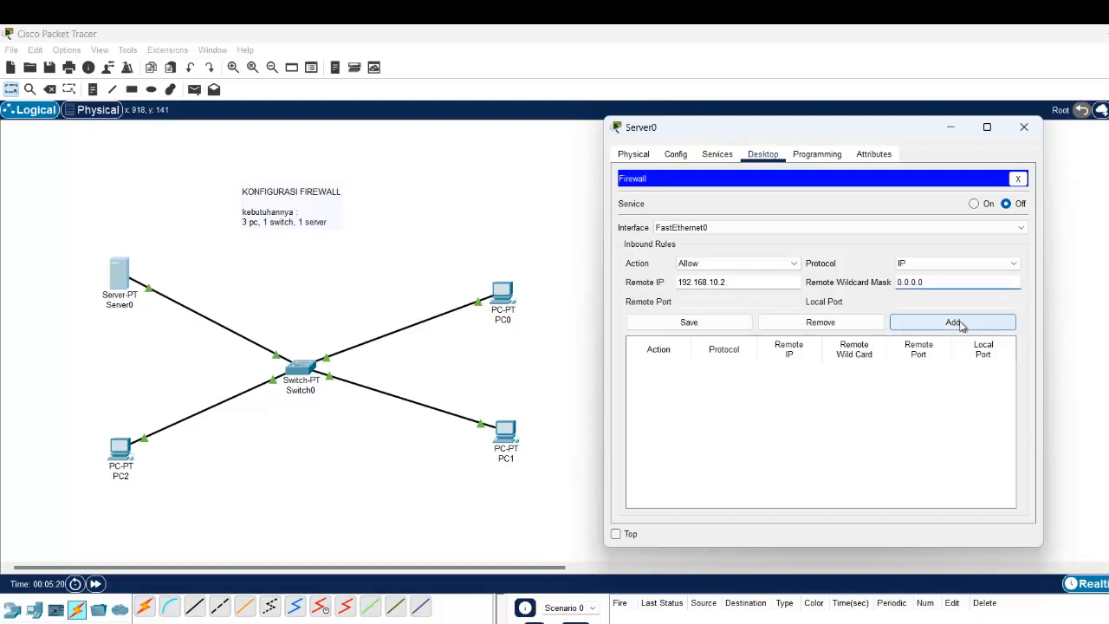
click(953, 322)
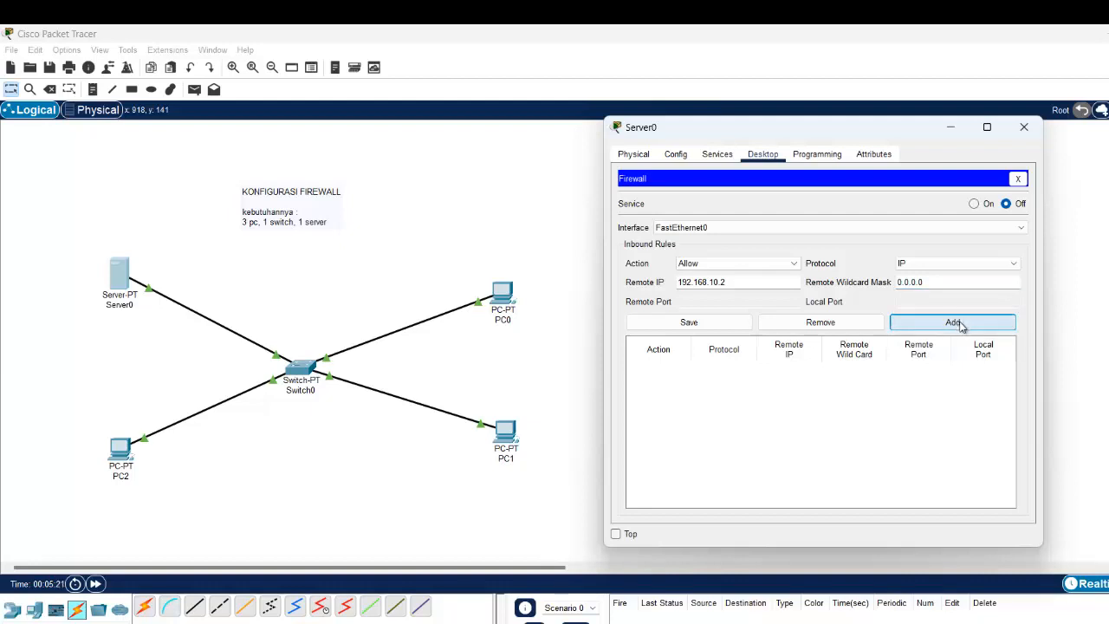
Step: Add an inbound firewall rule allowing the IP protocol from remote IP 192.168.10.3 with wildcard mask 0.0.0.0
click(782, 263)
click(757, 281)
click(758, 286)
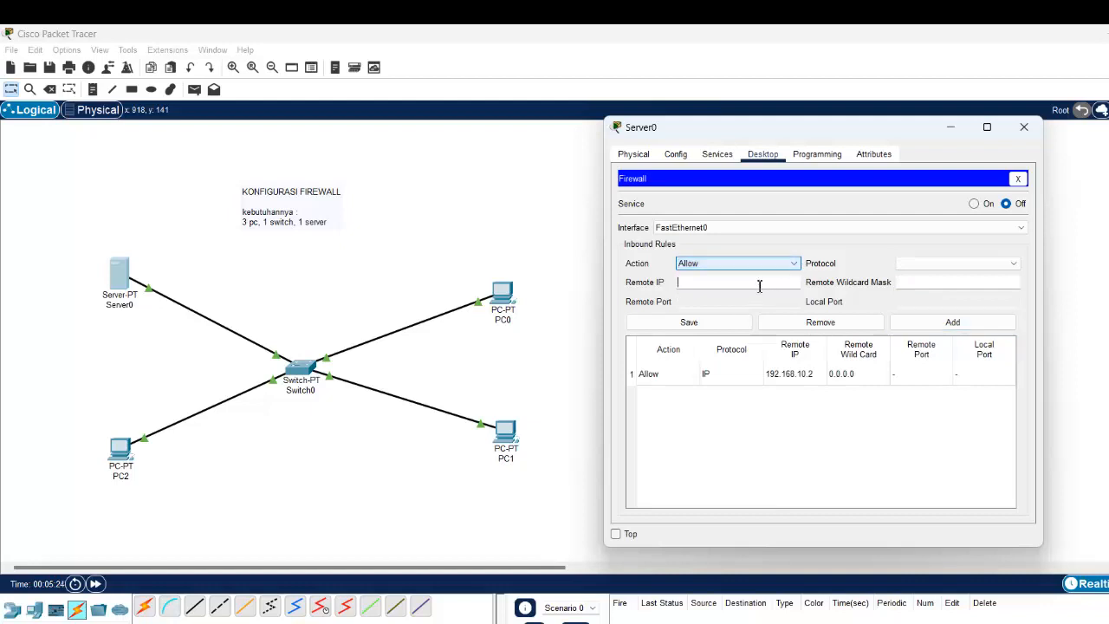
text(192.168.10.3)
click(910, 263)
click(916, 289)
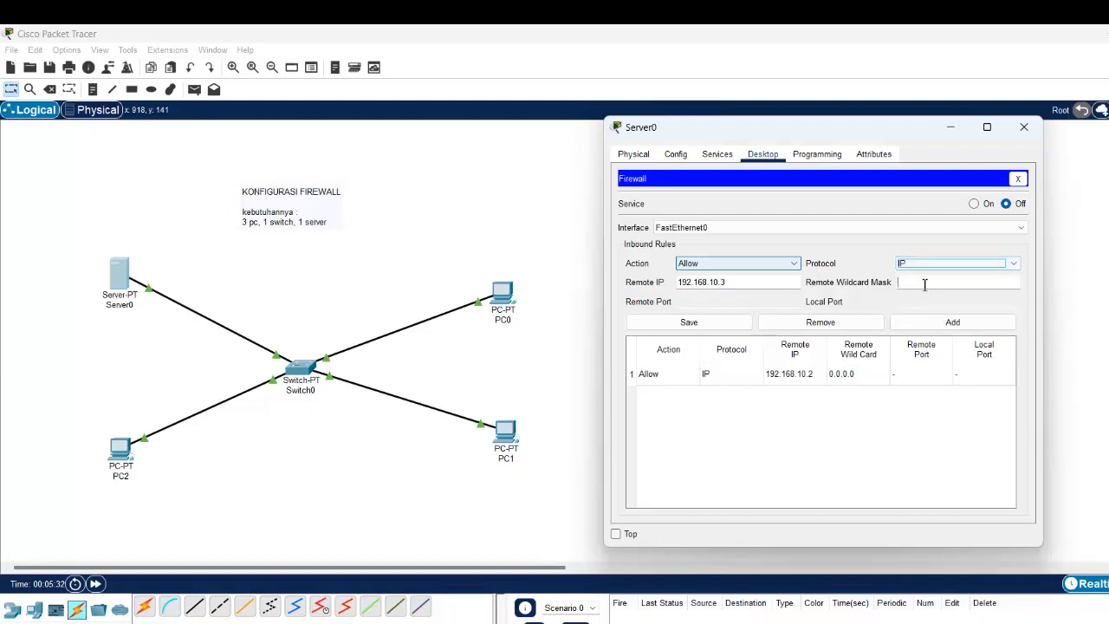
click(924, 284)
text(0.0.0.0)
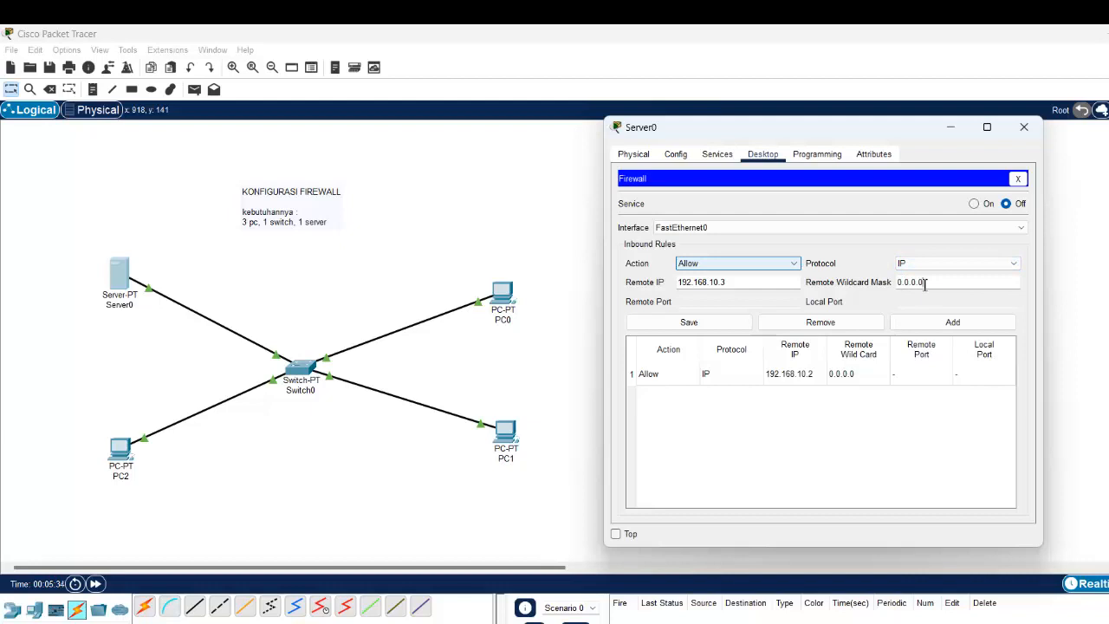
click(950, 323)
Step: Add an inbound rule denying ICMP from remote IP 192.168.10.4 with wildcard mask 0.0.0.0, and close Server0's settings
click(789, 264)
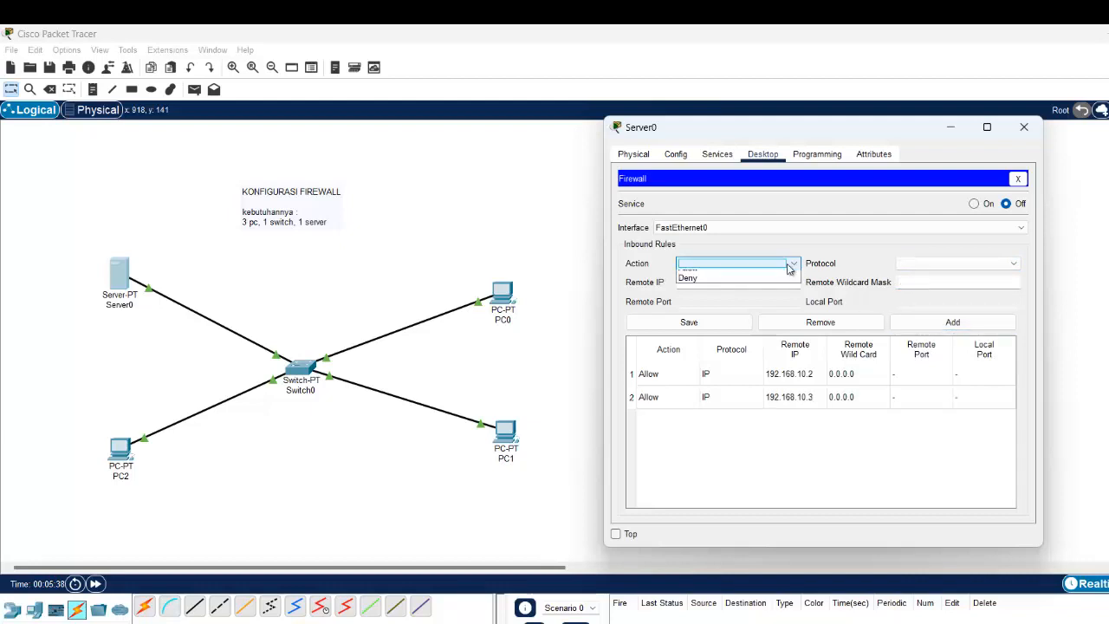
click(778, 296)
click(780, 281)
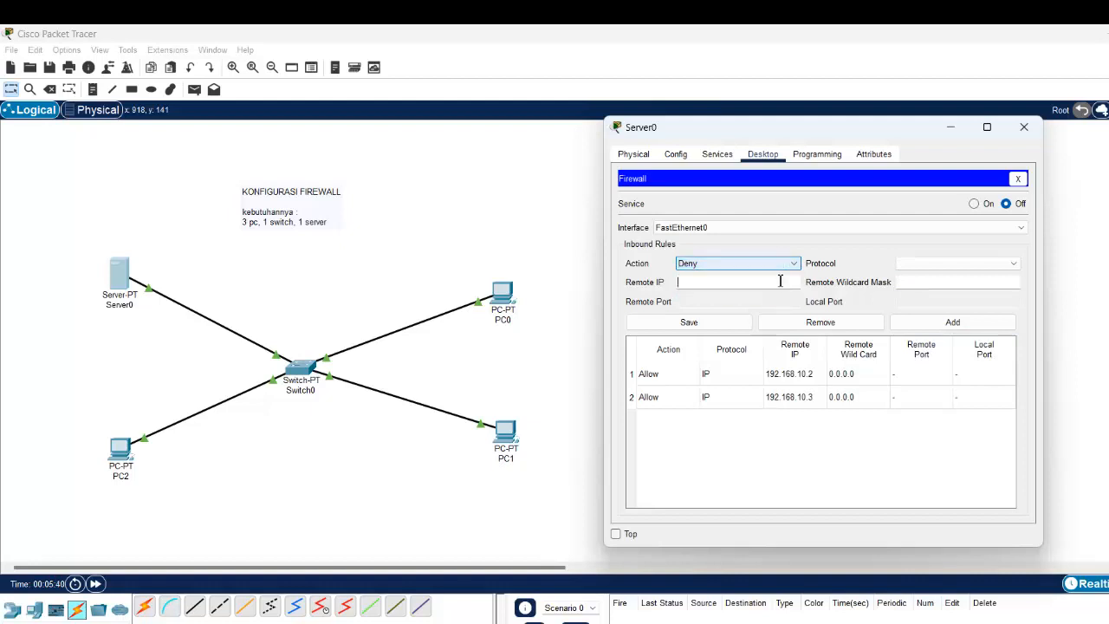
text(192.168.10.4)
click(930, 272)
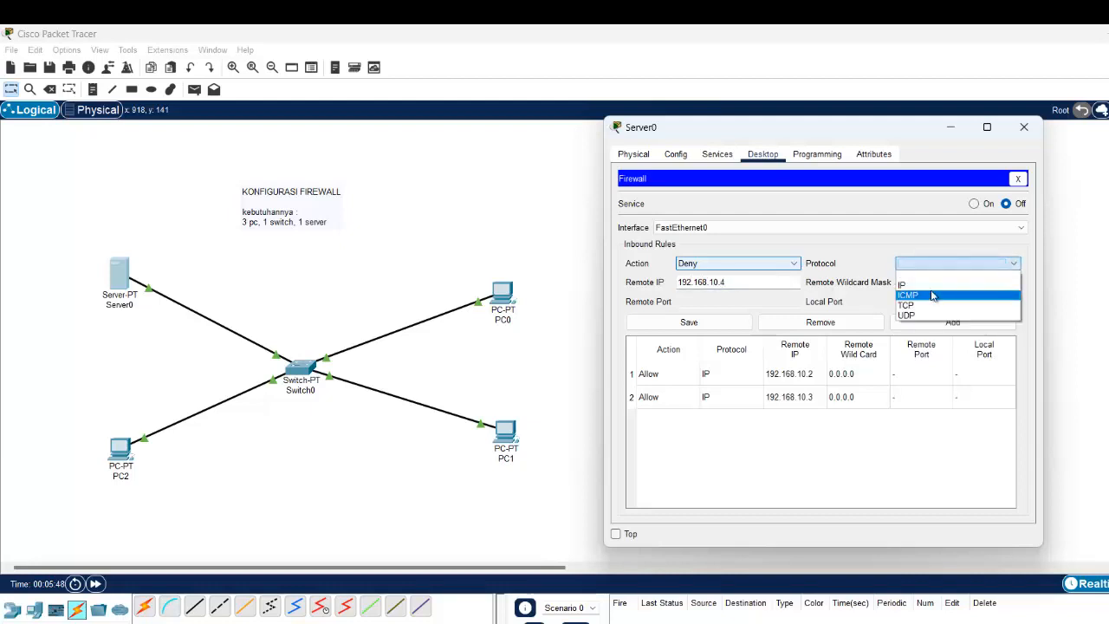
click(930, 287)
click(933, 282)
text(0.0.0.0)
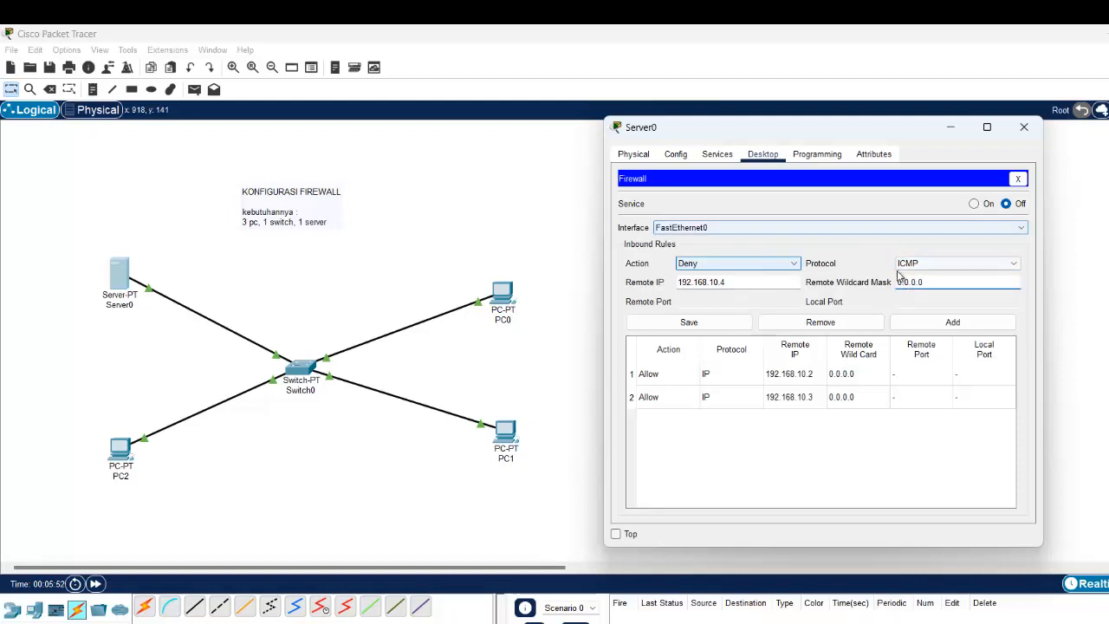
click(956, 323)
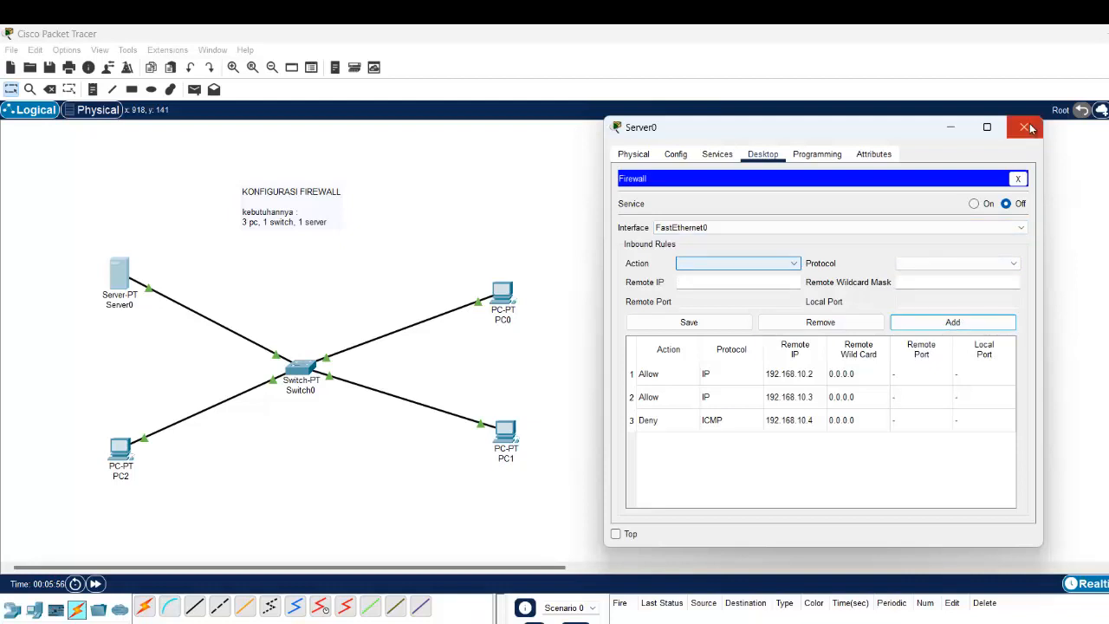
click(1025, 127)
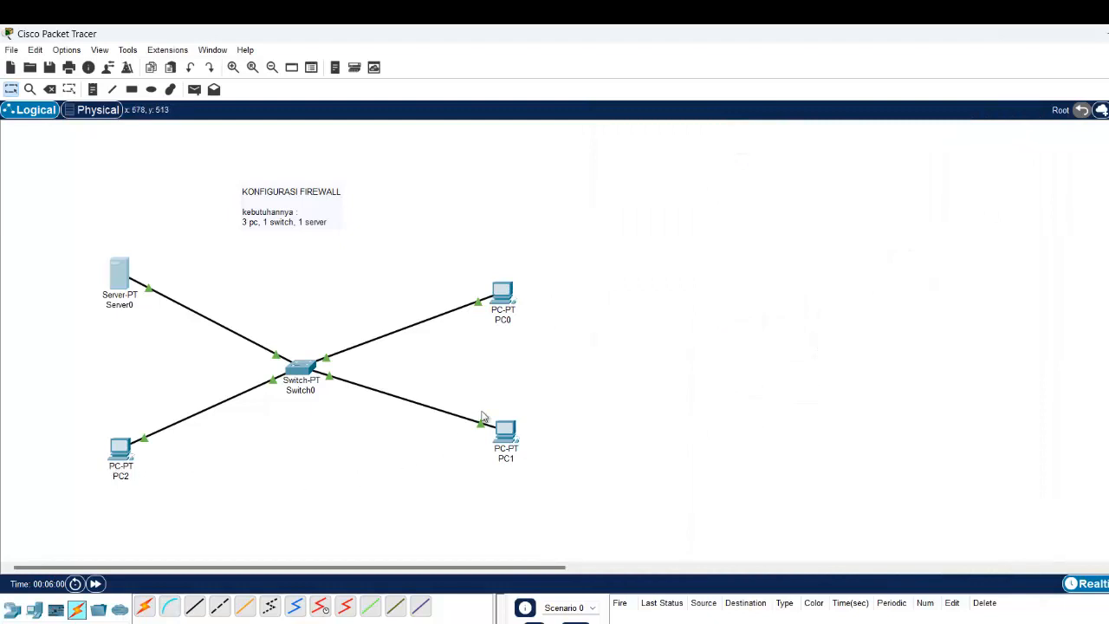
Step: Place a note above PC0 reading "PC PERTAMA" and "IP ADDRESS : 192.168.10.2" on separate lines
key(n)
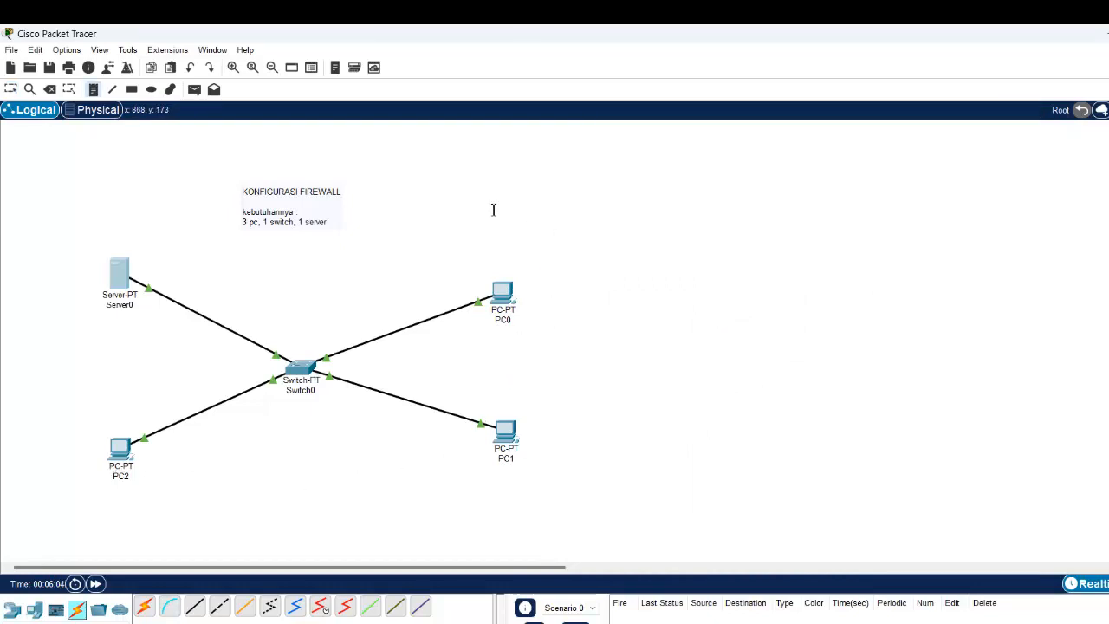
click(467, 233)
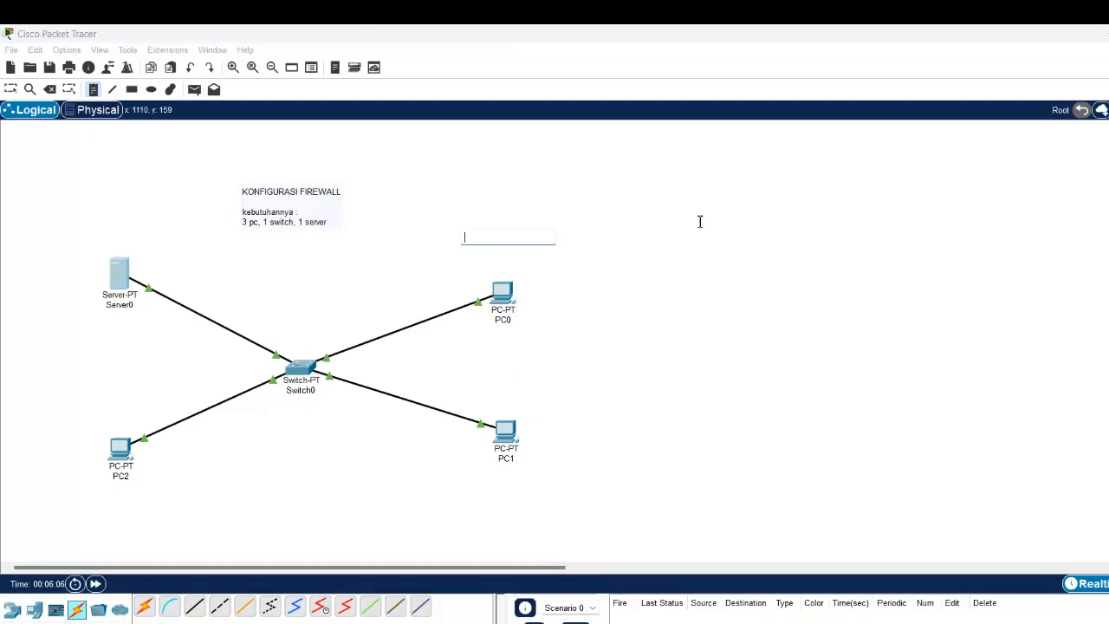
text(pc)
text(PC)
text( PERT)
text(AMA)
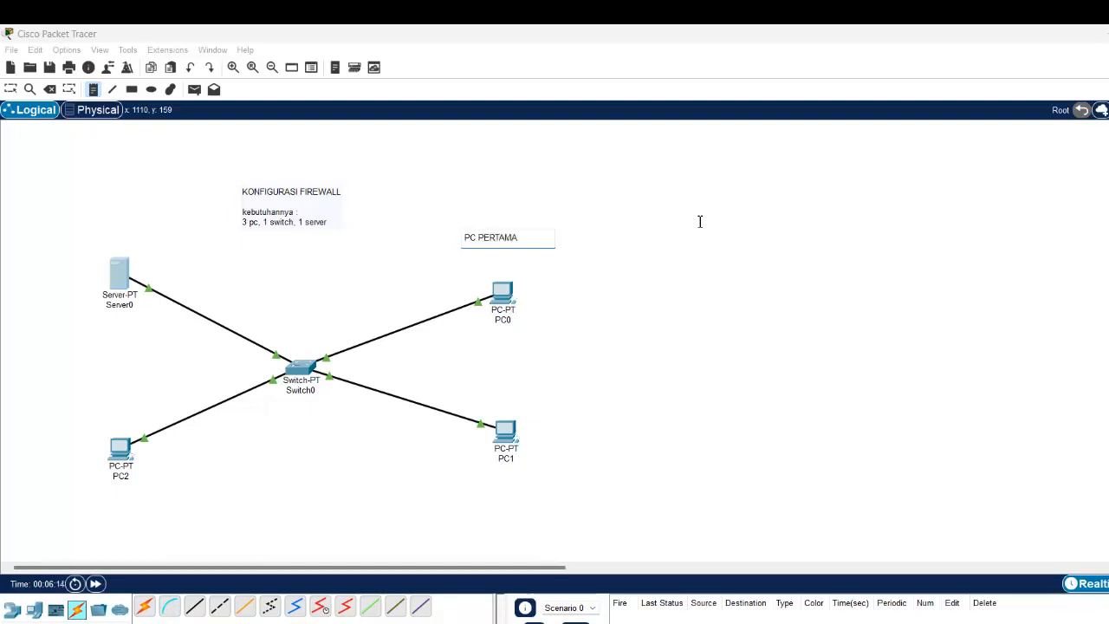
key(Return)
text(192.168.10.2)
text(IP ADDRE)
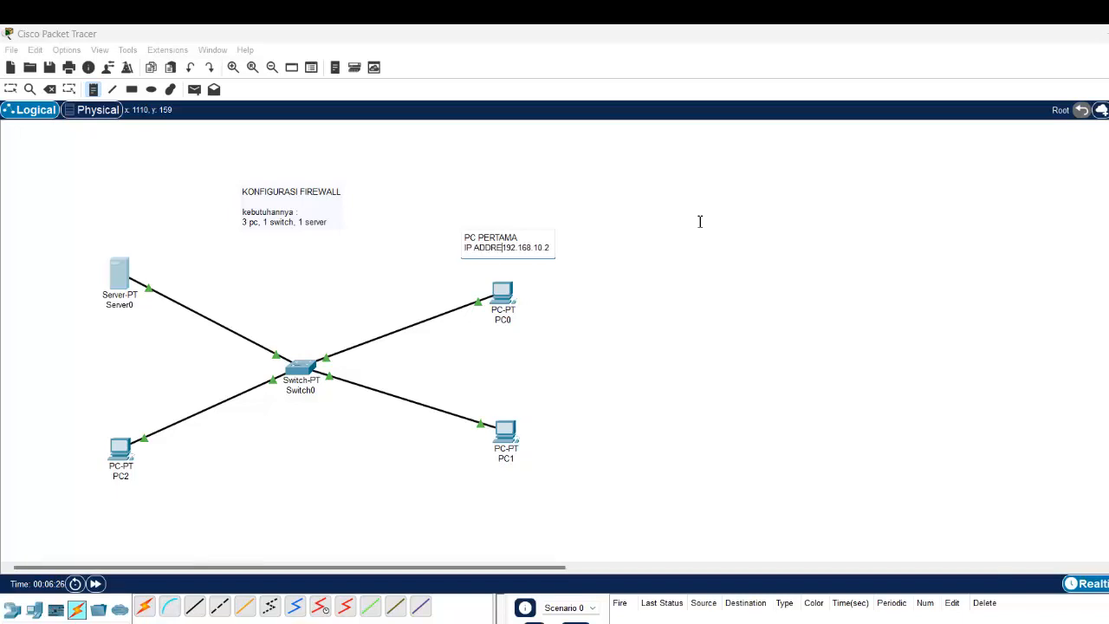
text(SS)
key(Return)
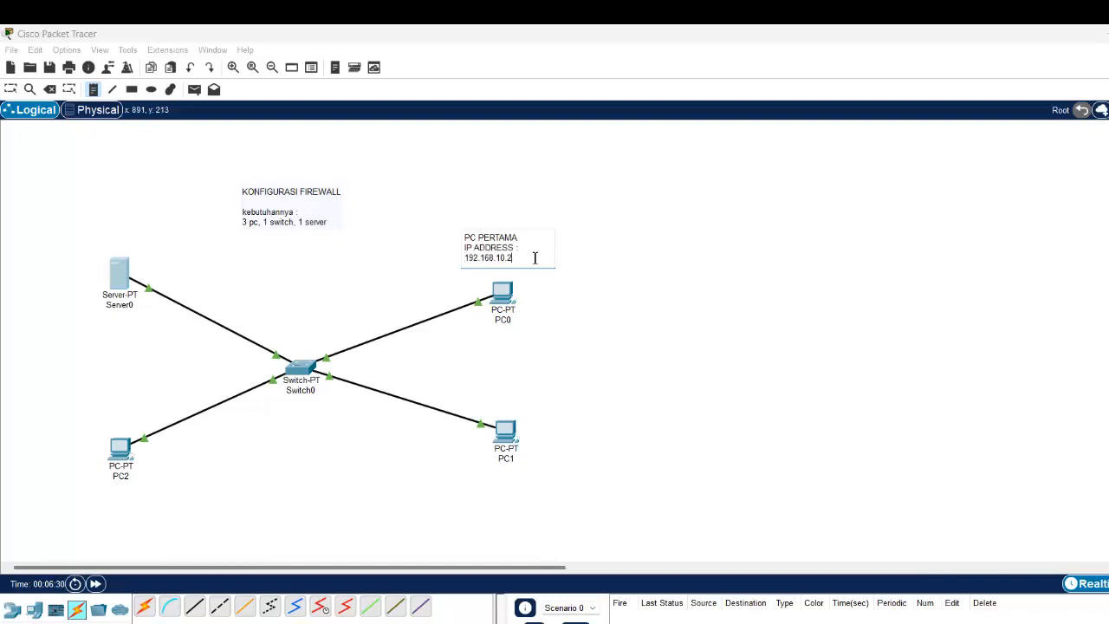
Step: Add the lines "SUBNET MASK : 255.255.255.0" and "DNS SERVER : 192.168.10.1" to PC0's note
key(Return)
key(Return)
key(BackSpace)
text(SUBNET MASK : 255.255.255)
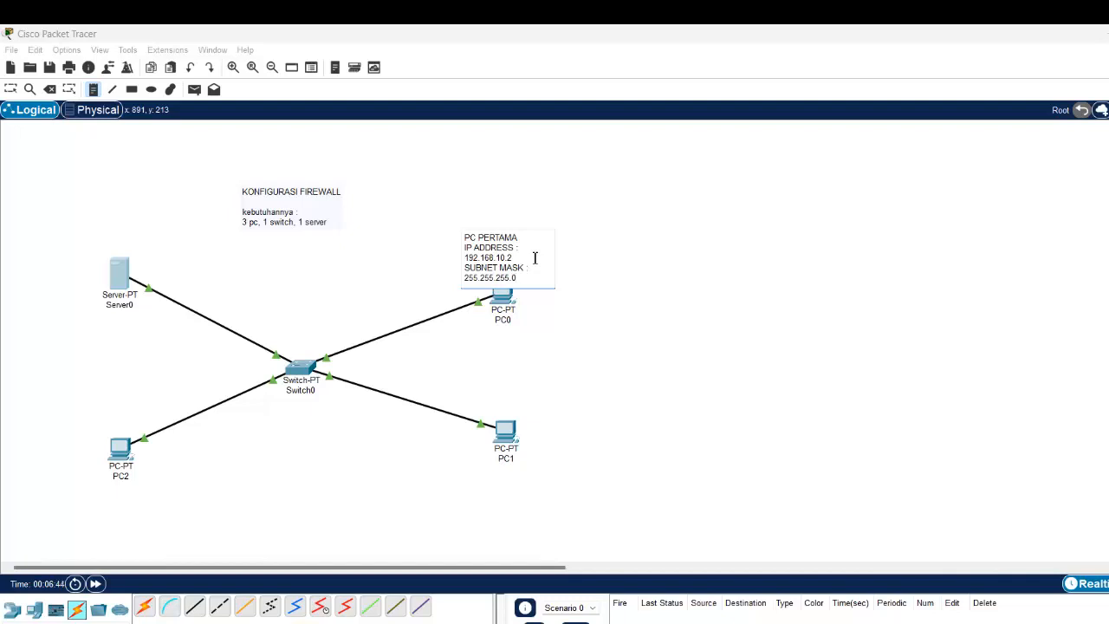
text(.0)
key(Return)
text(DNS SERVER : 192.168)
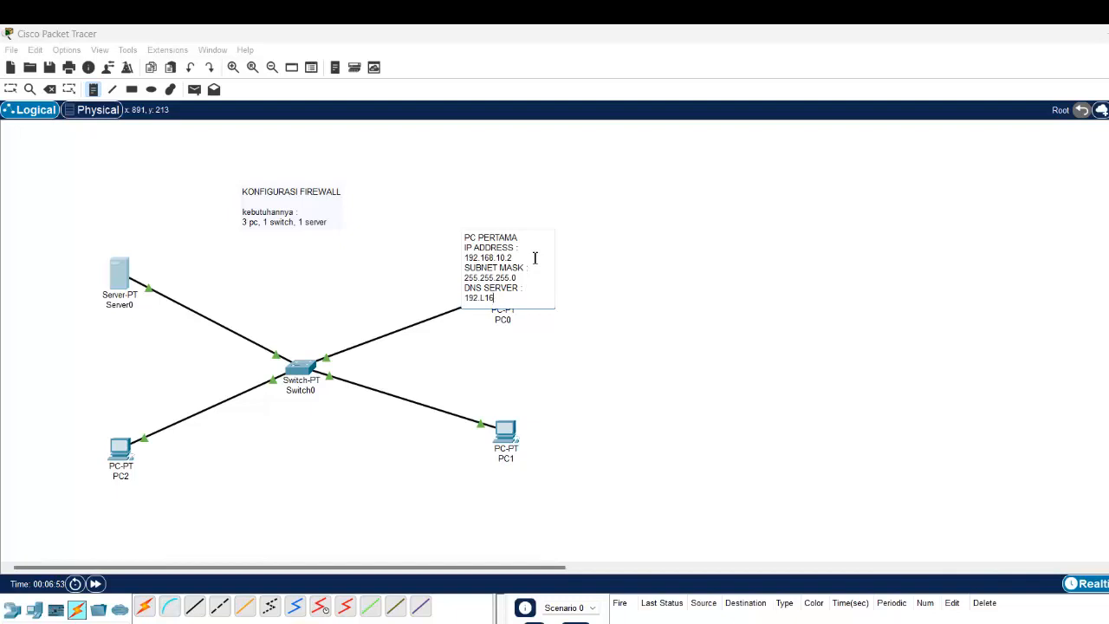
key(BackSpace)
text(6)
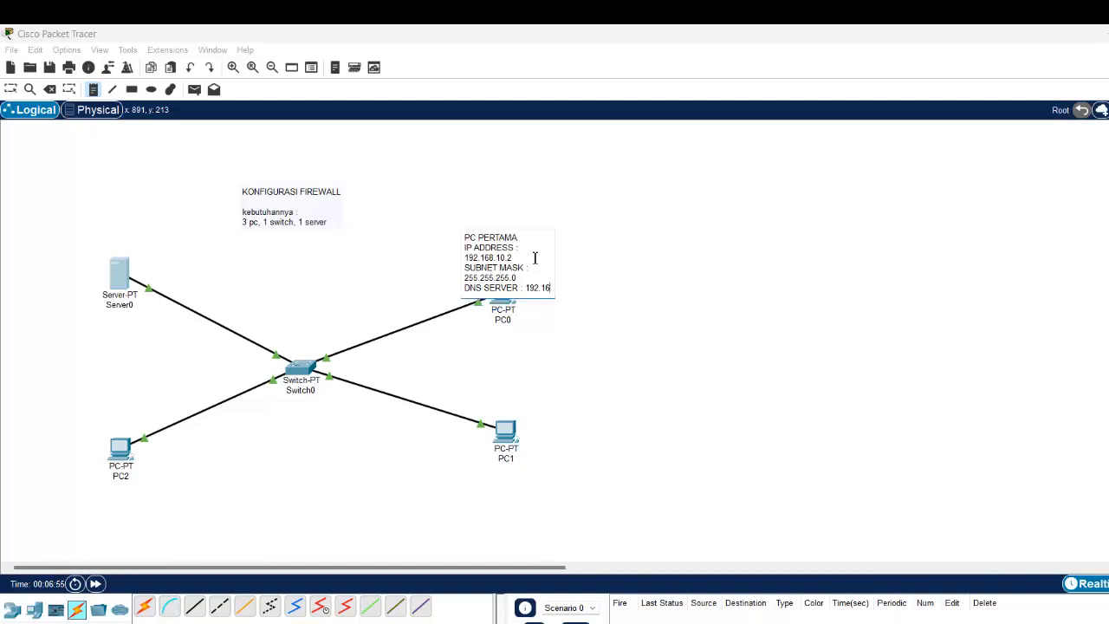
text(8.10.1)
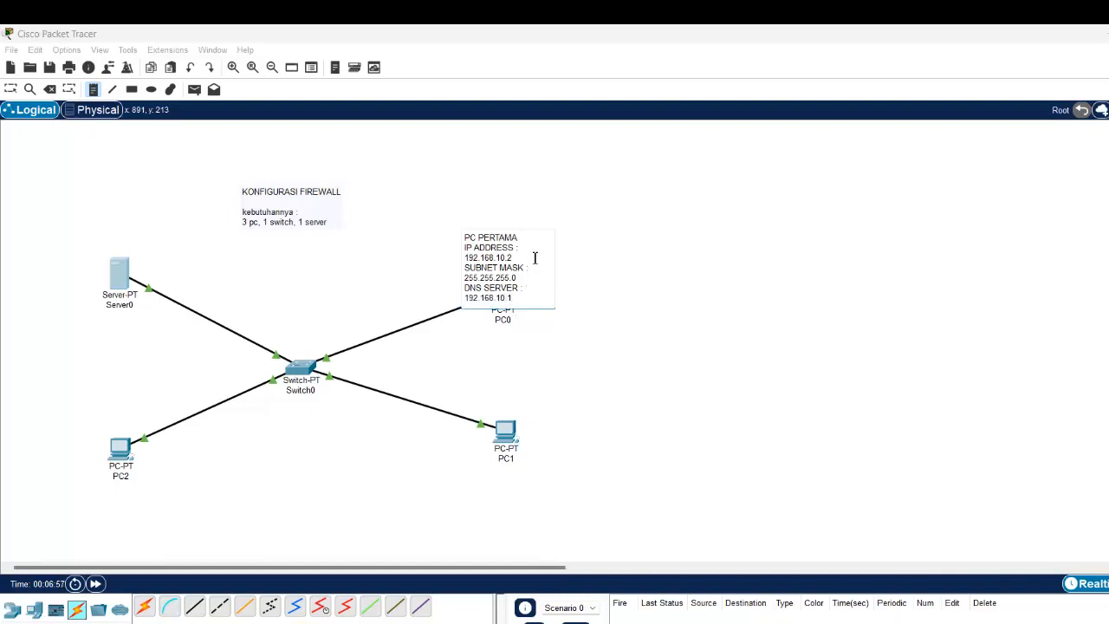
Step: Copy the text of PC0's note into a new note below PC1, with IP address 192.168.10.3
drag(532, 298, 449, 218)
key(ctrl+c)
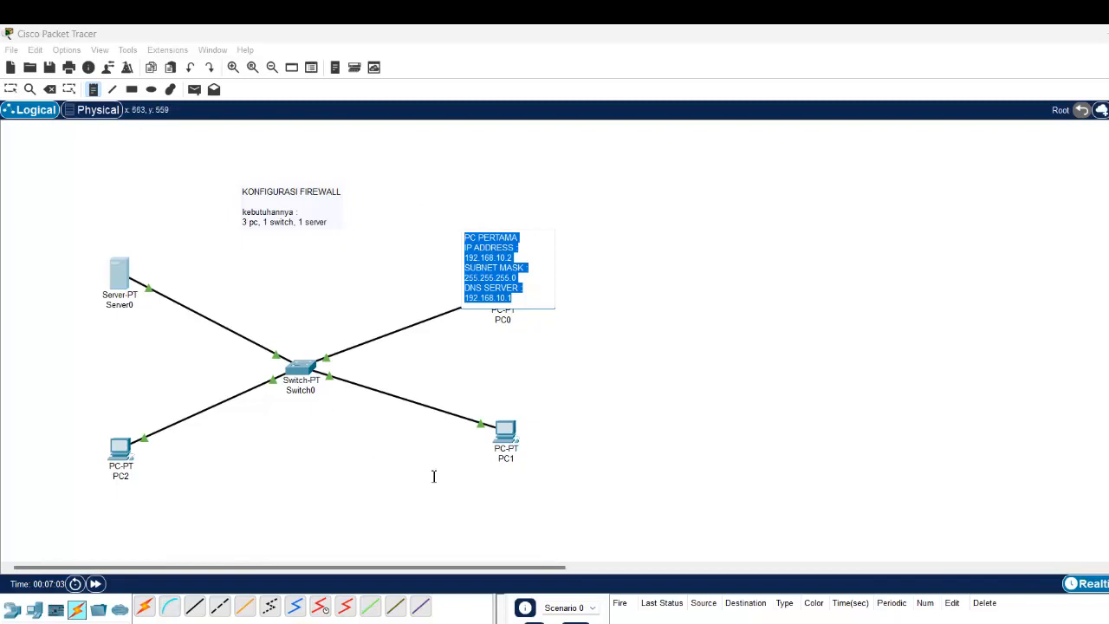
click(498, 483)
key(ctrl+v)
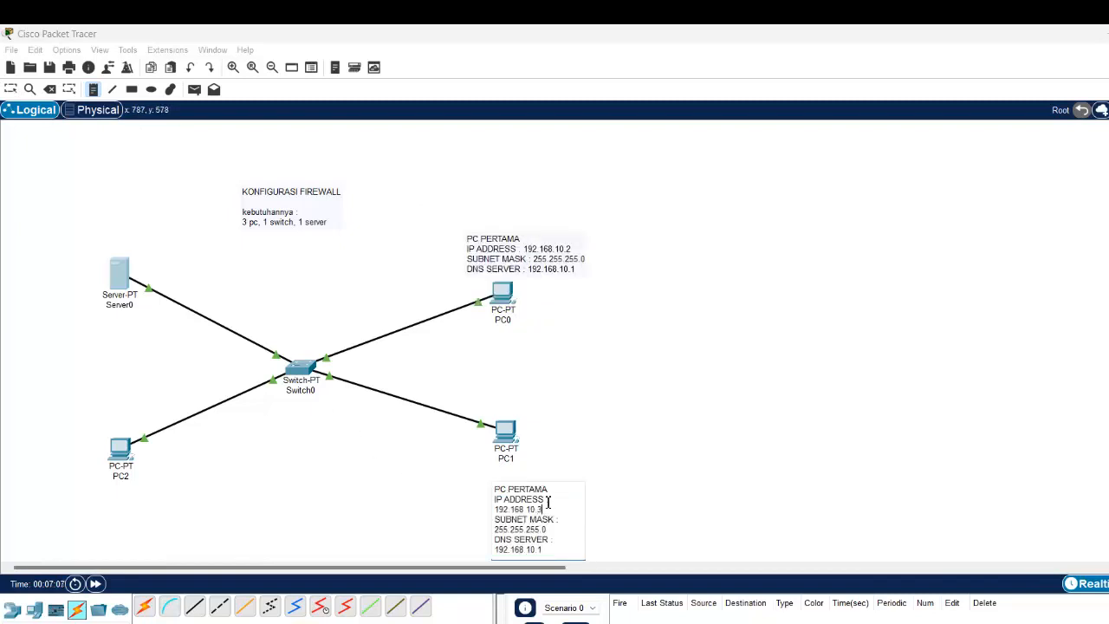
Step: Paste the copied text into a new note beside PC2 and change its IP address to 192.168.10.4
click(164, 472)
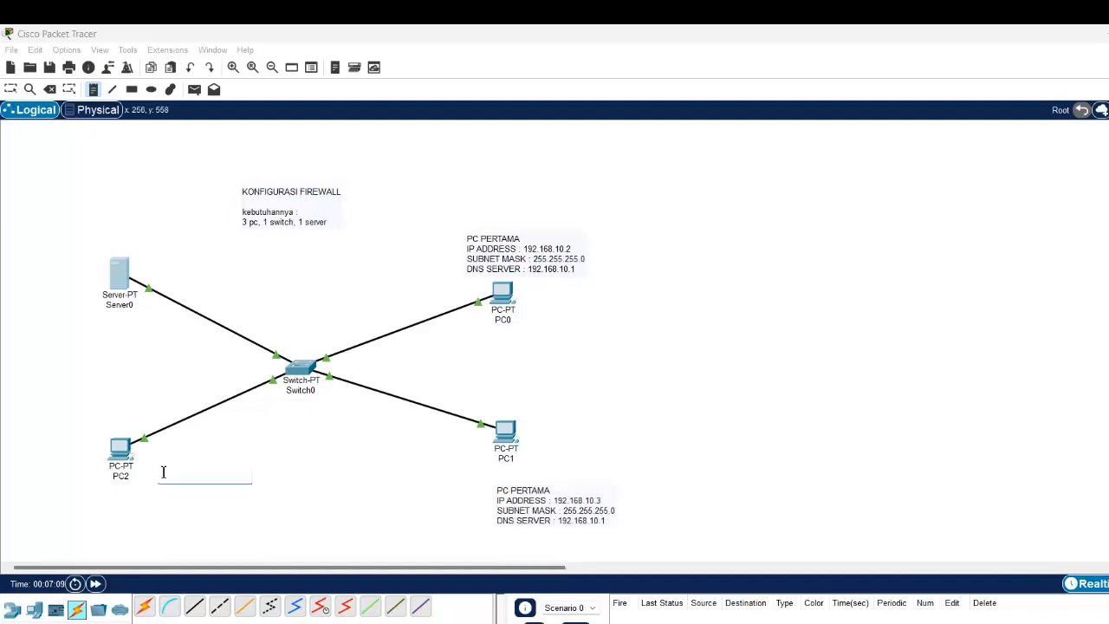
key(ctrl+v)
click(224, 495)
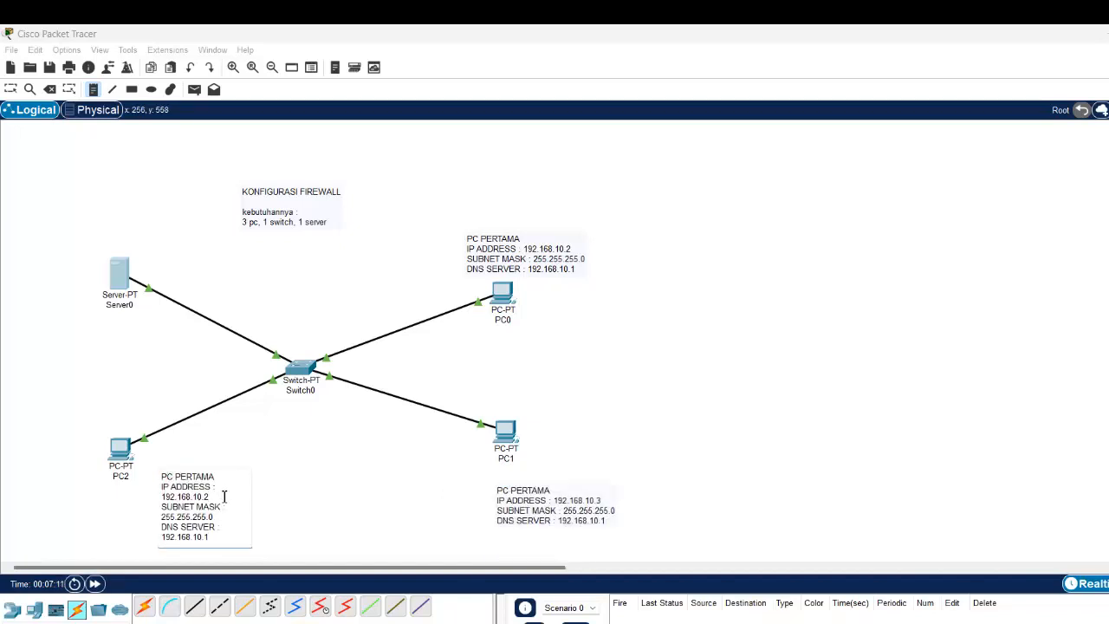
key(BackSpace)
text(4)
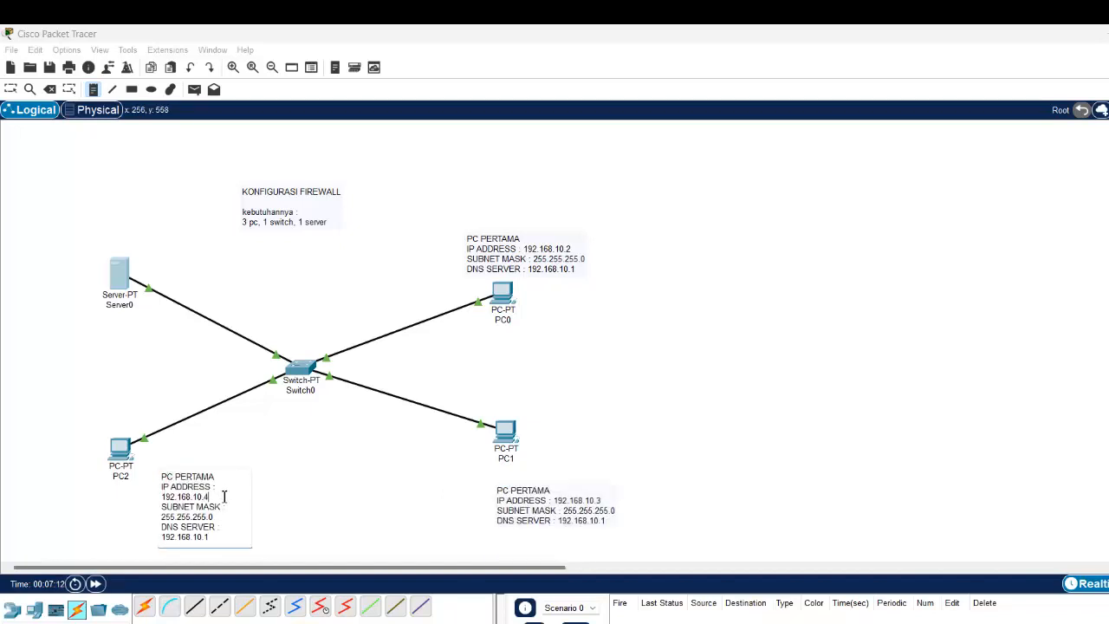
Step: Move the notes for PC2 and PC1 slightly upward, closer to their PCs
click(11, 89)
drag(196, 508, 190, 487)
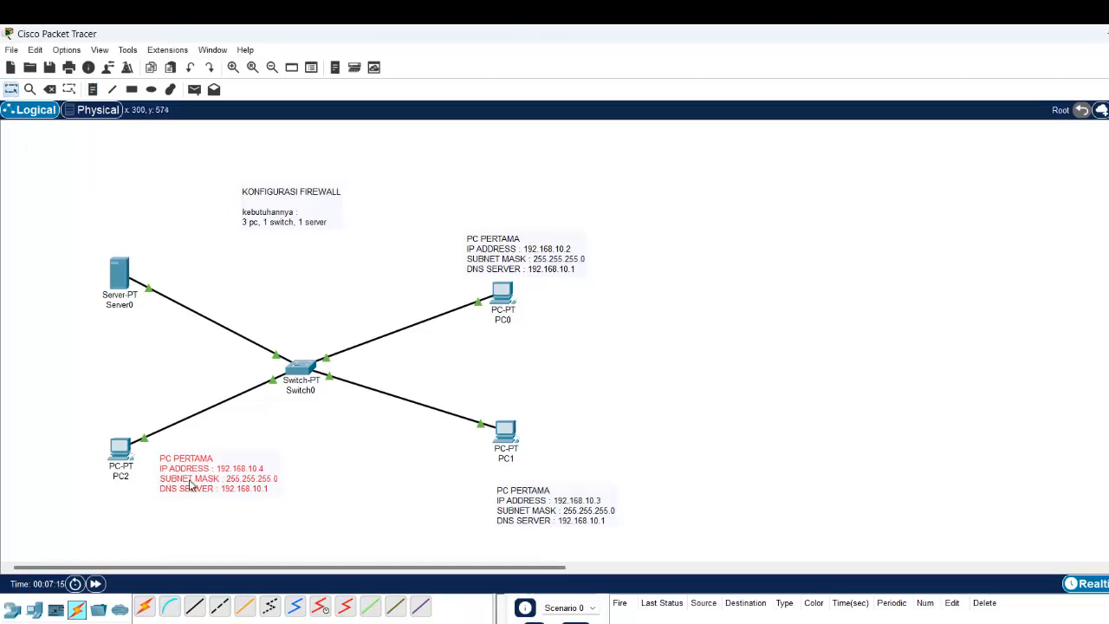
click(515, 507)
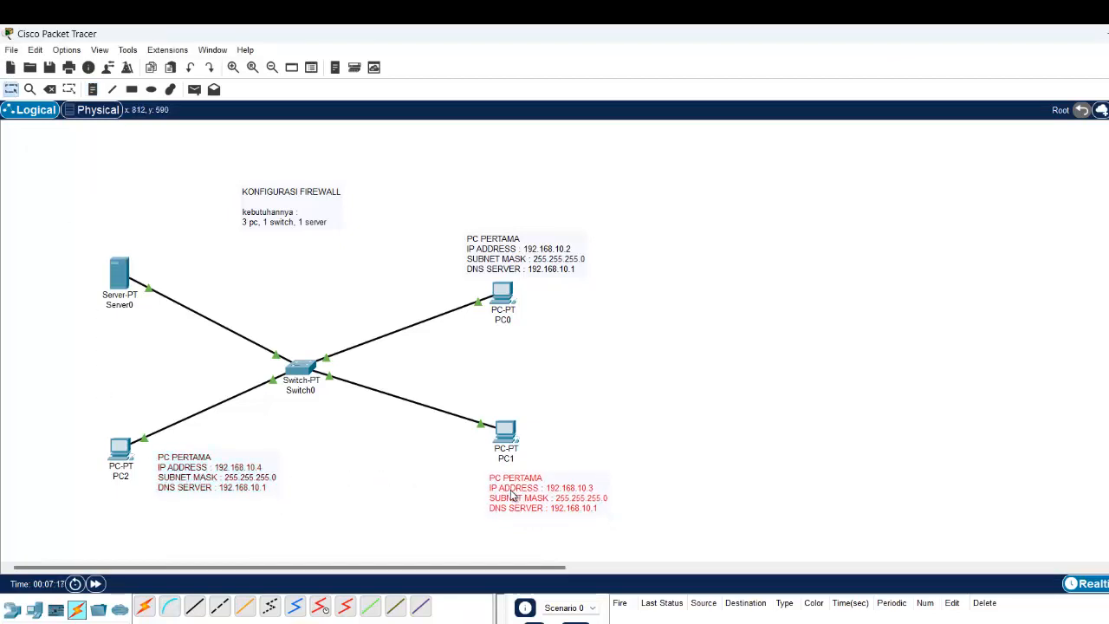
Step: Change the title of PC1's note to "PC KEDUA"
double_click(554, 477)
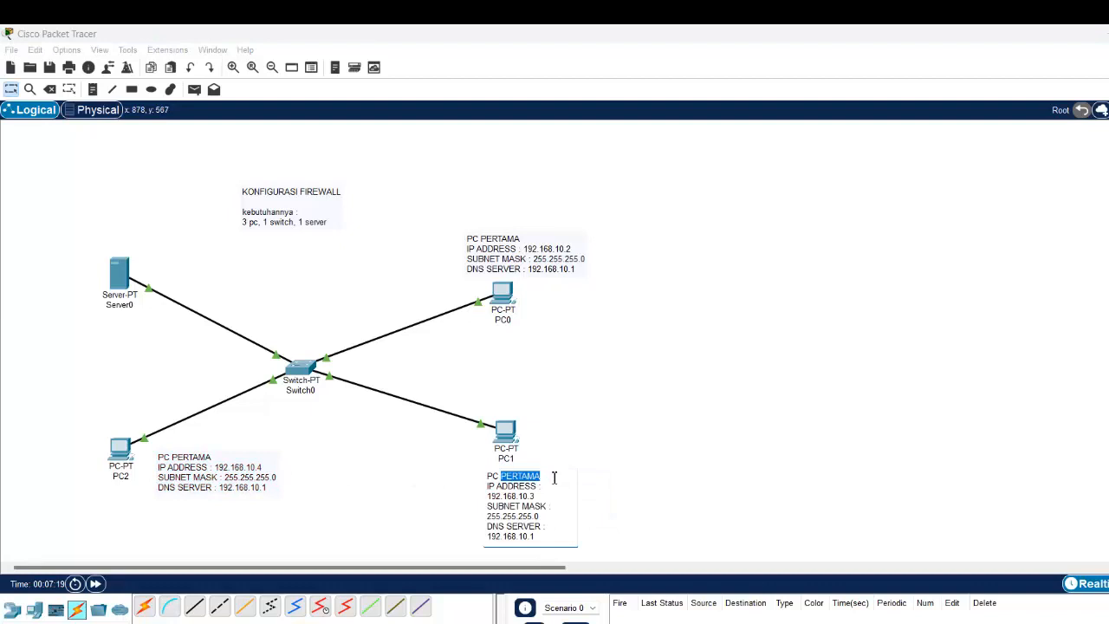
text(k)
text(KEDUA)
Step: Change the title of PC2's note to "PC KETIGA" and shift PC0's note slightly to the right
click(224, 459)
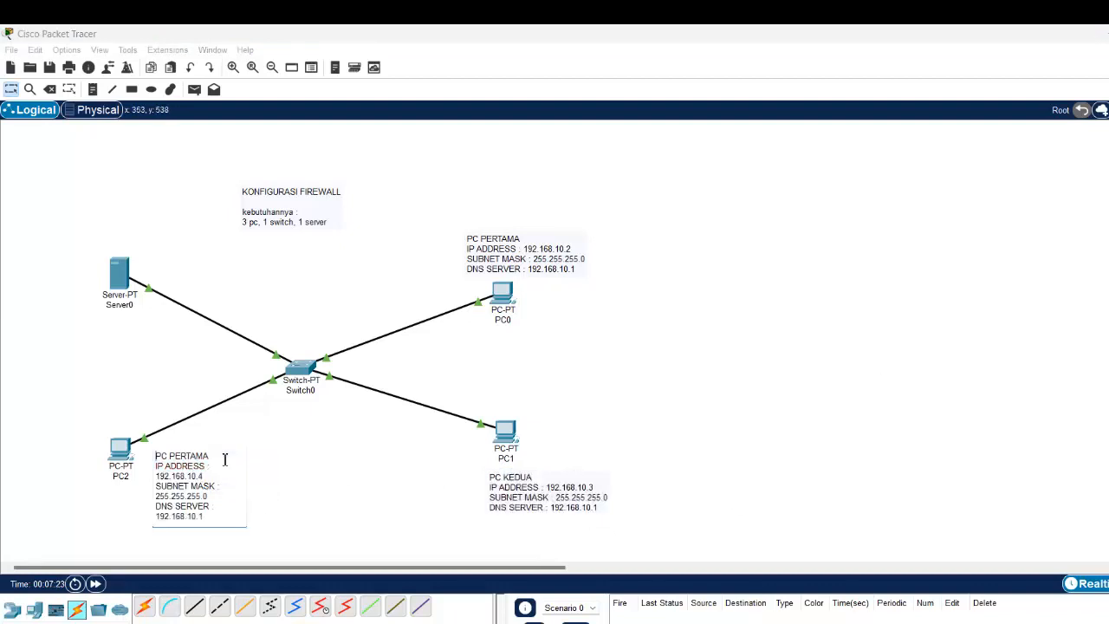
key(BackSpace)
key(BackSpace)
key(BackSpace)
key(BackSpace)
key(BackSpace)
key(BackSpace)
text(KETIG)
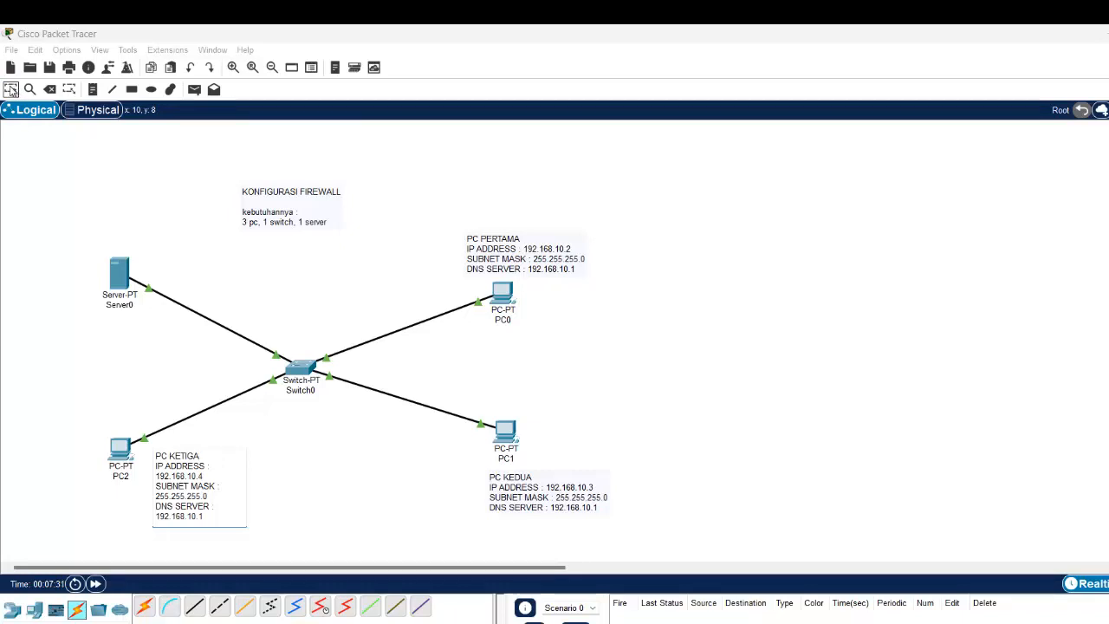
click(11, 90)
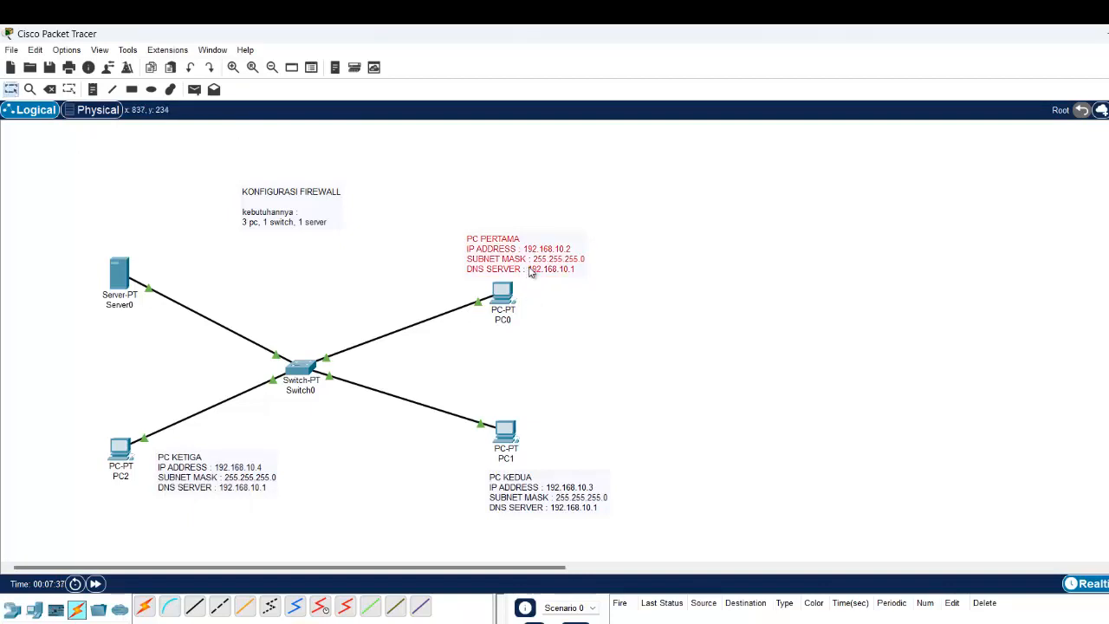
drag(531, 272, 557, 267)
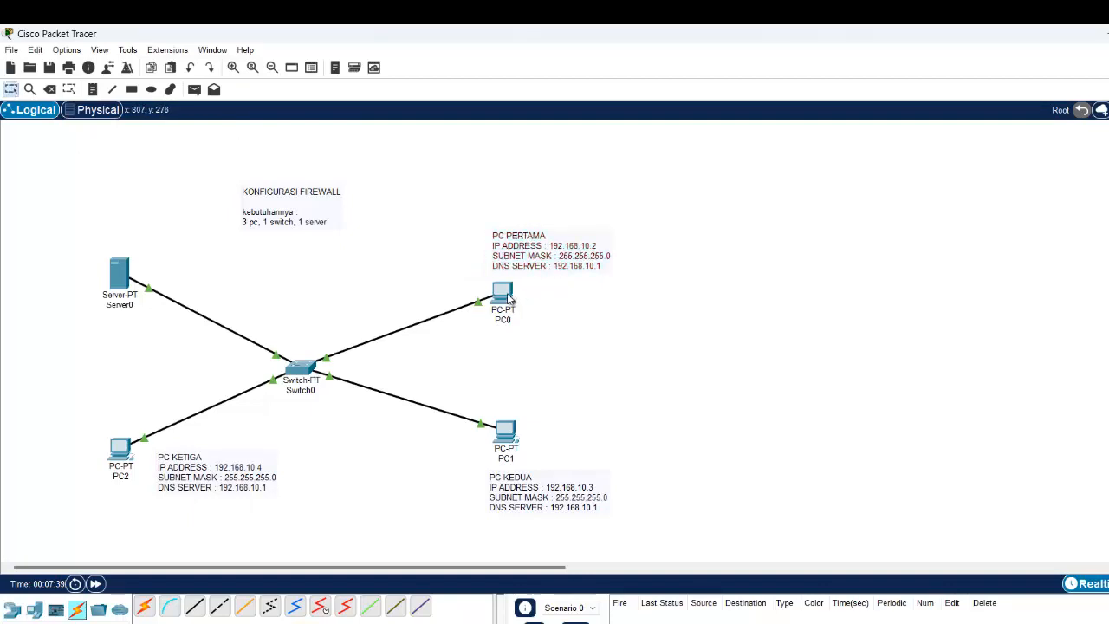
Step: Assign PC0 the static IPv4 address 192.168.10.2 with subnet mask 255.255.255.0
double_click(504, 295)
drag(581, 142, 822, 139)
click(759, 160)
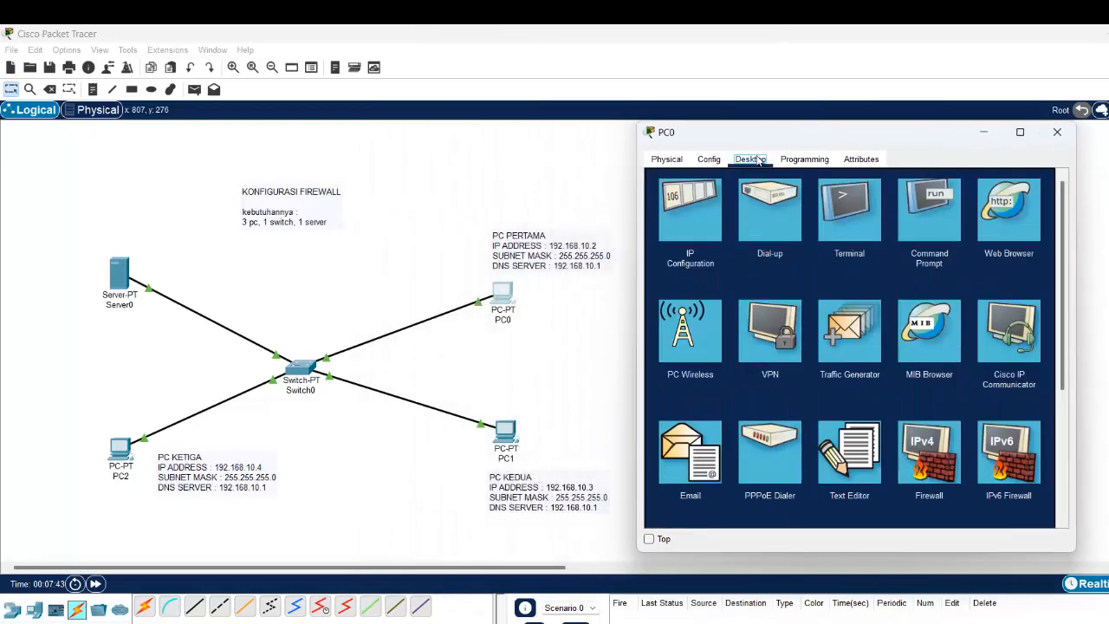
click(711, 203)
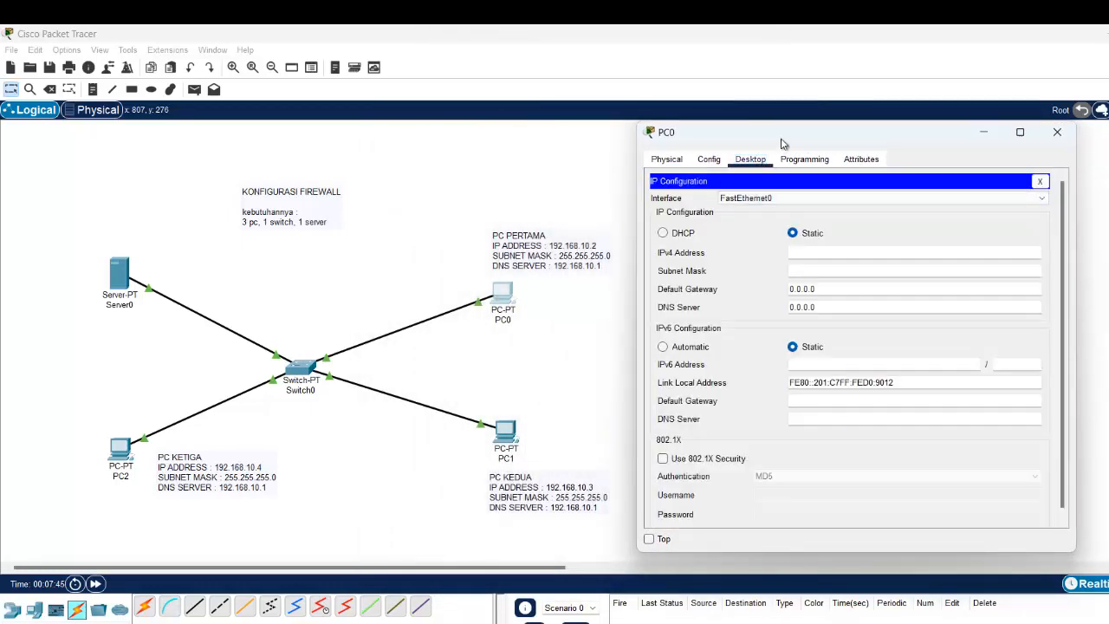
drag(782, 143, 825, 142)
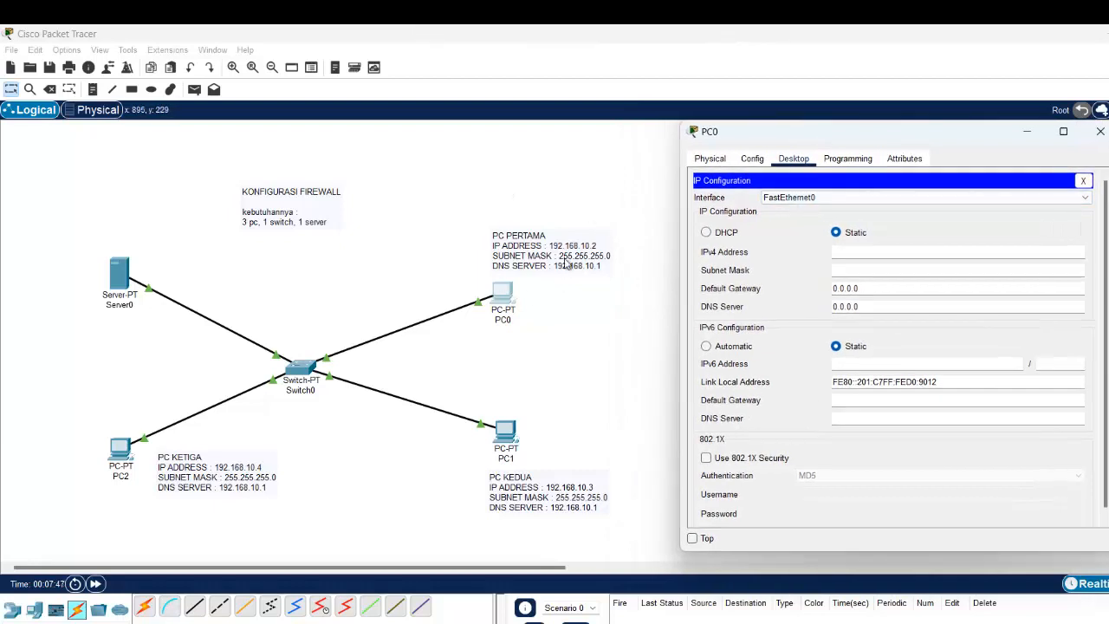
click(837, 253)
text(192.168.10.2)
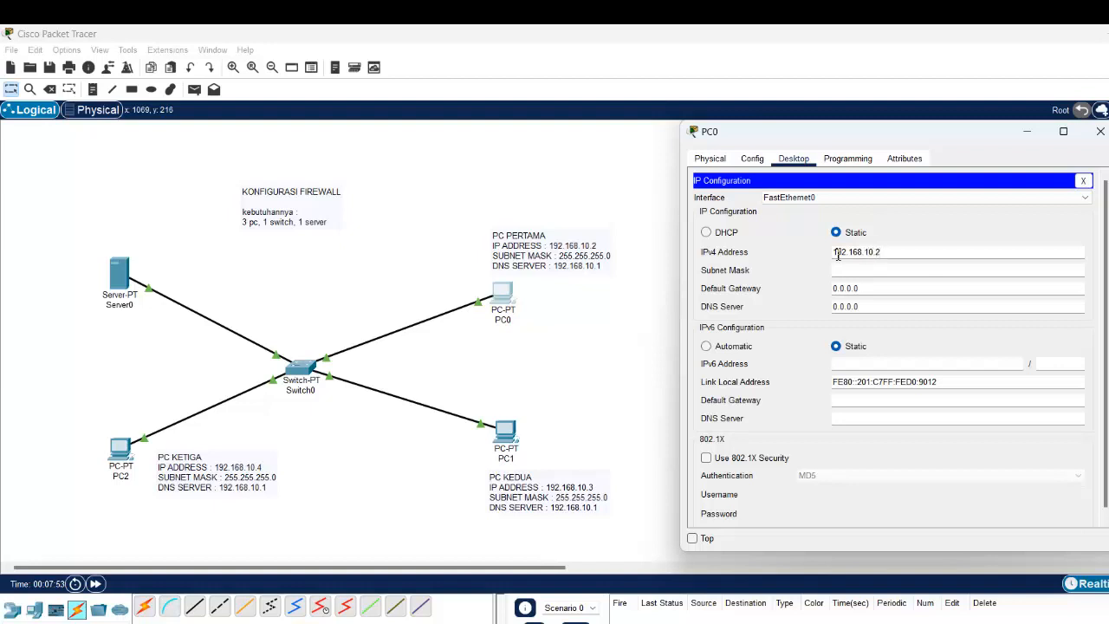
drag(906, 258, 798, 251)
key(ctrl+c)
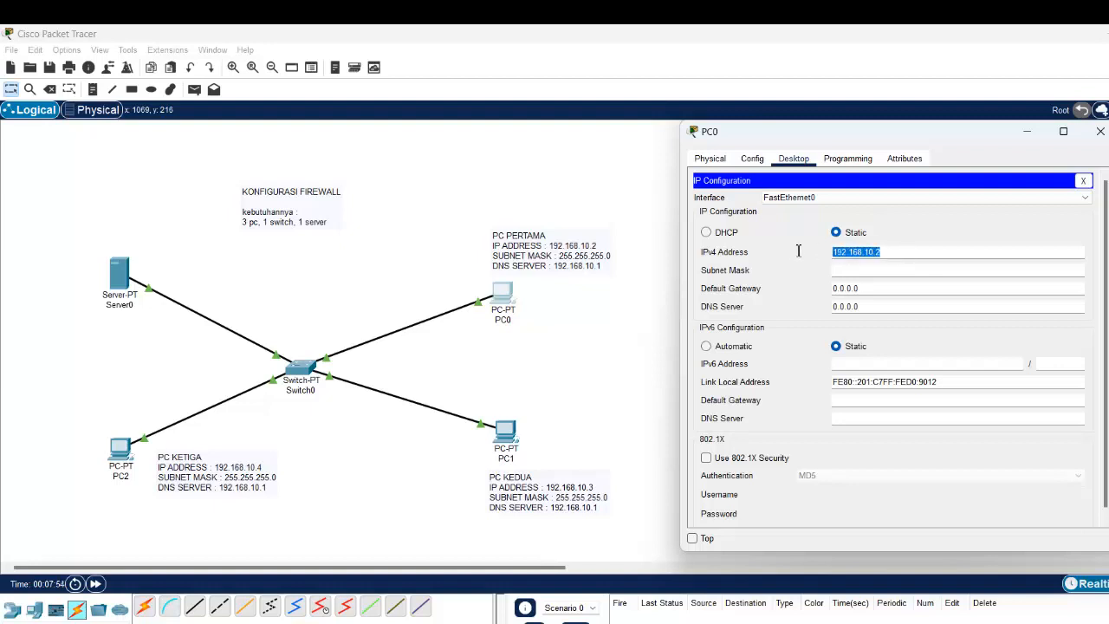
click(860, 272)
key(Tab)
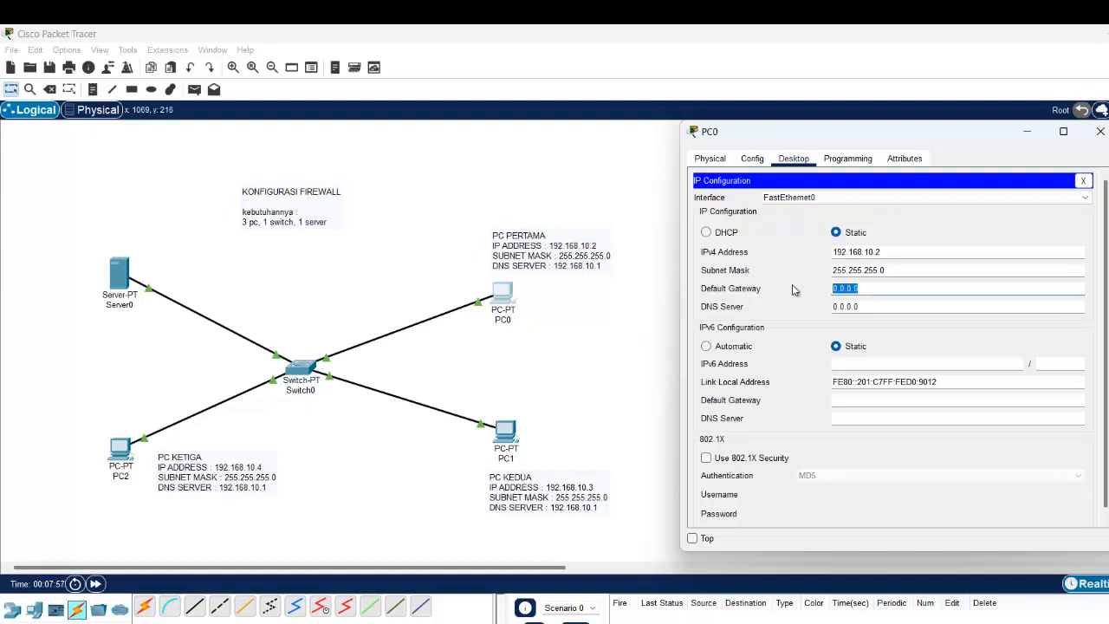
Step: Clear PC0's default gateway so that it is left blank
key(ctrl+v)
key(BackSpace)
key(BackSpace)
key(BackSpace)
key(BackSpace)
key(BackSpace)
key(BackSpace)
key(BackSpace)
key(BackSpace)
key(BackSpace)
key(BackSpace)
key(BackSpace)
key(BackSpace)
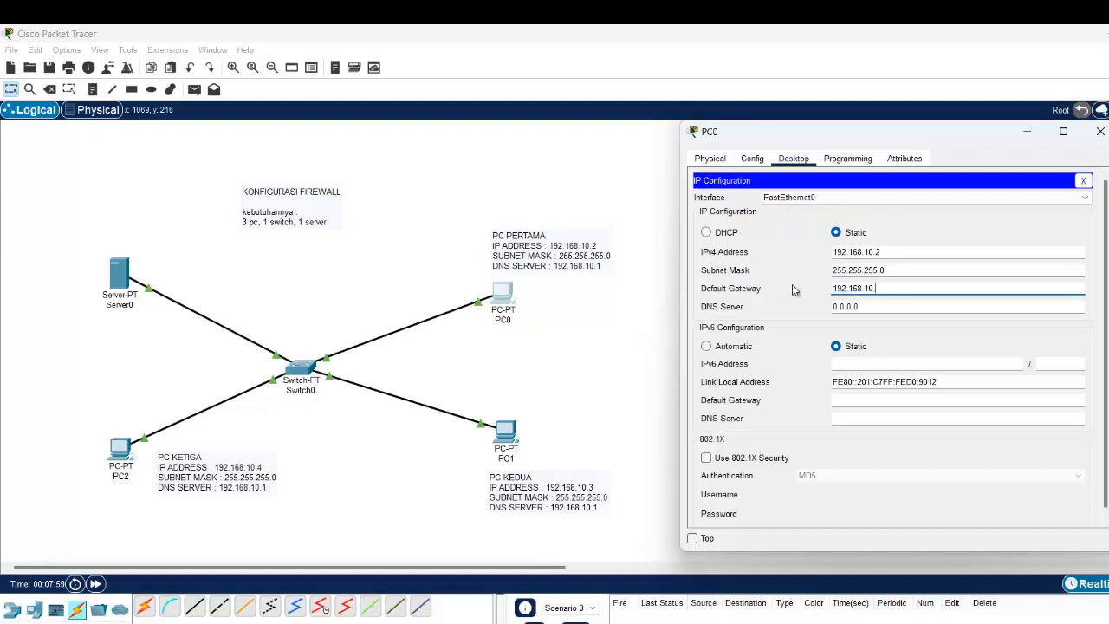
Step: Set PC0's DNS server to 192.168.10.1 and close PC0's settings
key(Tab)
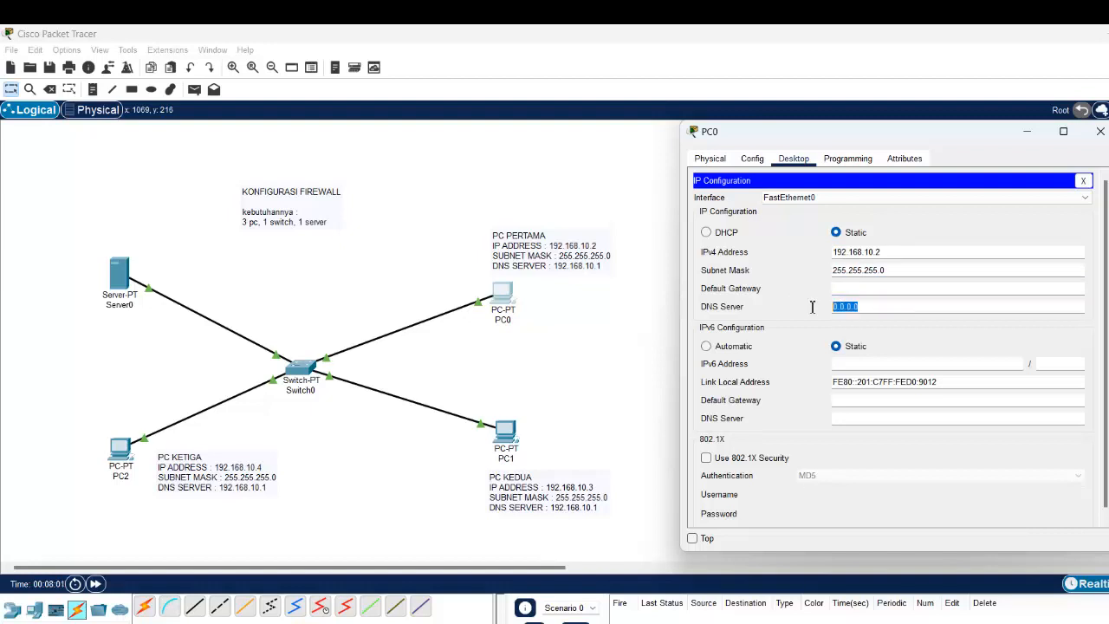
key(ctrl+v)
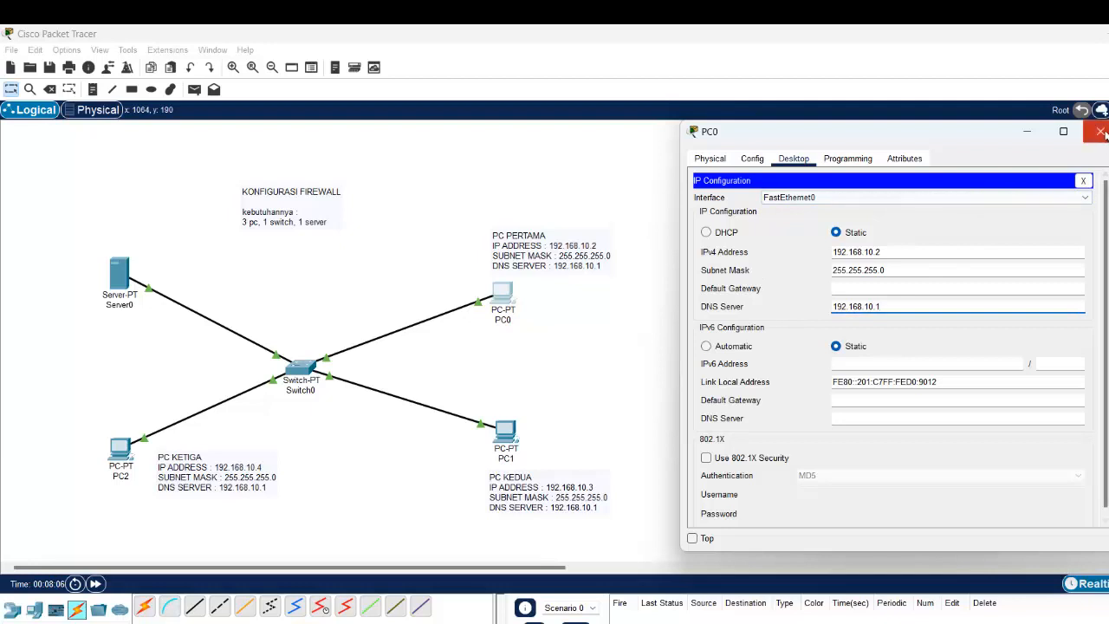
click(1084, 181)
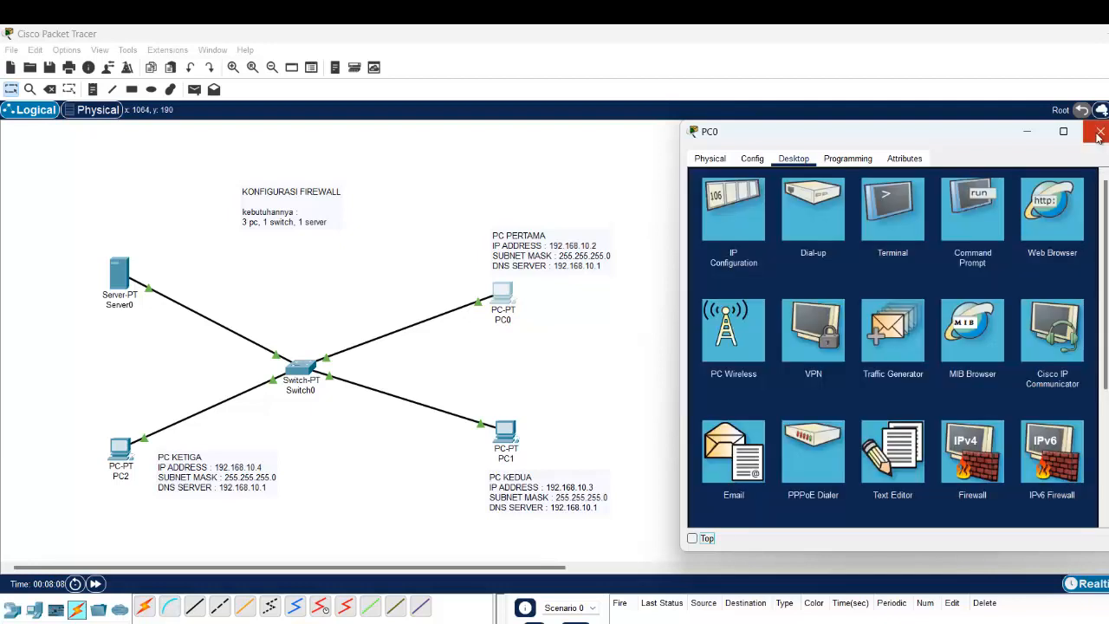
click(1098, 134)
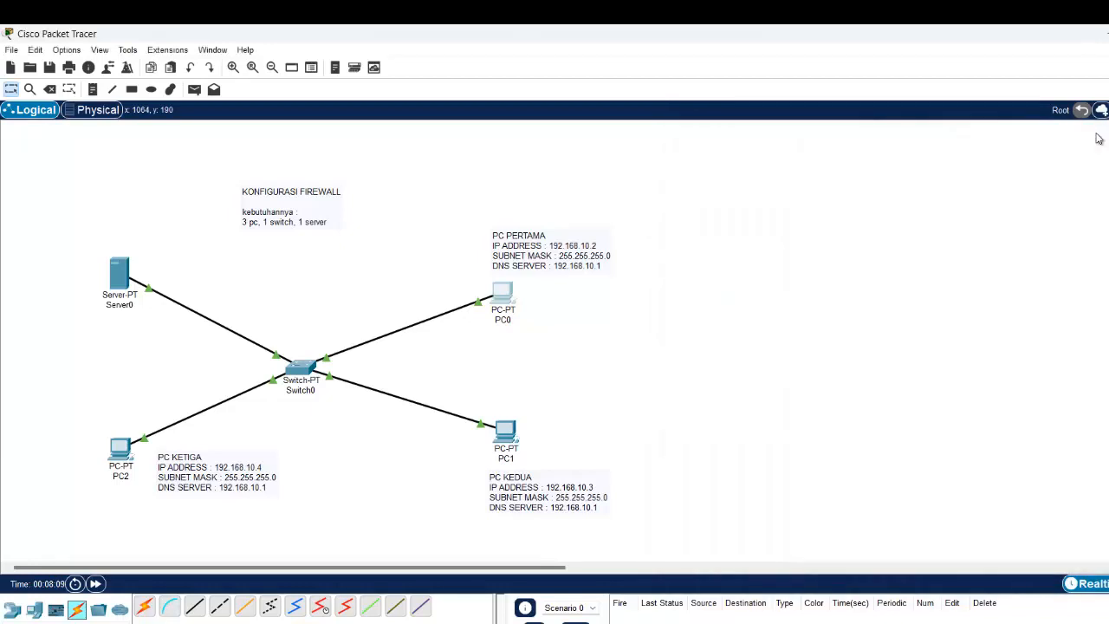
Step: Assign PC1 the static IPv4 address 192.168.10.3 with subnet mask 255.255.255.0
click(504, 443)
drag(604, 131, 893, 129)
click(785, 151)
click(723, 192)
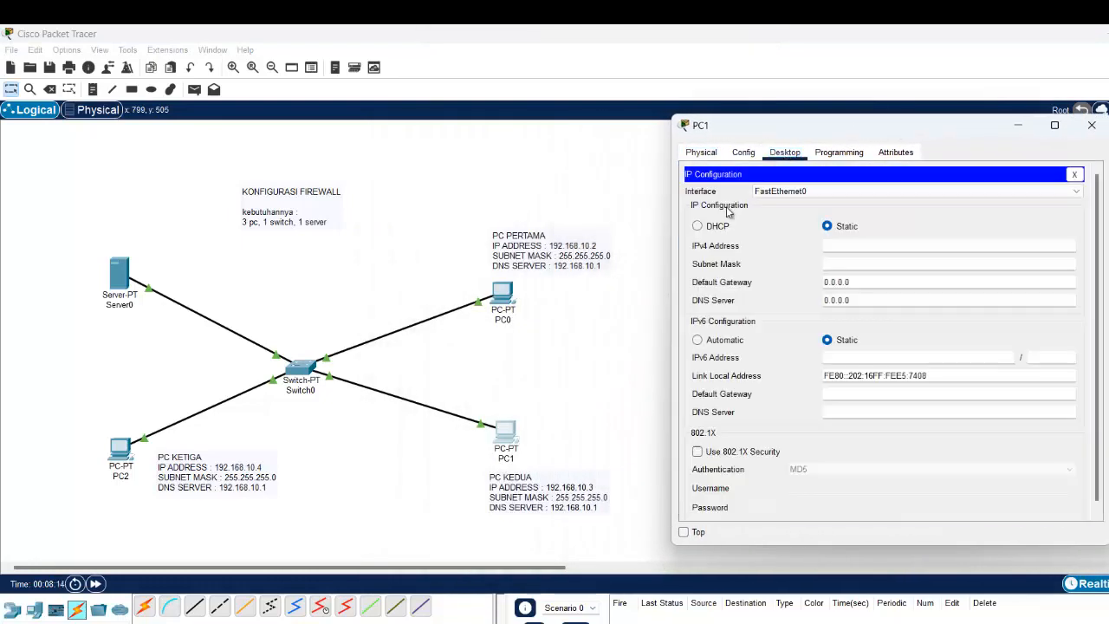
click(855, 247)
text(192.168.10.2)
click(867, 265)
Step: Set PC1's DNS server to 192.168.10.1 and close its IP configuration
drag(879, 301, 740, 300)
text(192.168.10.2)
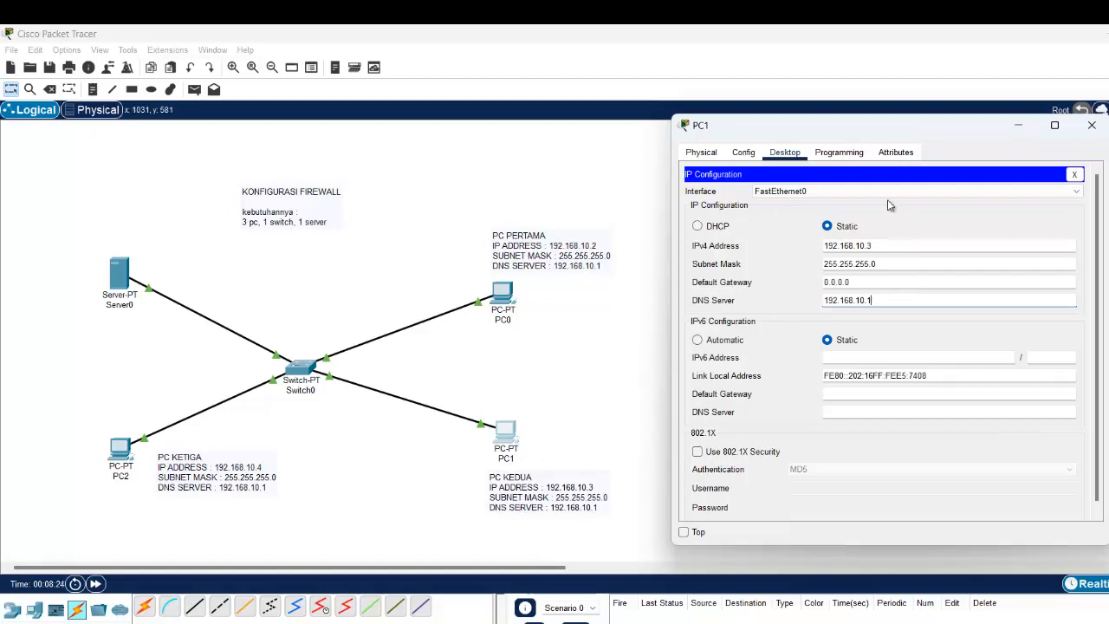
click(1075, 175)
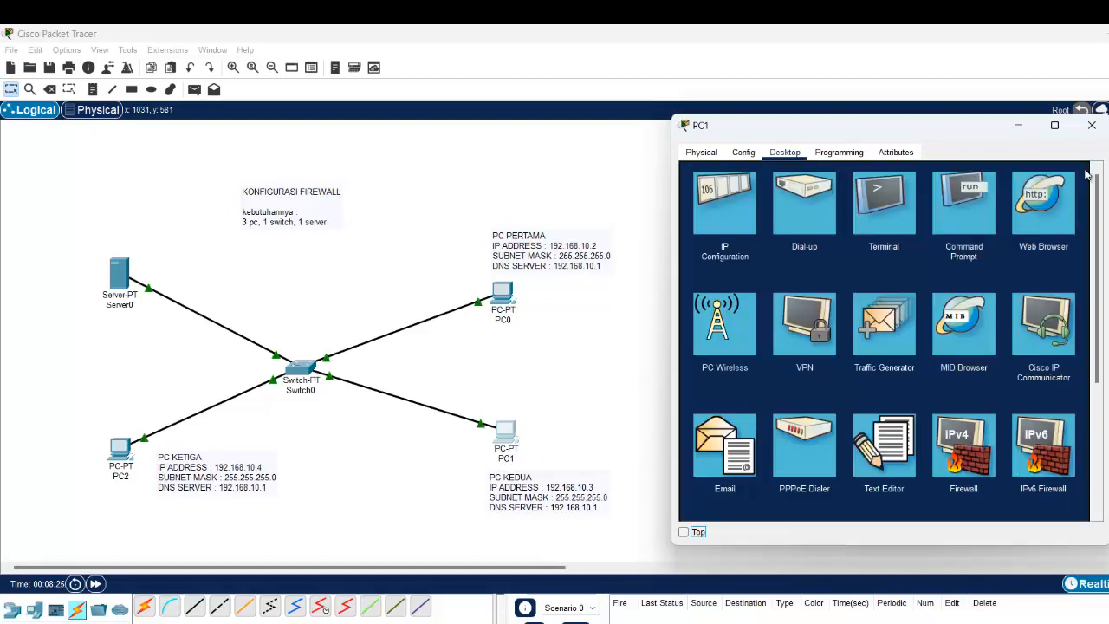
Step: Assign PC2 the static IPv4 address 192.168.10.4 with subnet mask 255.255.255.0
click(1092, 125)
click(122, 451)
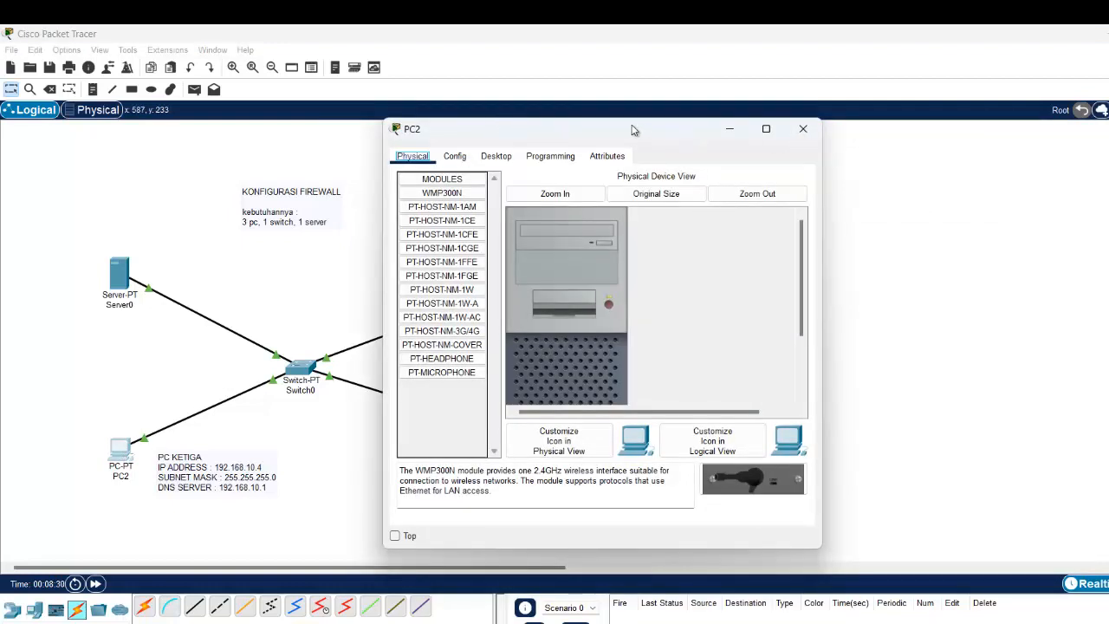
drag(631, 129, 917, 122)
click(780, 155)
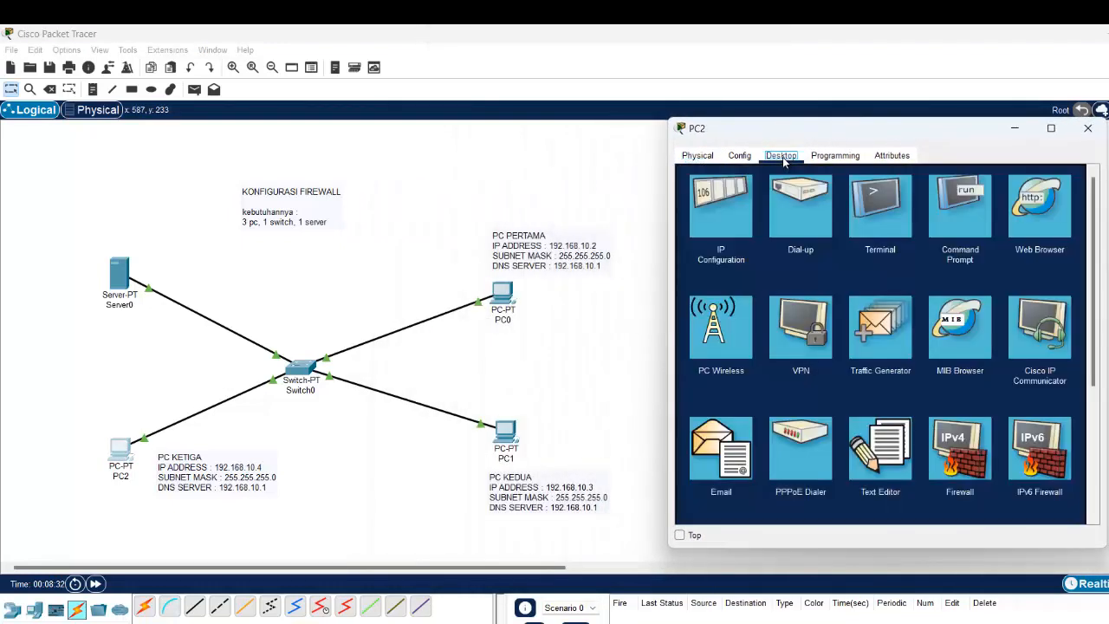
click(703, 209)
click(833, 247)
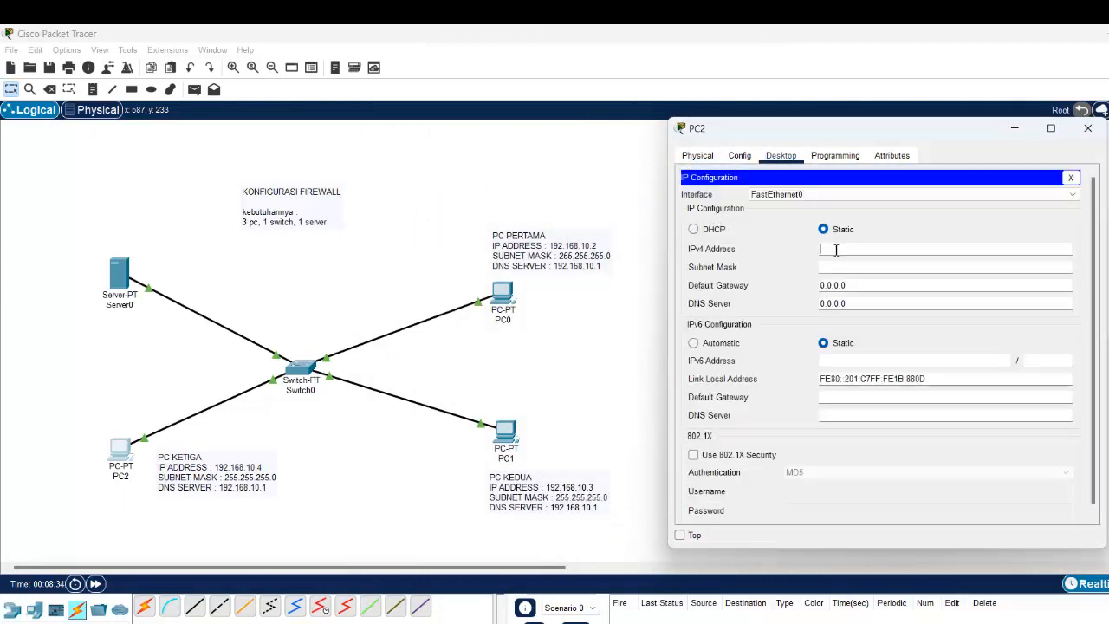
text(192.168.10.2)
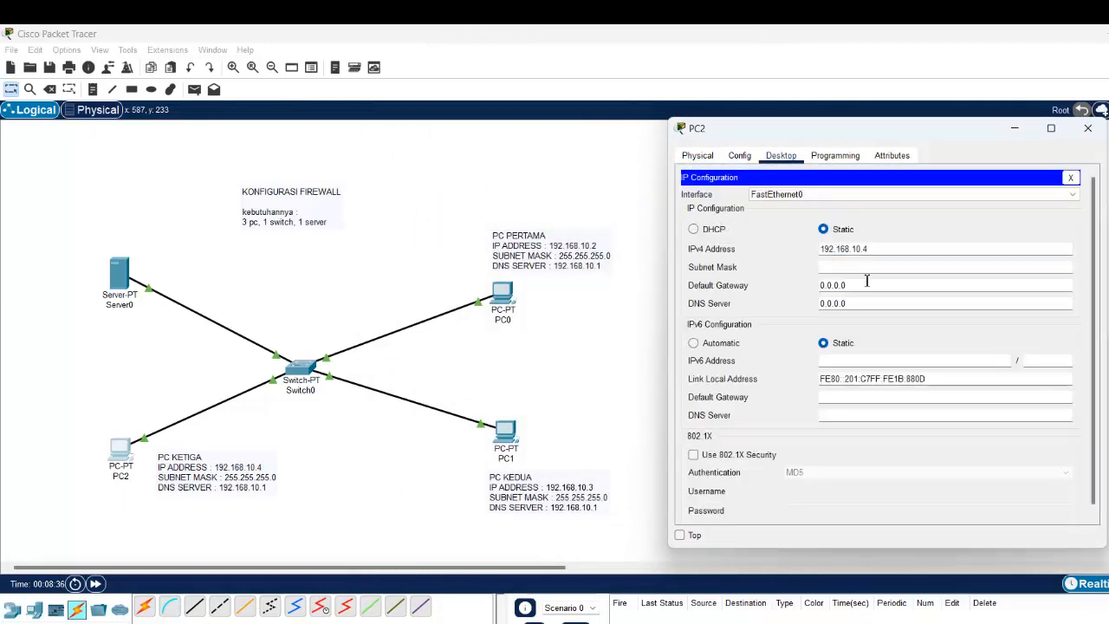
click(875, 268)
Step: Set PC2's DNS server to 192.168.10.1 and close PC2's settings
double_click(872, 285)
drag(872, 285, 723, 271)
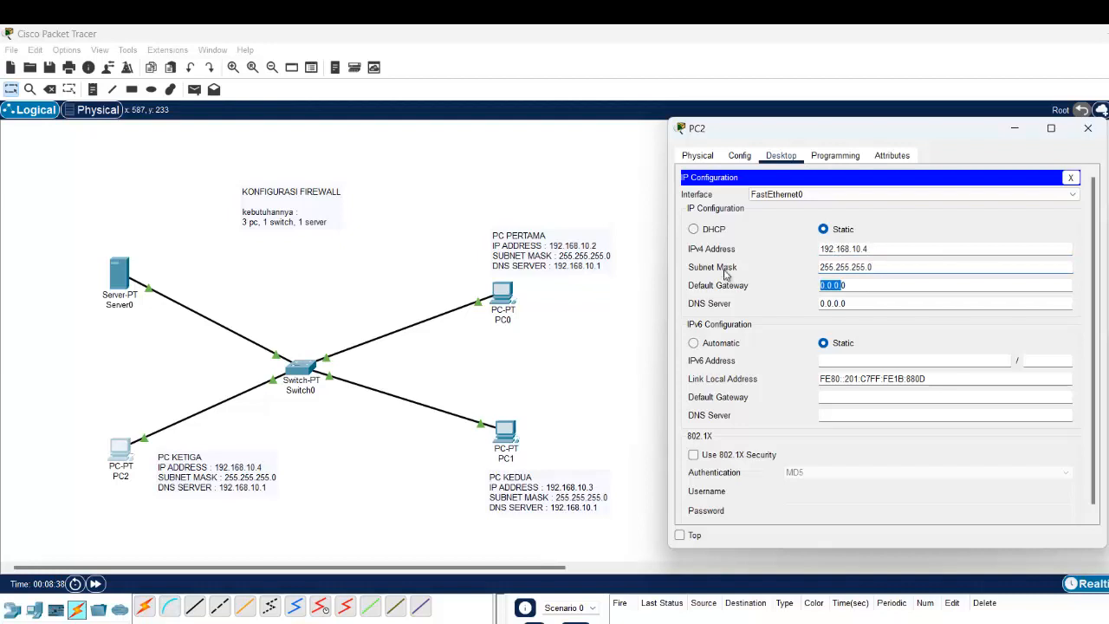
drag(859, 306, 747, 303)
text(192.168.10.2)
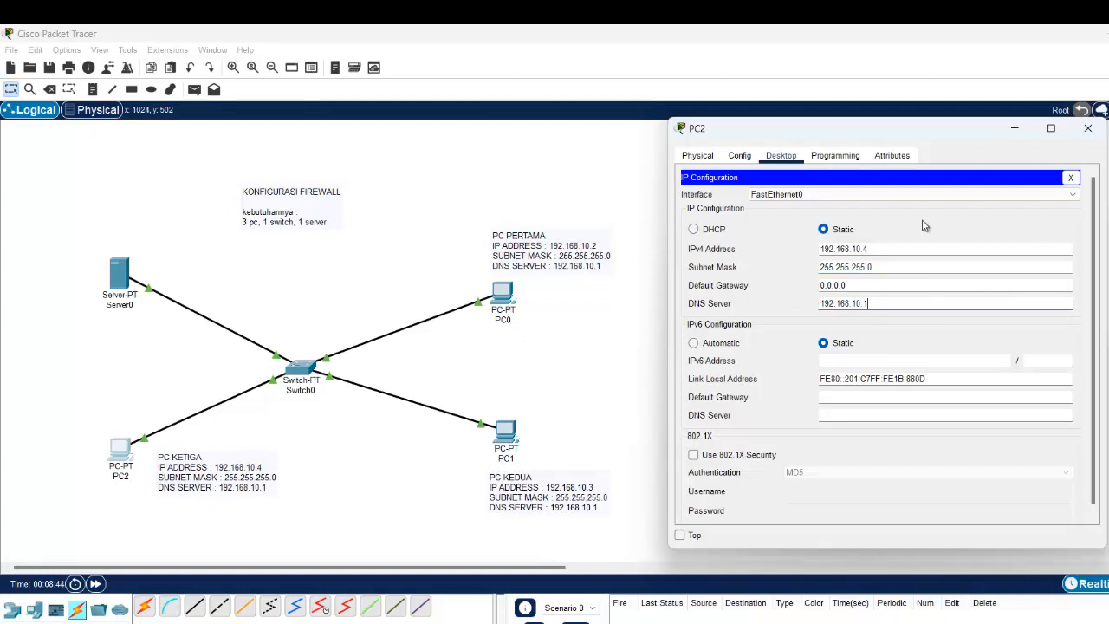
click(1071, 177)
click(1087, 128)
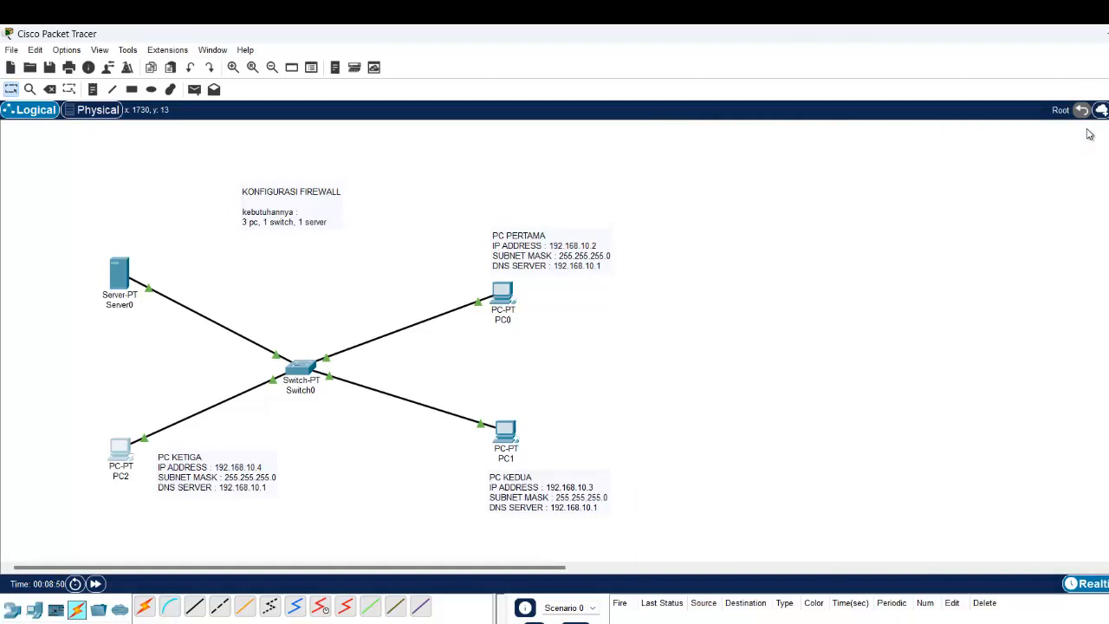
Step: Test server access from PC0 by loading SMKTKJ.COM in its web browser, and close PC0's window
click(503, 295)
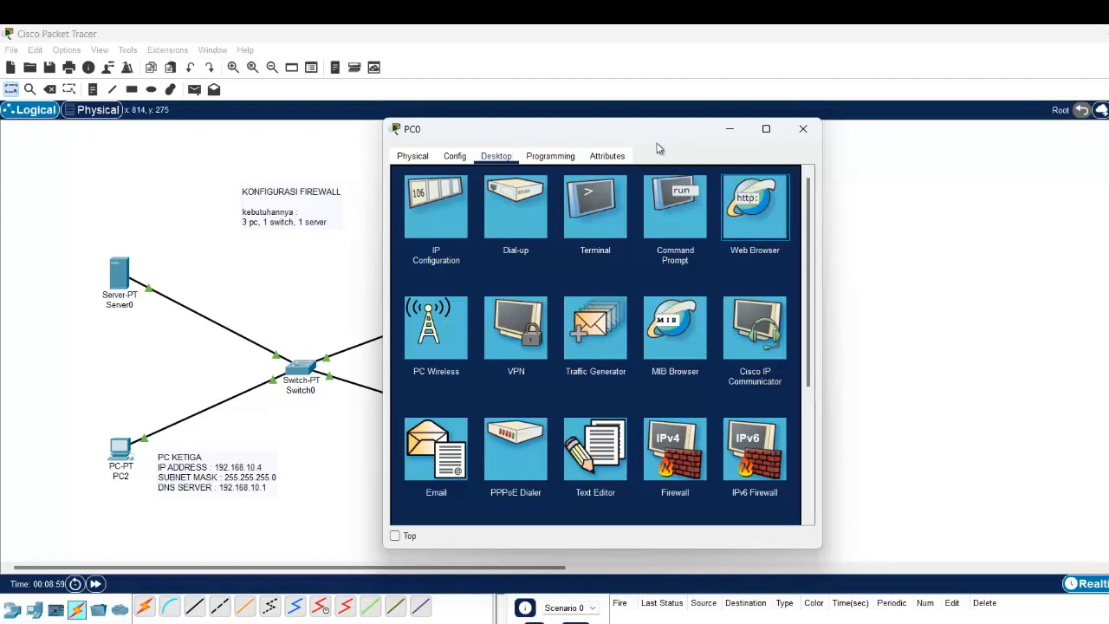
drag(599, 132, 905, 117)
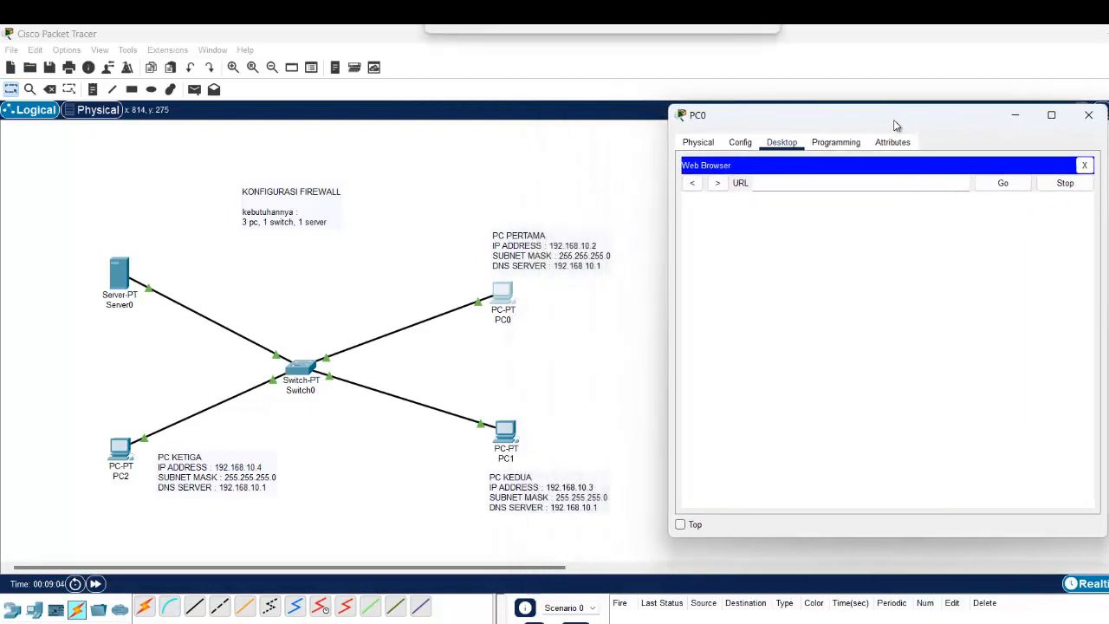
click(1084, 166)
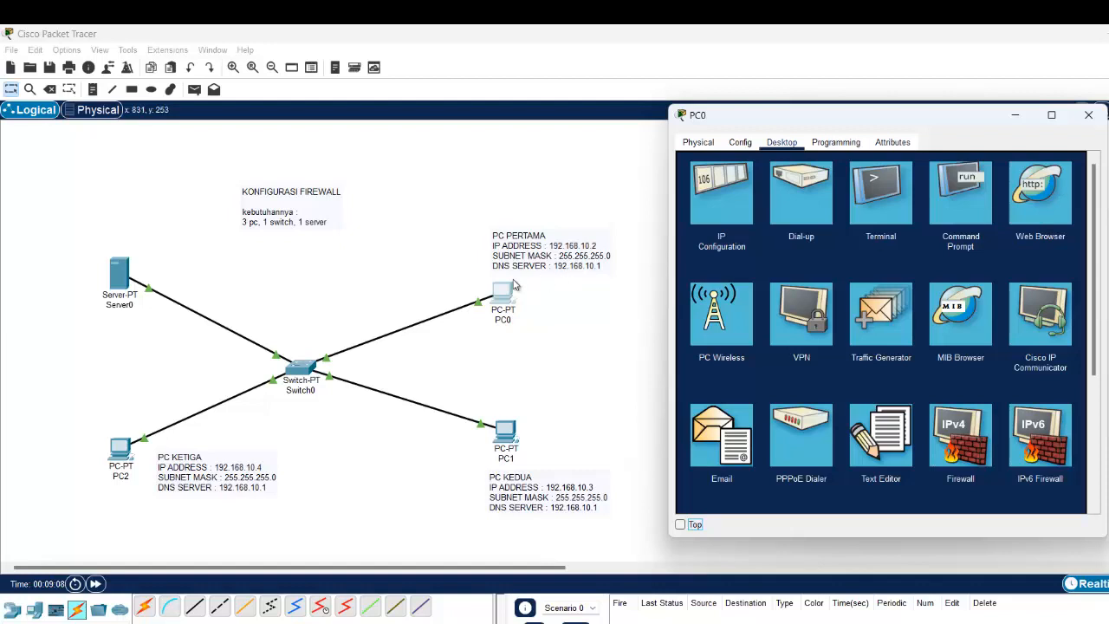
click(1039, 206)
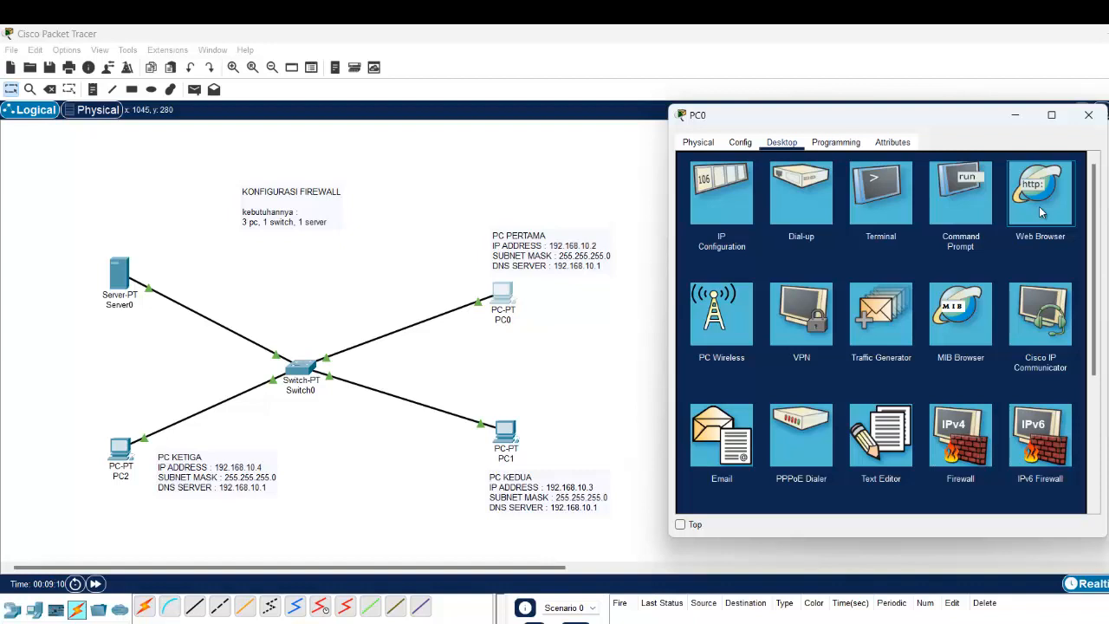
click(1039, 206)
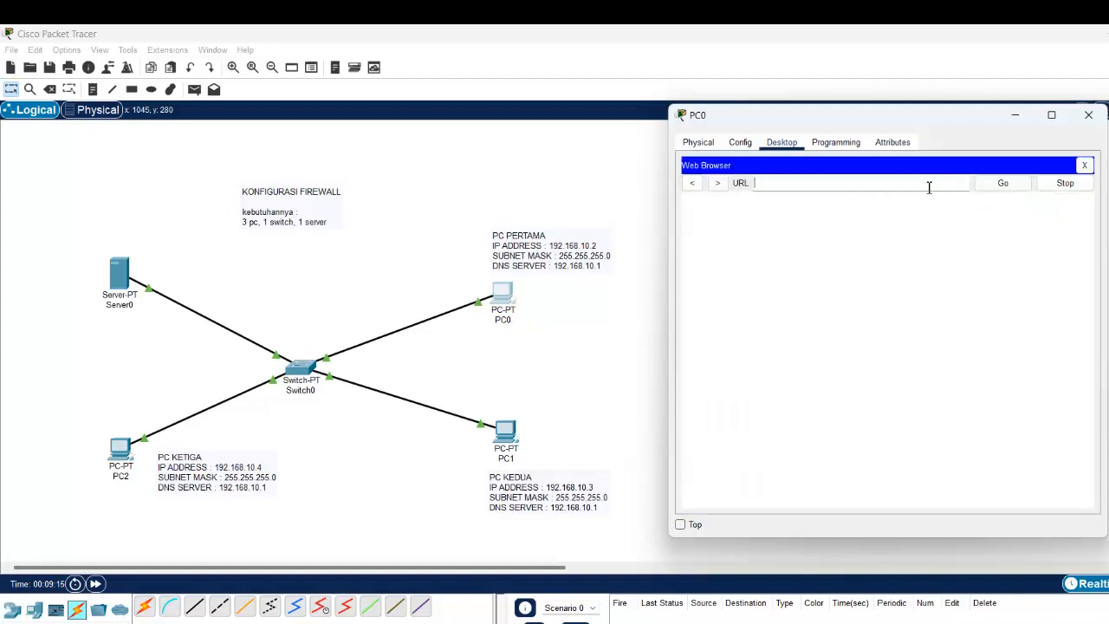
text(SMKTKJ.COM)
key(Return)
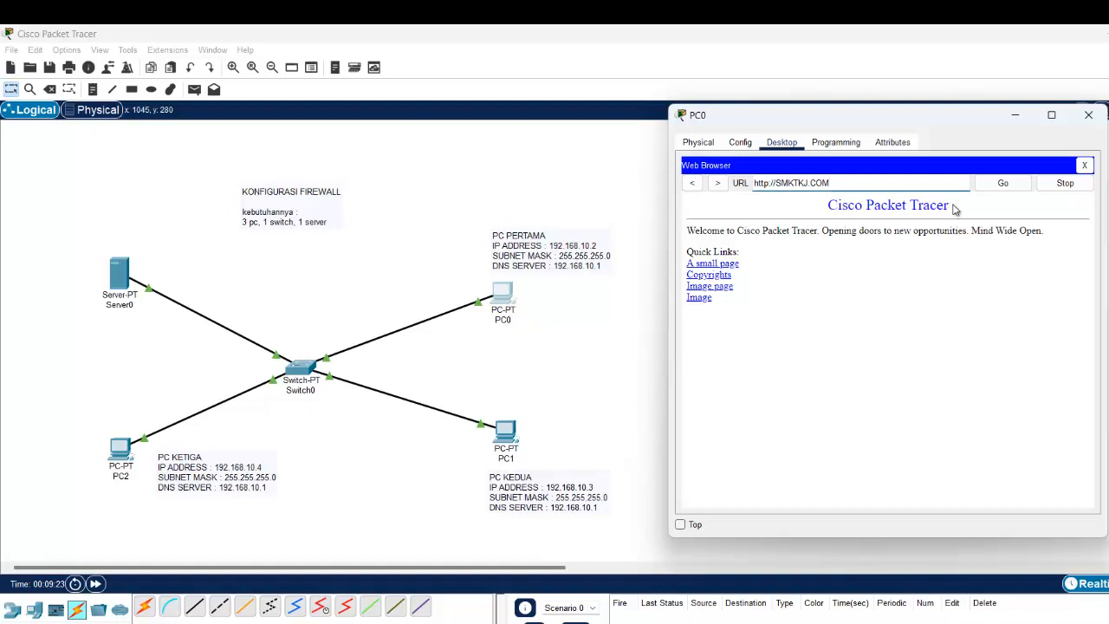
drag(953, 209, 819, 208)
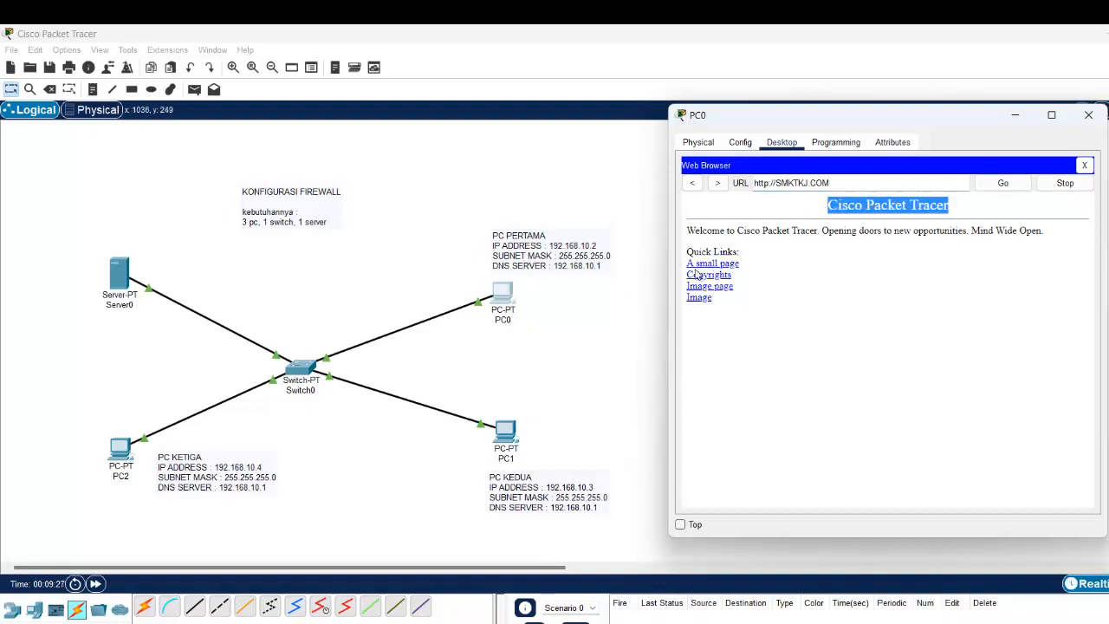
click(940, 276)
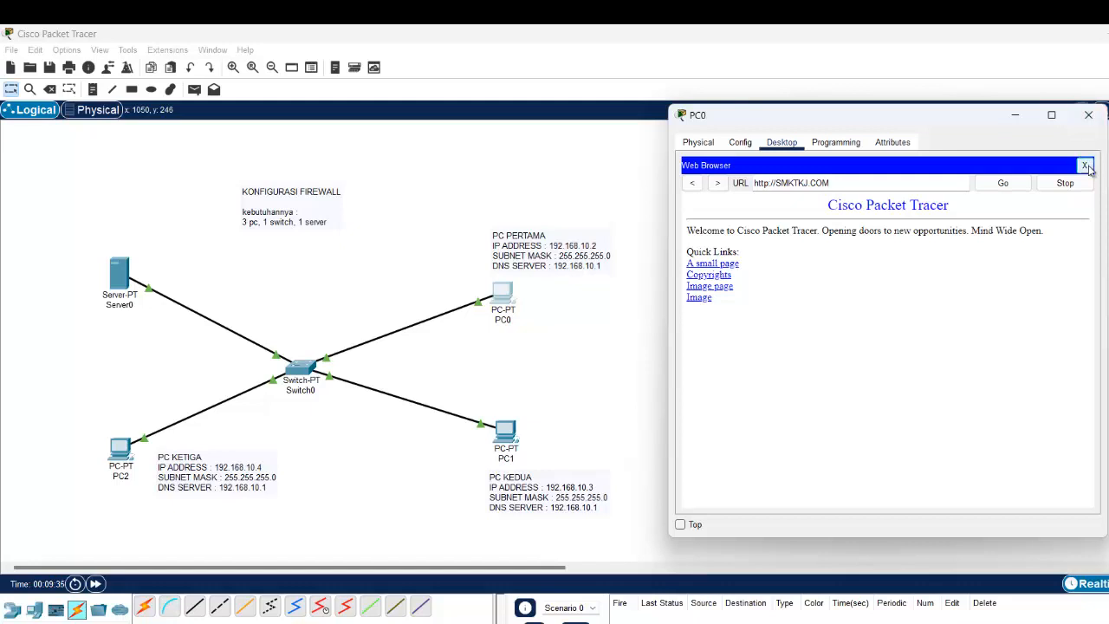
click(1090, 117)
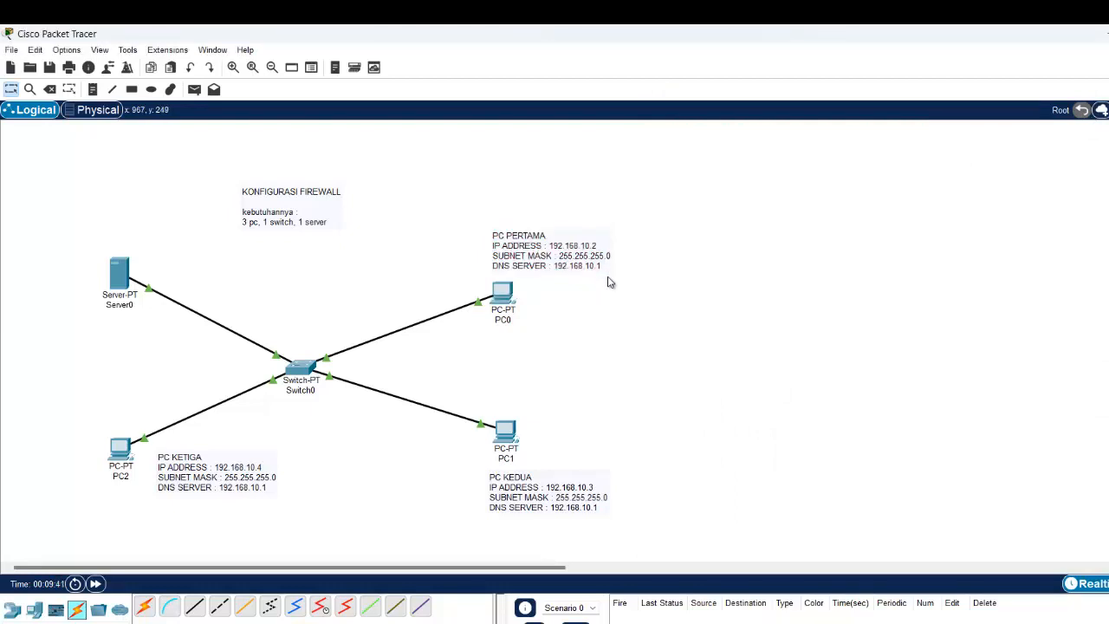
Step: Add a note beside PC0 reading "PC PERTAMA KITA SETTING ALLOW, AGAR DAPAT MENGAKSES DATA DARI SERVER"
key(n)
click(654, 242)
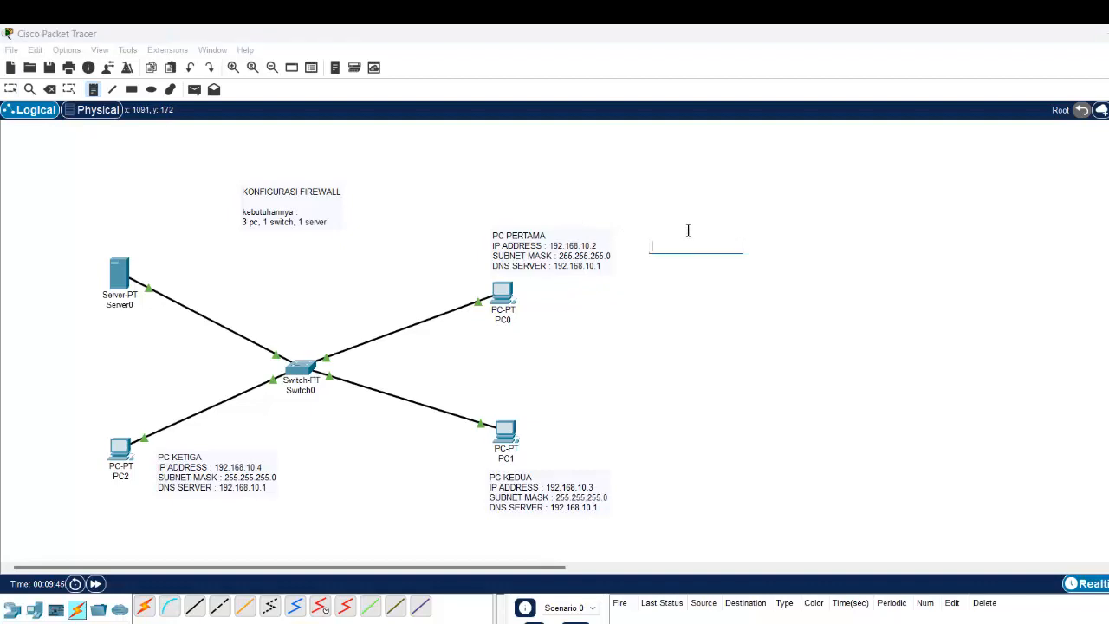
text(p)
text(C PERTAMA)
text( KITA SETTI)
text(NG ALLOW. AGA)
text(R )
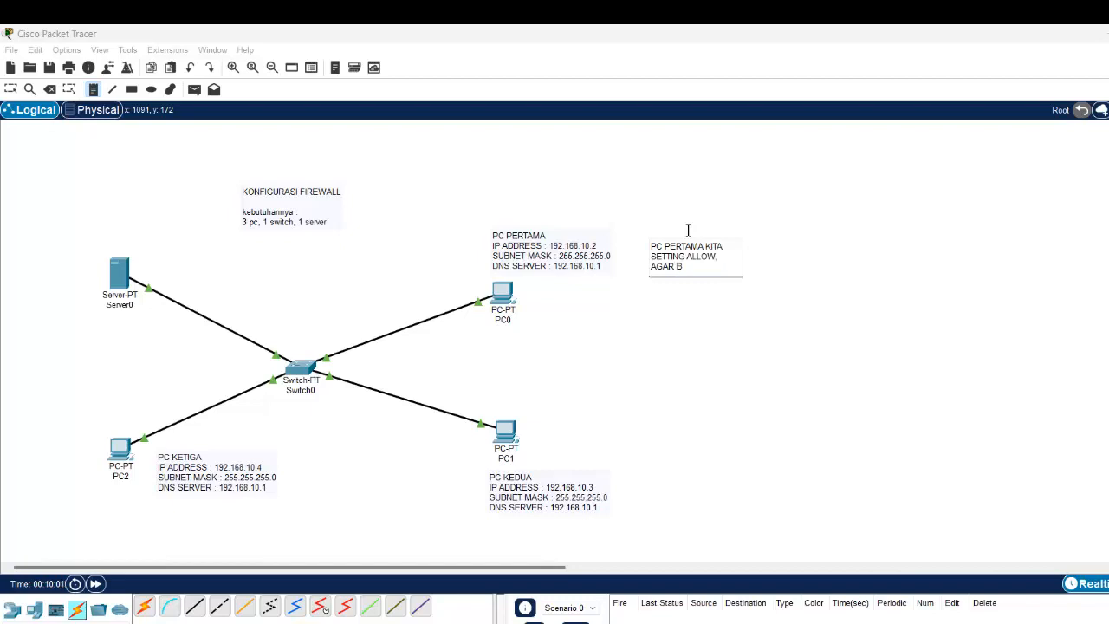
text(DAPAT MENGAKSES)
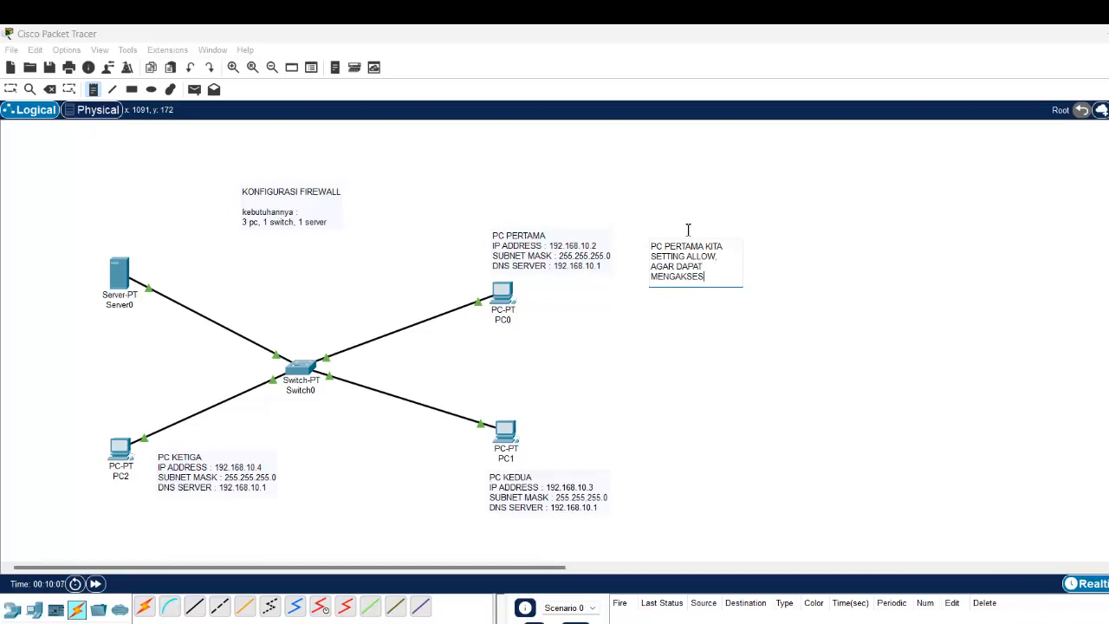
text( DATA DARI SERVER)
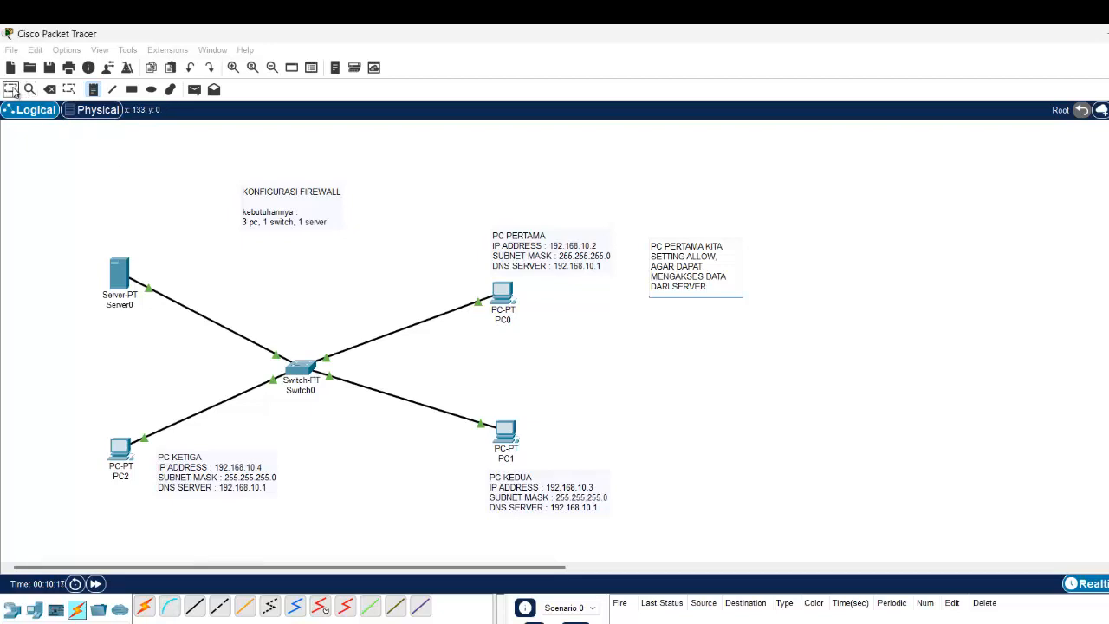
click(11, 90)
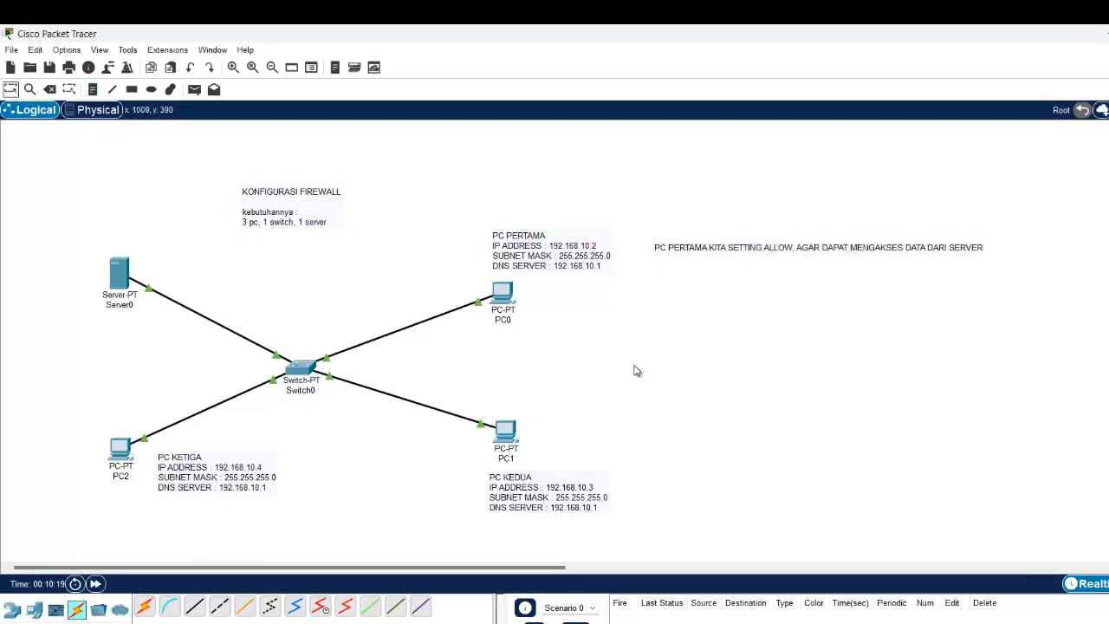
Step: Copy the full text of the "PC PERTAMA KITA SETTING ALLOW" note beside PC0
double_click(685, 252)
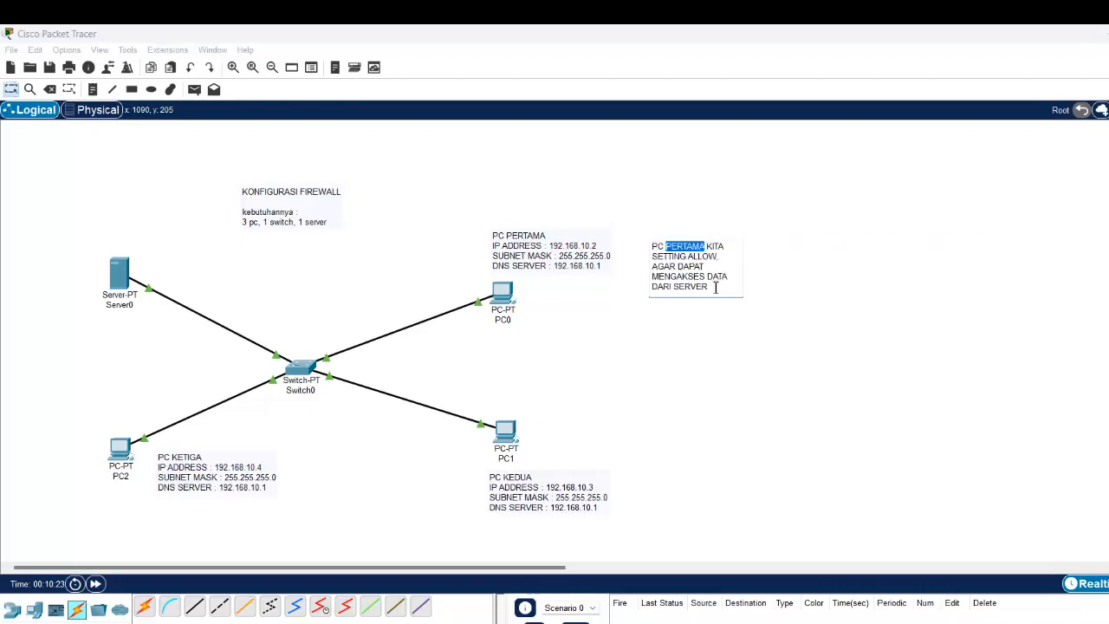
drag(717, 288, 603, 226)
key(ctrl+c)
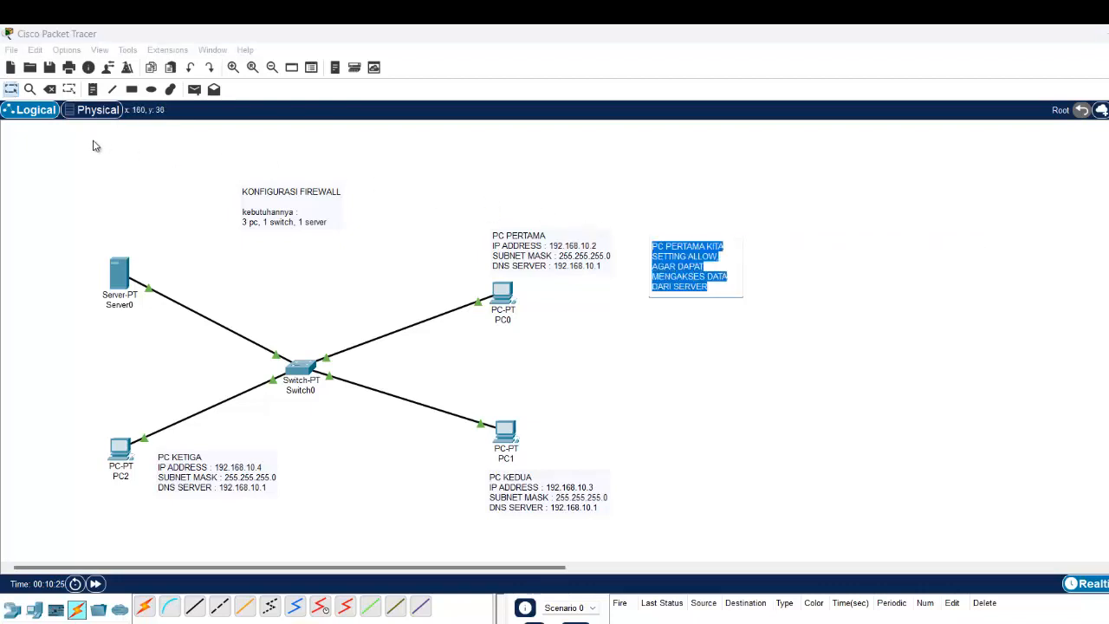
click(53, 176)
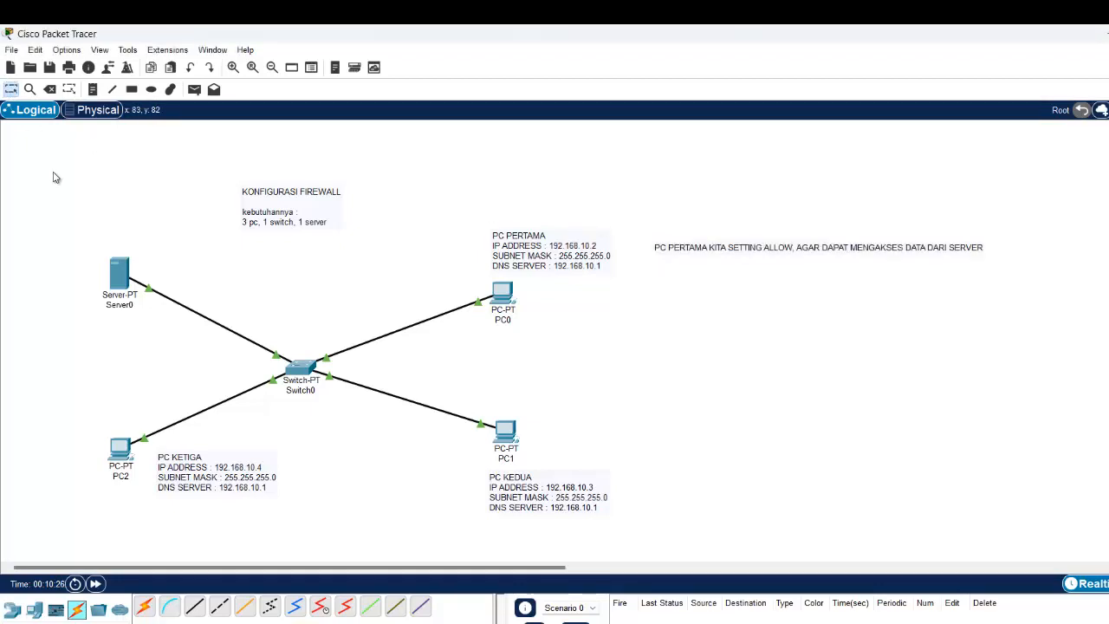
Step: Test server access from PC1 by loading SMKTKJ.COM in its web browser, and close PC1's window
click(507, 429)
drag(646, 132, 924, 153)
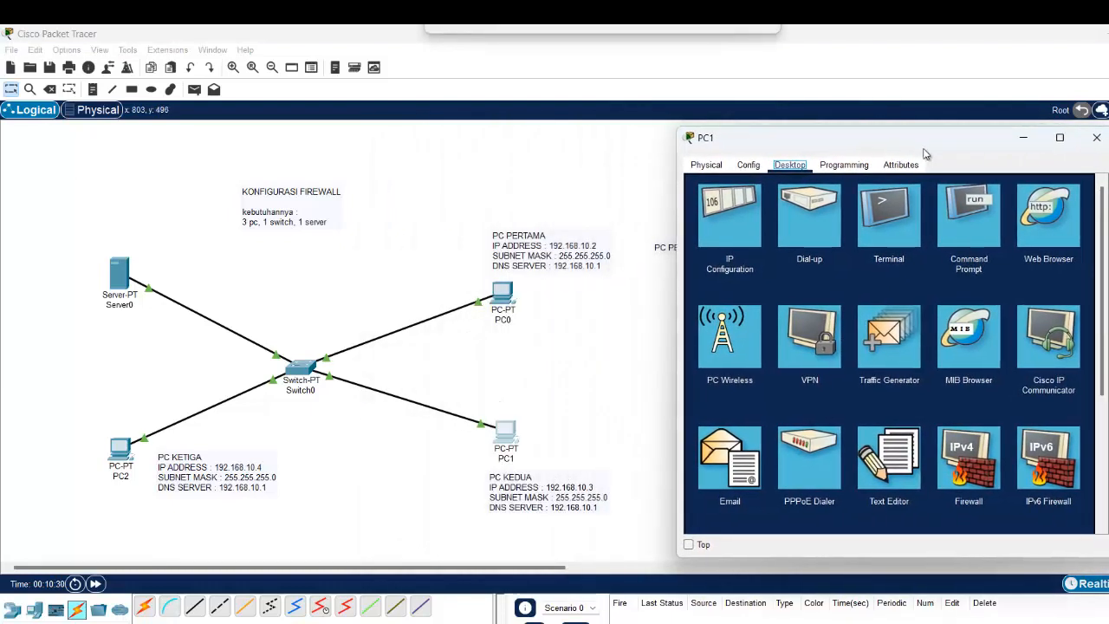
click(1051, 210)
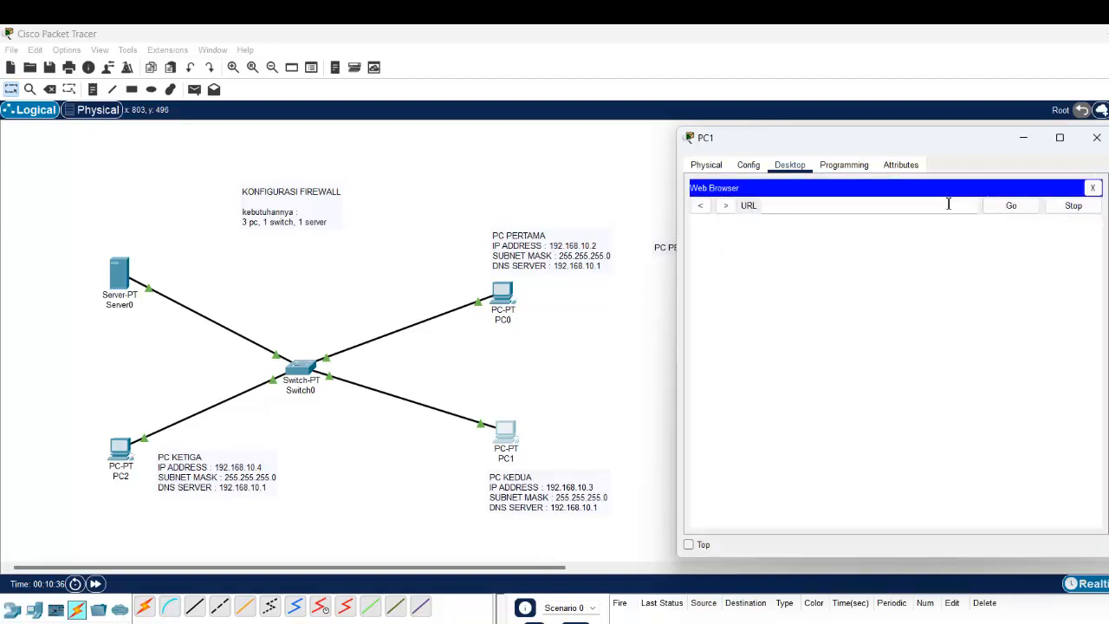
text(SMKTKJ.COM)
key(Return)
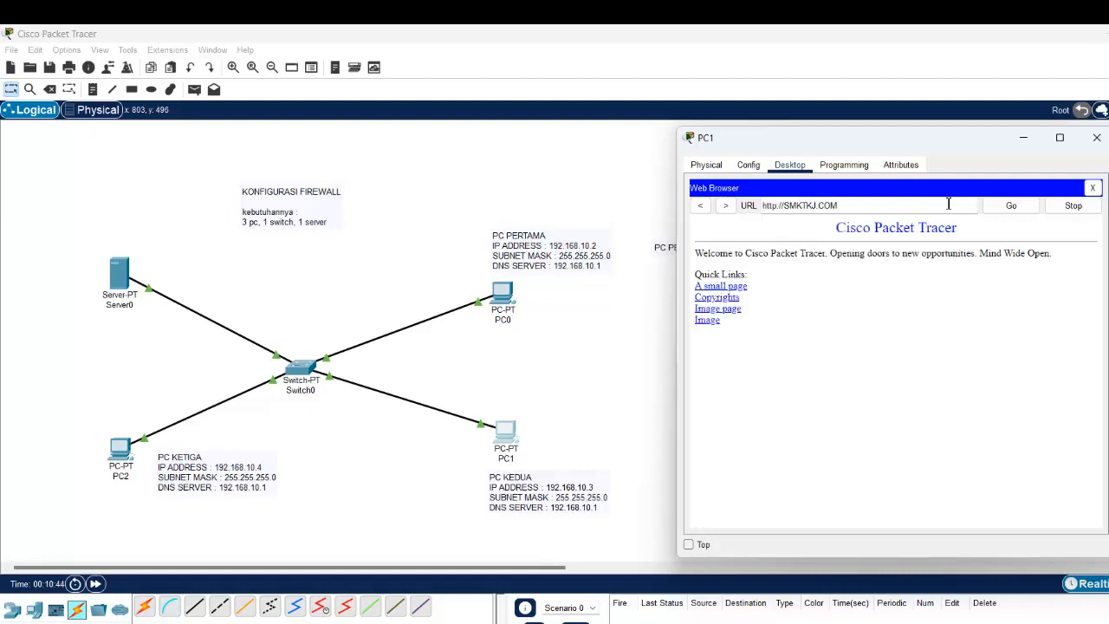
drag(967, 228, 814, 231)
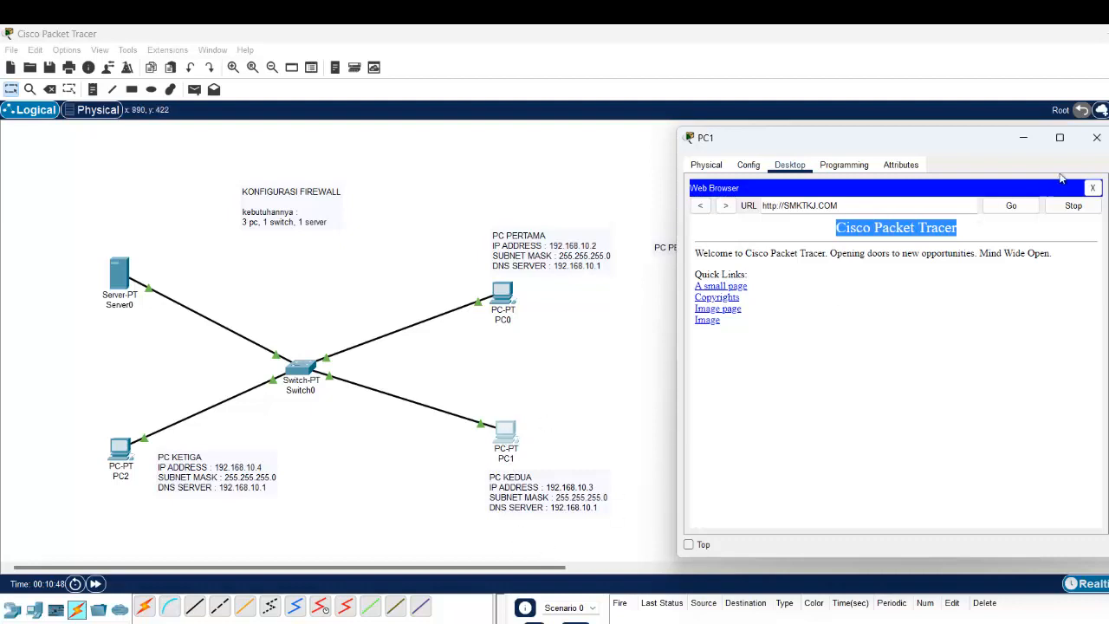
click(1092, 188)
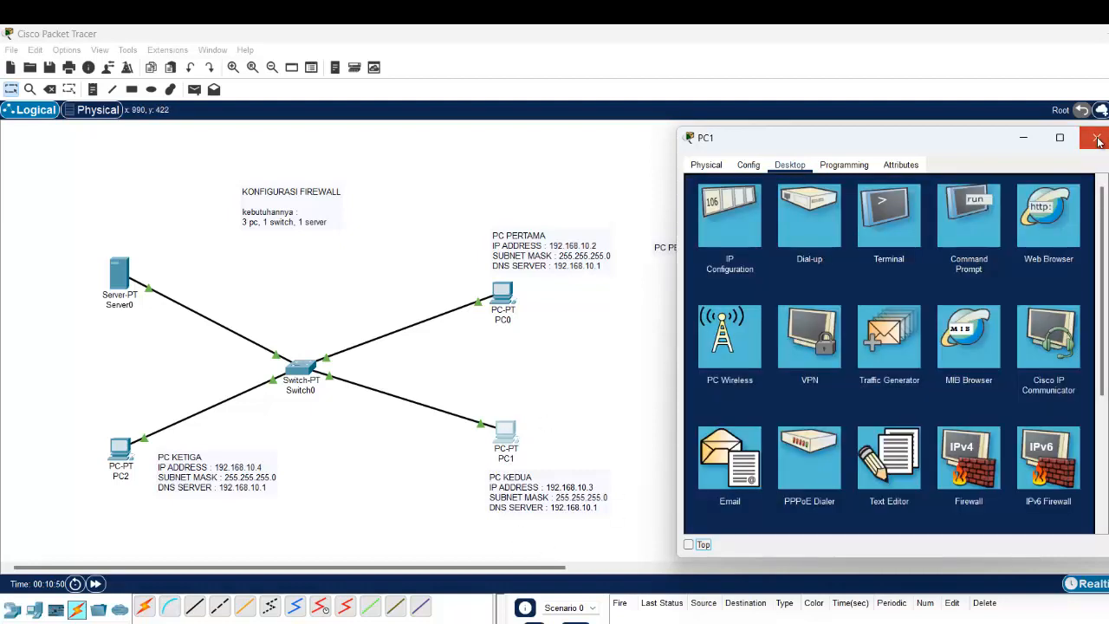
click(1096, 137)
Step: Add a note beside PC1 from the copied text, reworded to "PC KEDUA KITA SETTING ALLOW, AGAR DAPAT MENGAKSES DATA DARI SERVER"
key(n)
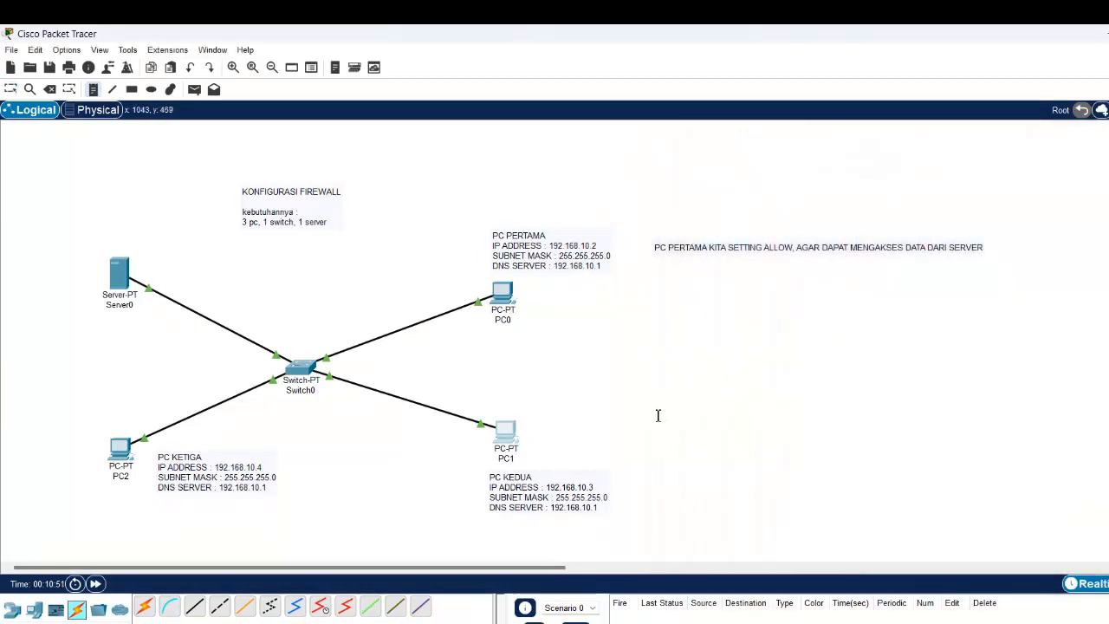
click(654, 410)
key(ctrl+v)
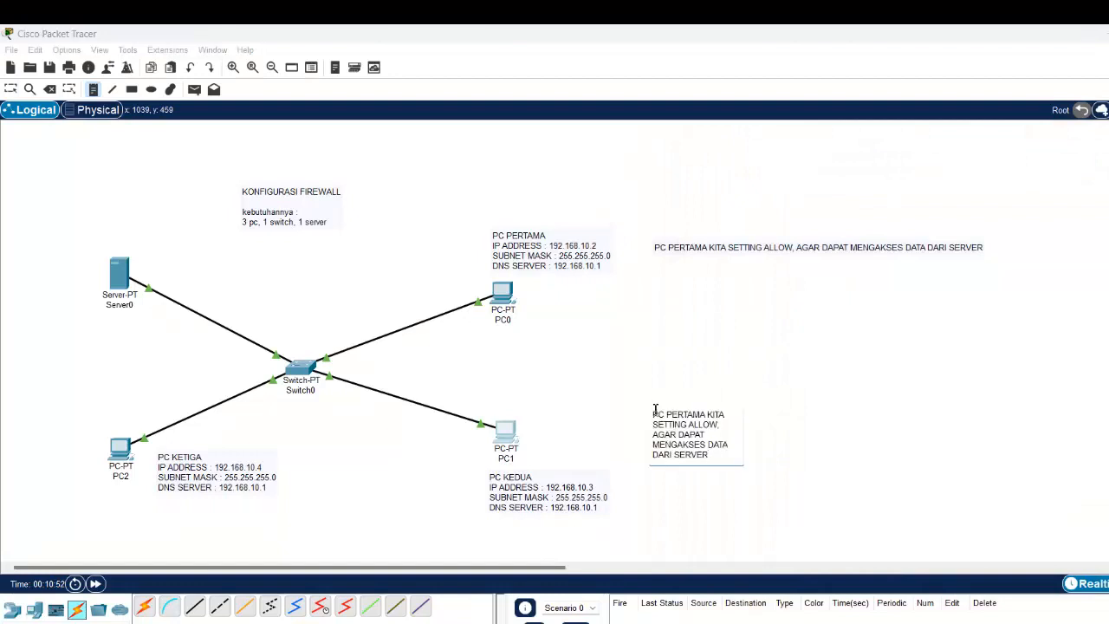
click(706, 416)
key(BackSpace)
key(BackSpace)
key(BackSpace)
key(BackSpace)
key(BackSpace)
key(BackSpace)
key(BackSpace)
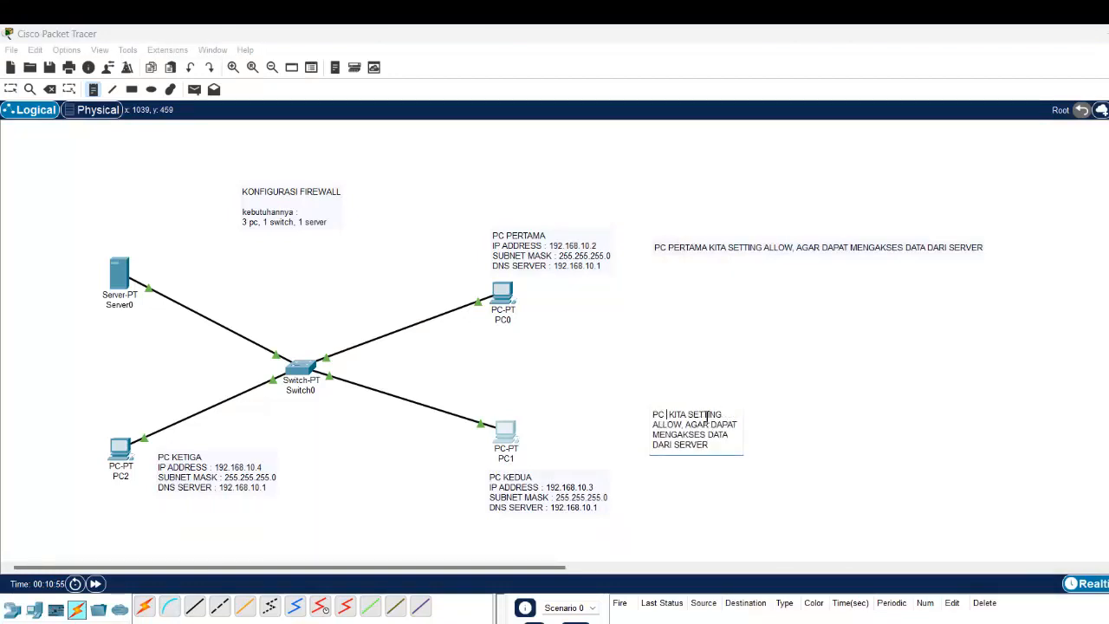
text(KEDUA KITA)
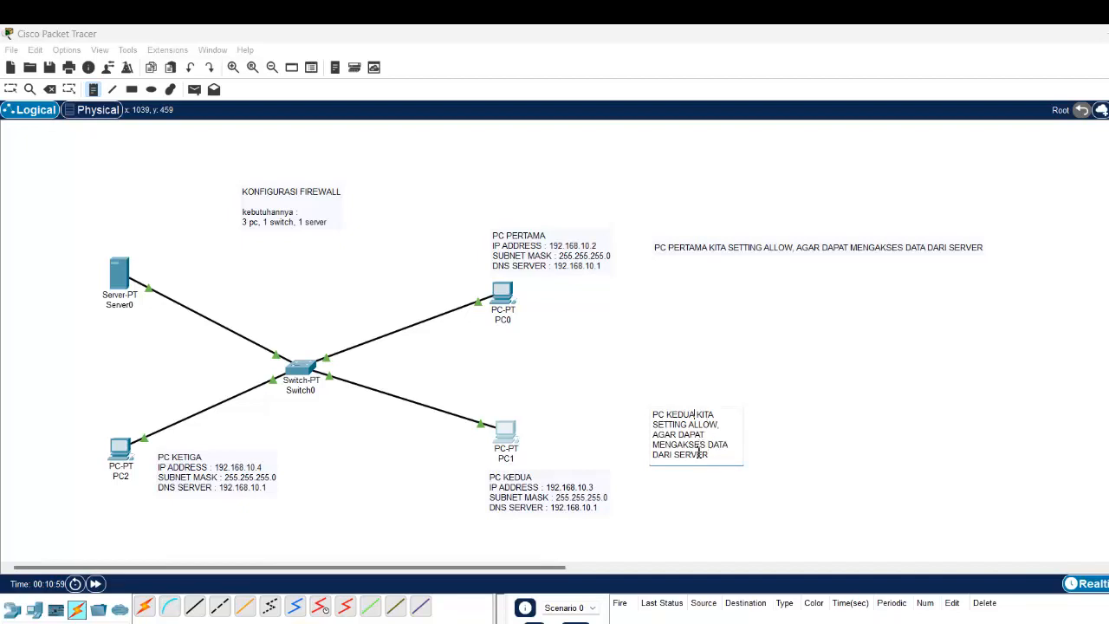
click(11, 89)
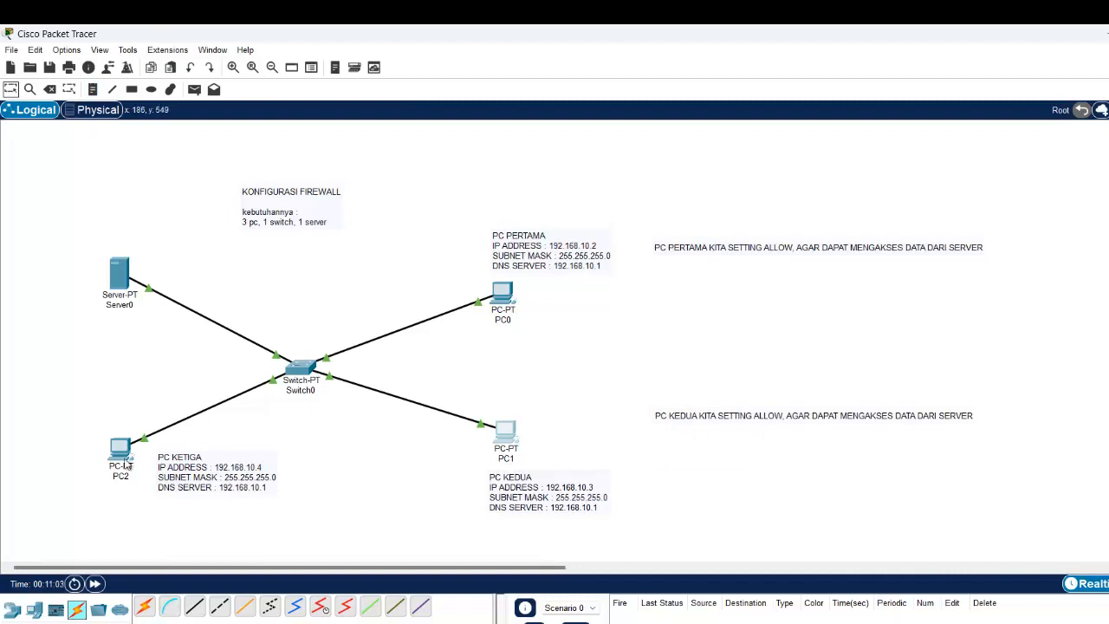
mouse_move(122, 449)
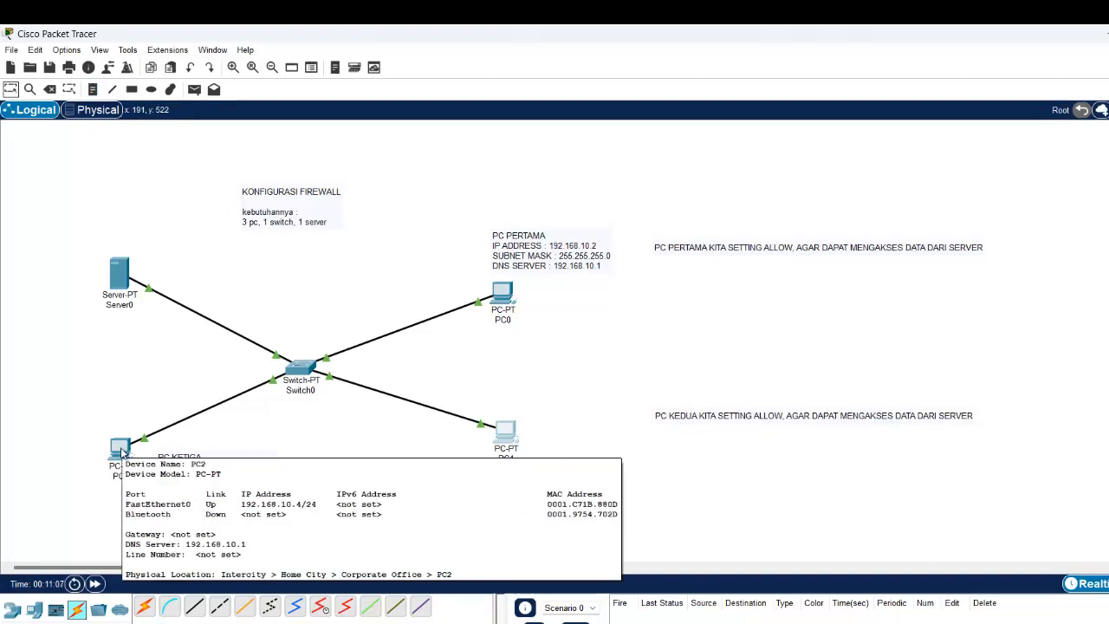
Step: Test server access from PC2 by loading SMKTKJ.COM in its web browser, and check PC2's IP configuration
click(126, 449)
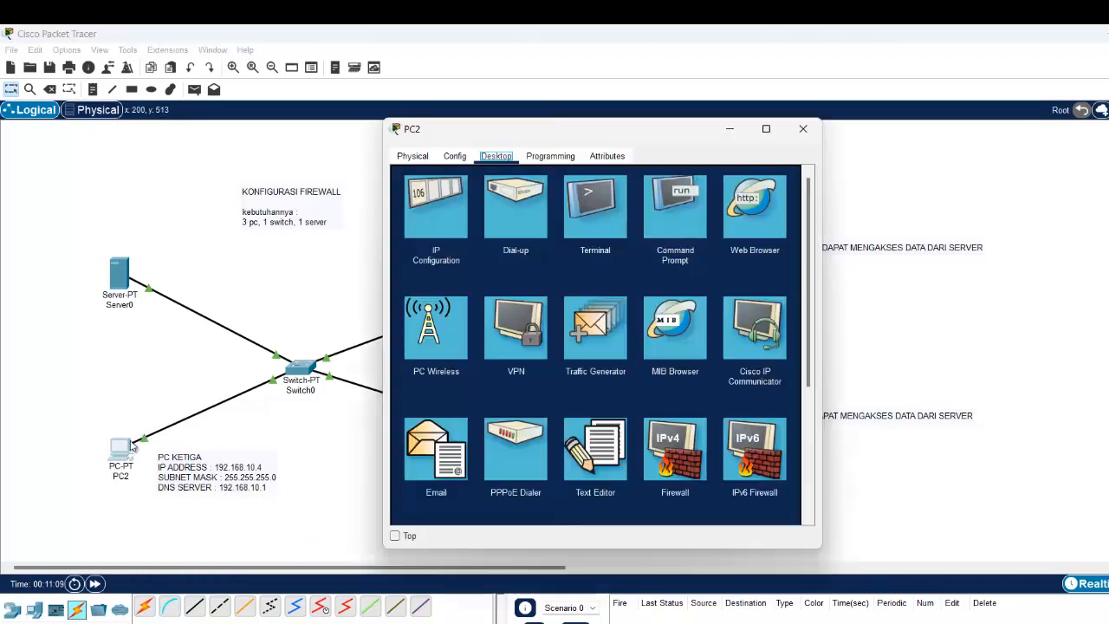
click(751, 206)
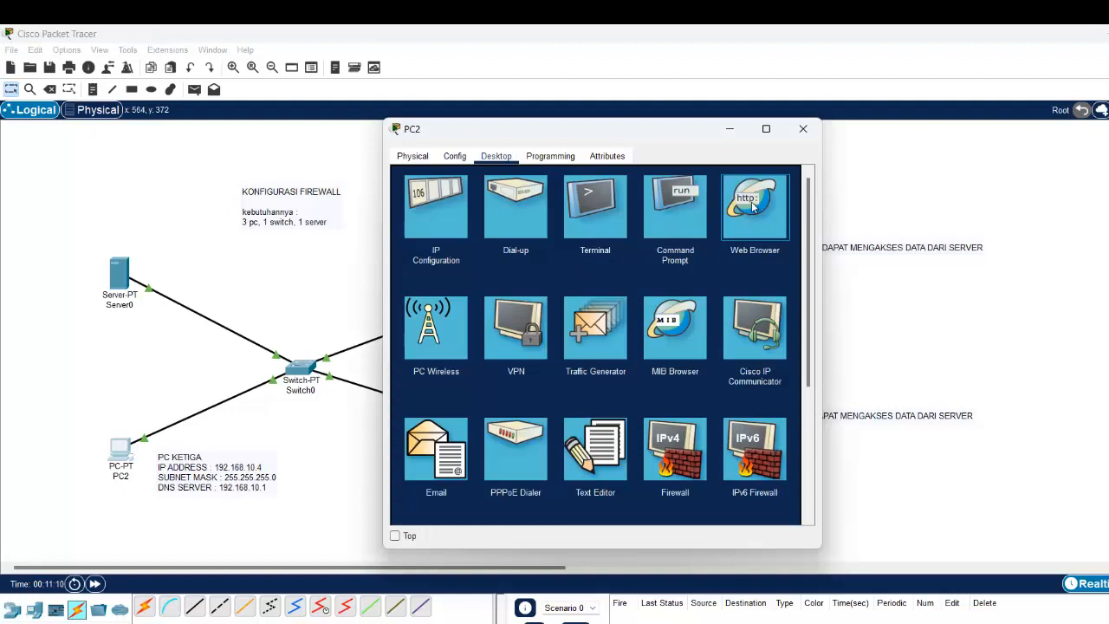
click(752, 205)
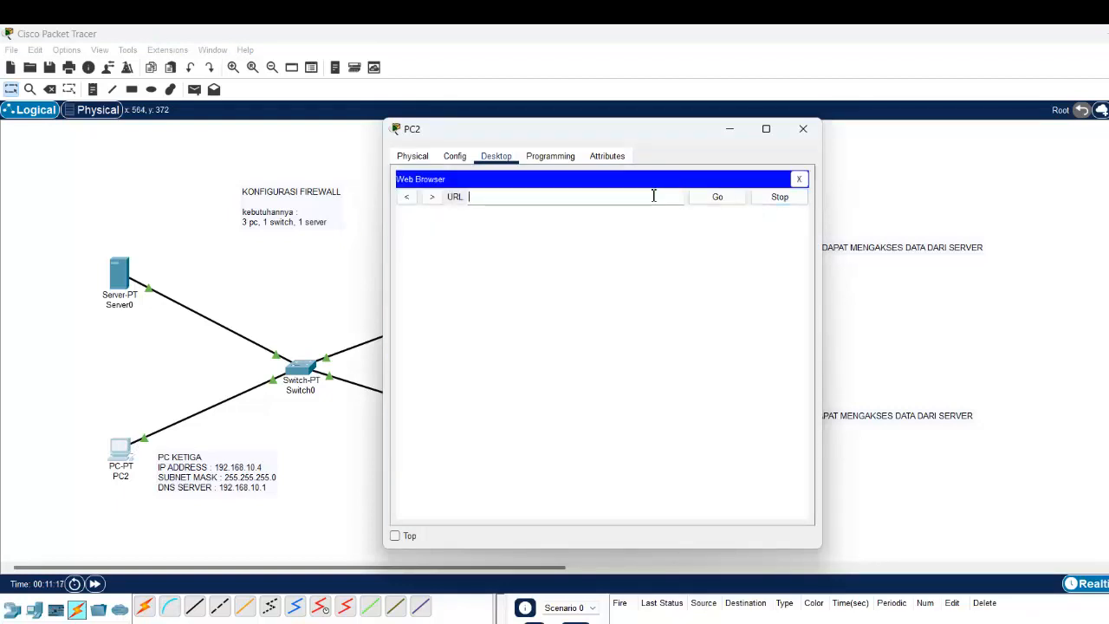
text(SMKTKJ.COM)
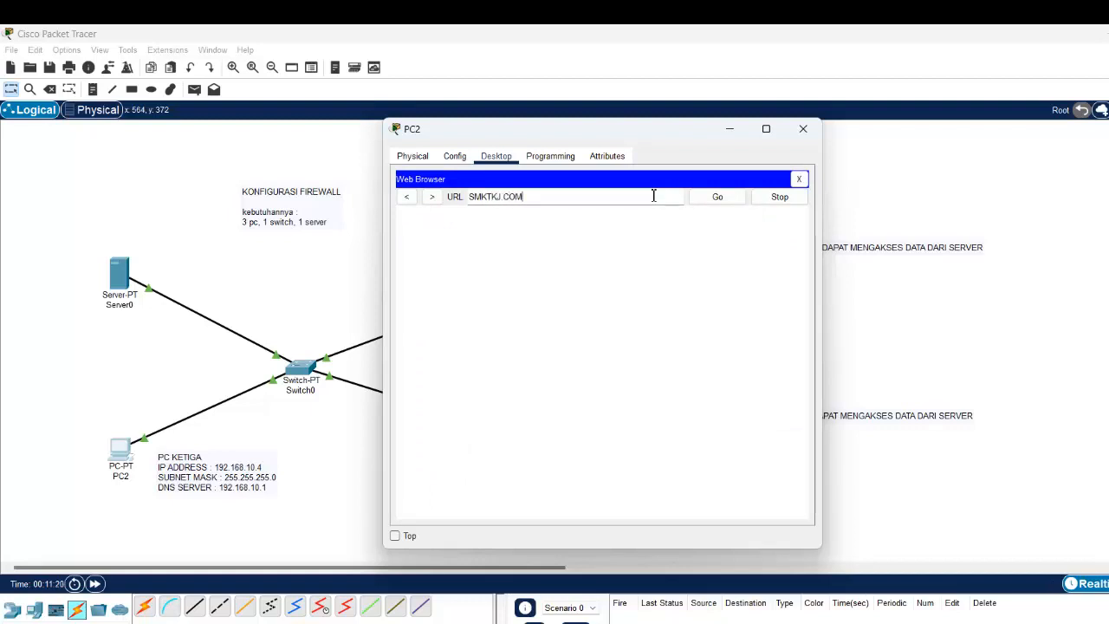
click(719, 204)
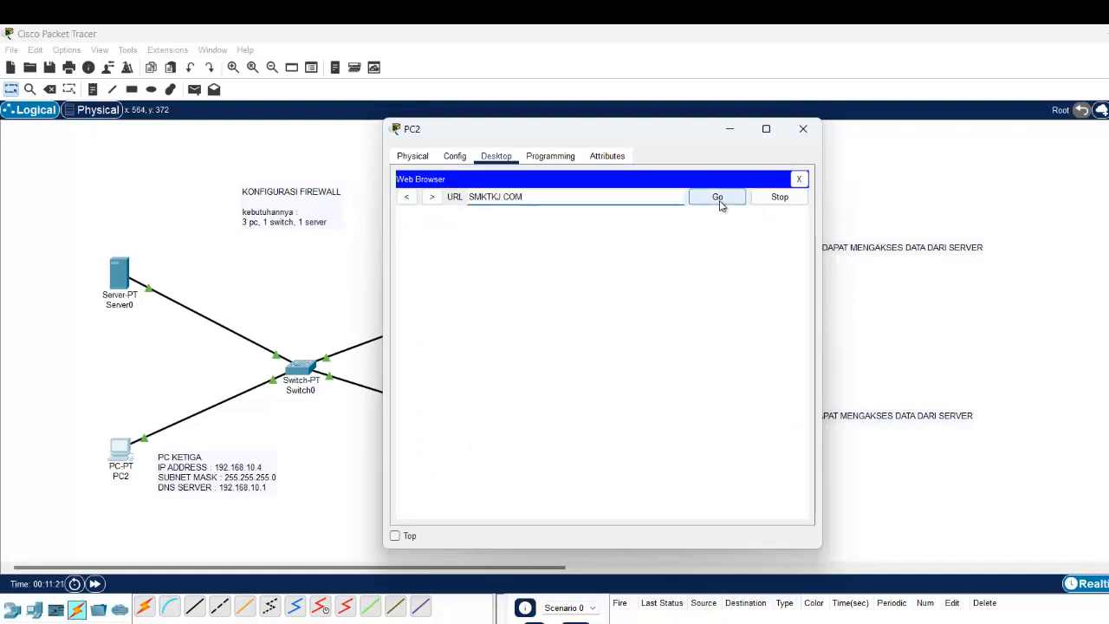
click(798, 180)
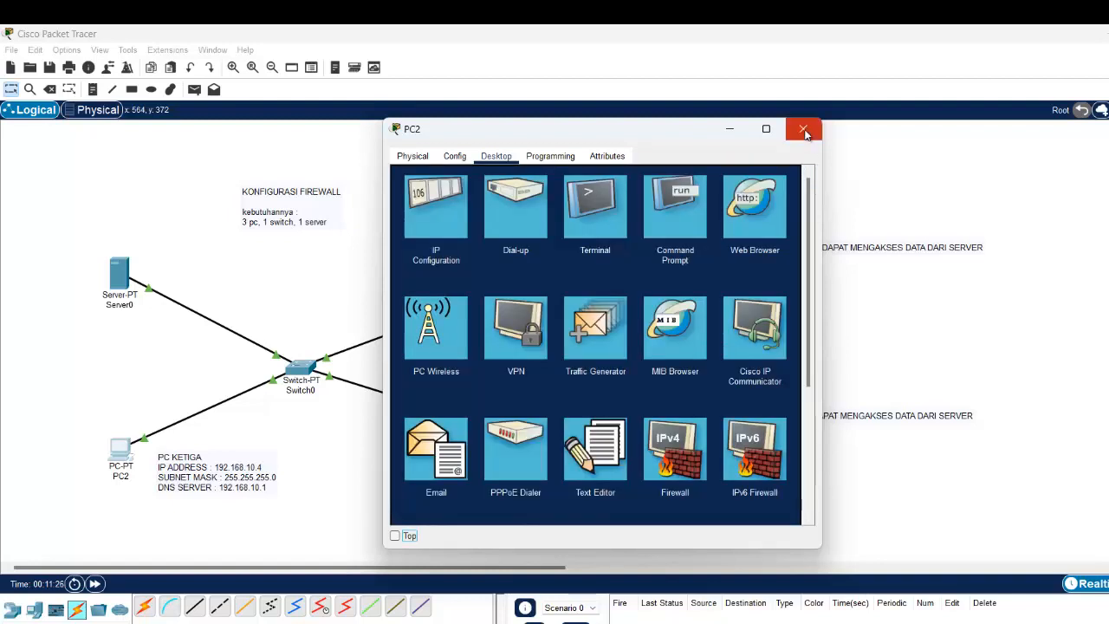
click(433, 205)
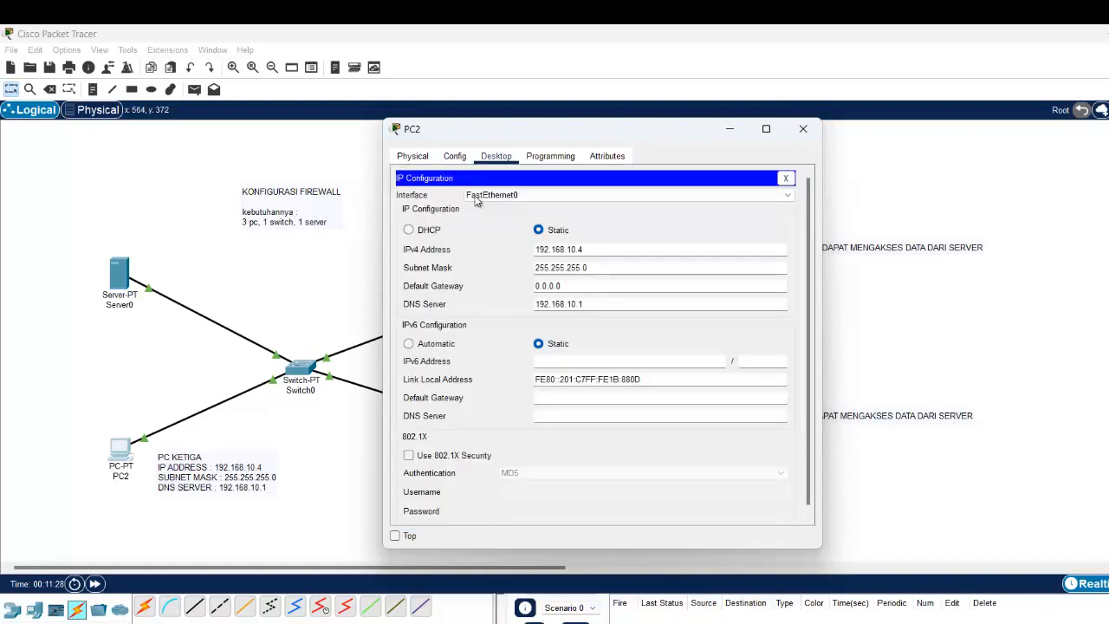
click(803, 128)
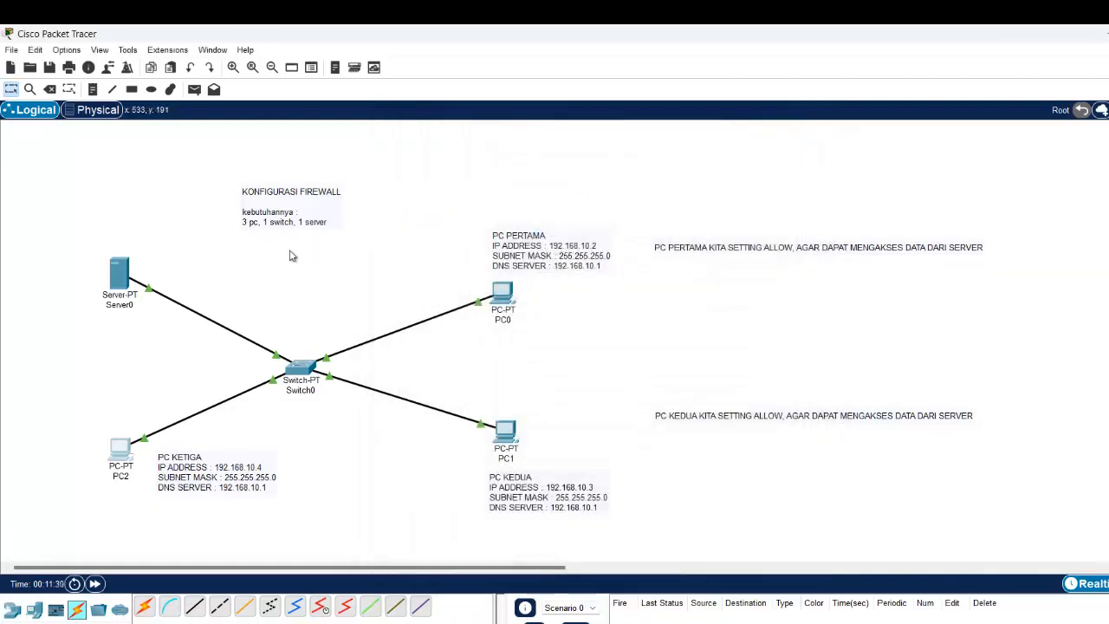
Step: Turn on Server0's firewall service on FastEthernet0 after checking the Deny rule for 192.168.10.4, and close the server's window
click(117, 277)
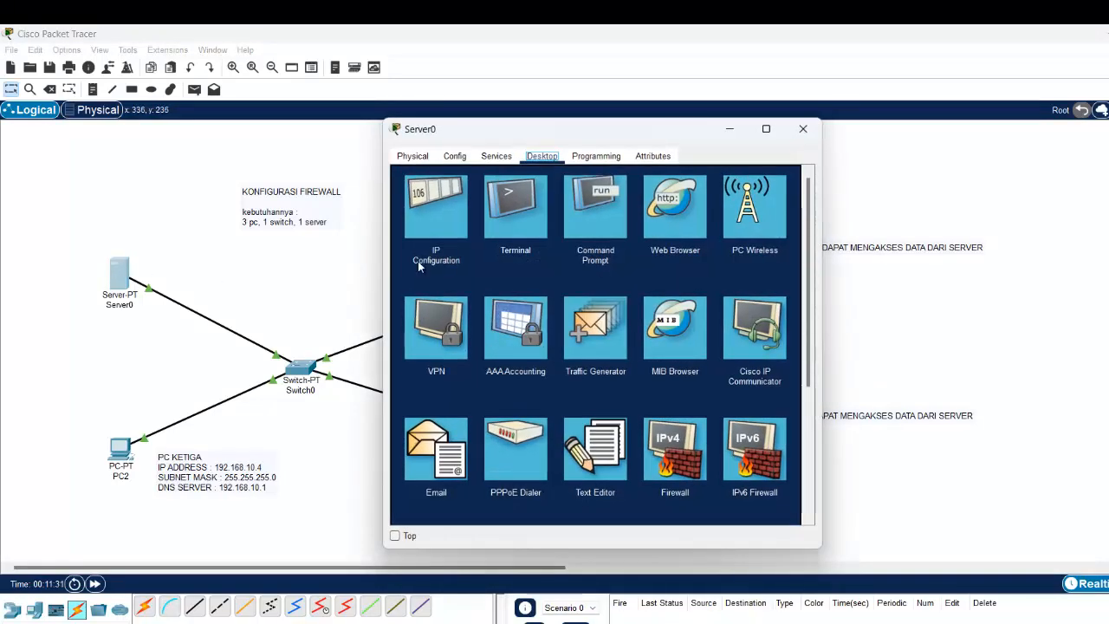
click(684, 465)
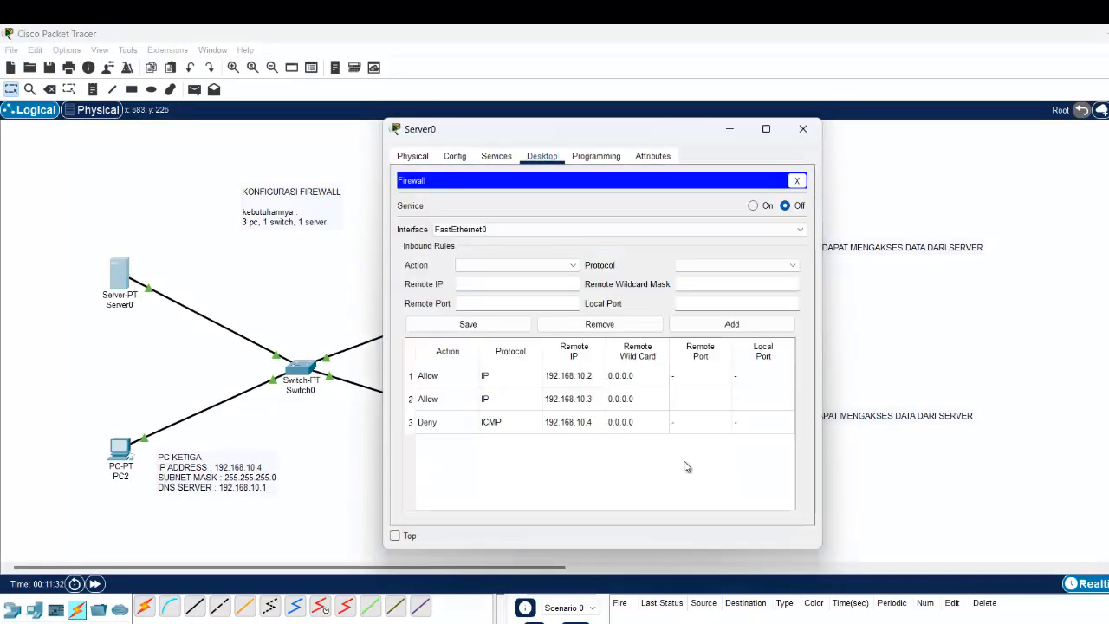
click(559, 423)
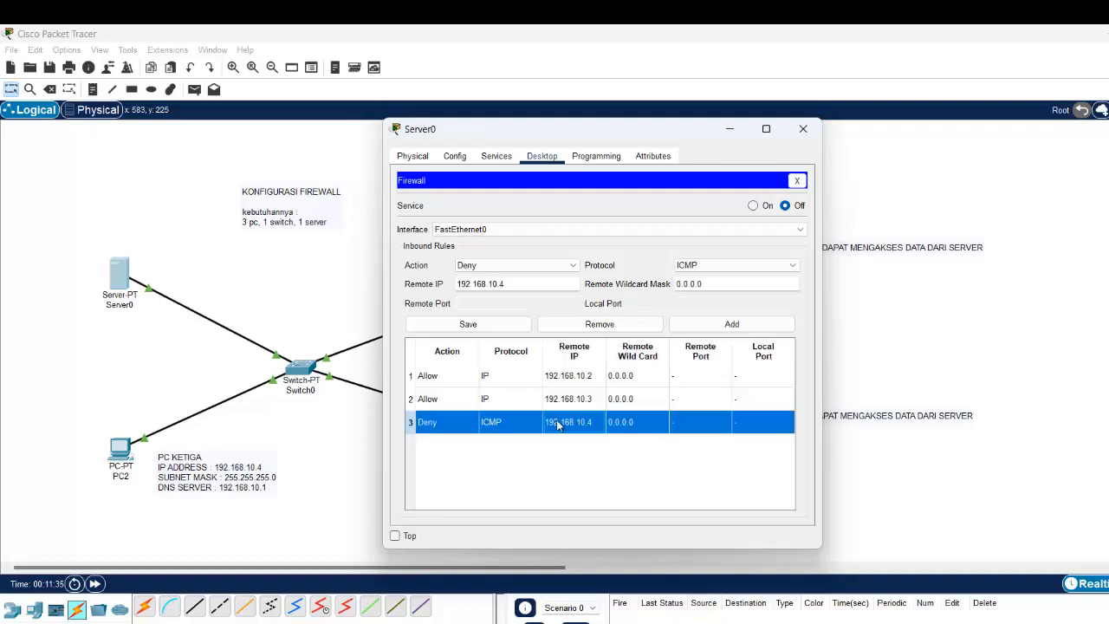
click(753, 206)
click(803, 128)
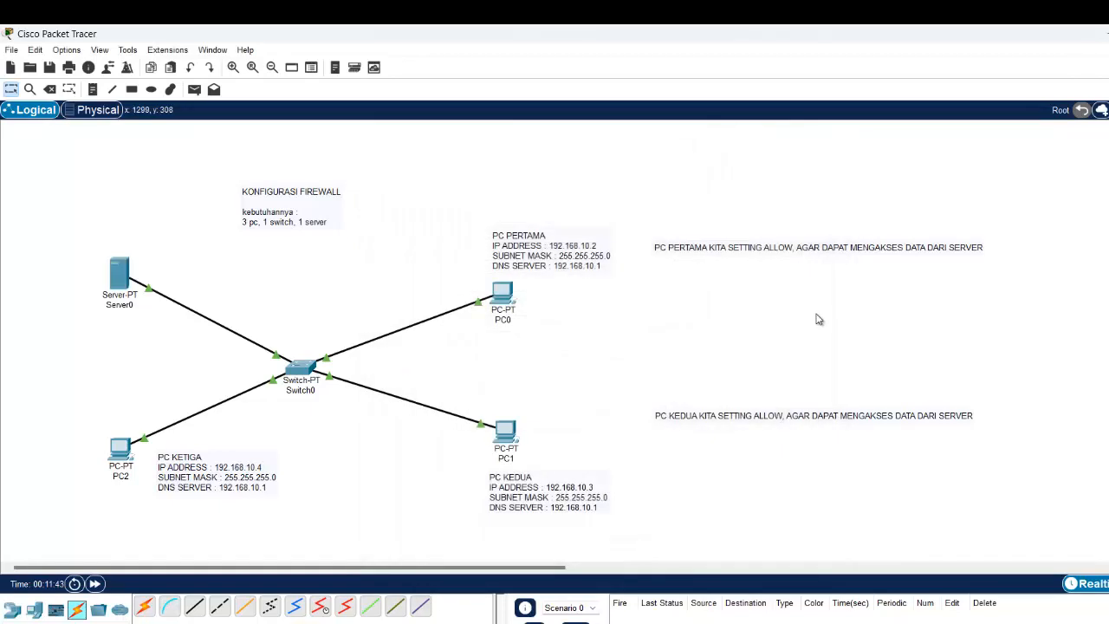
Step: Retest server access from PC2 by loading SMKTKJ.COM in its web browser, moving PC2's window clear of the topology
click(118, 458)
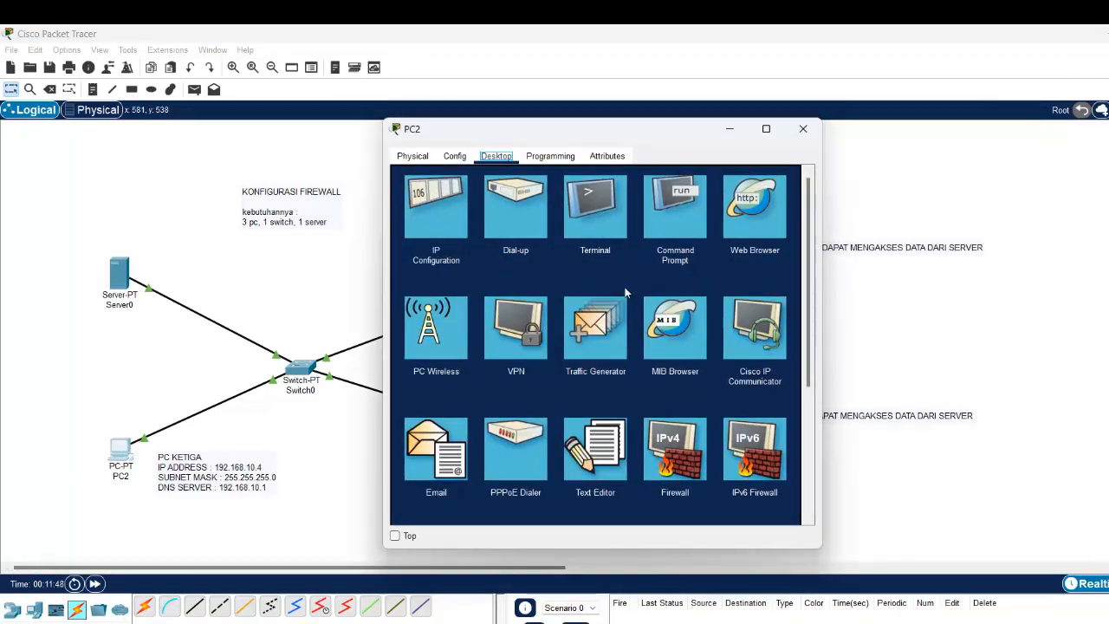
click(752, 215)
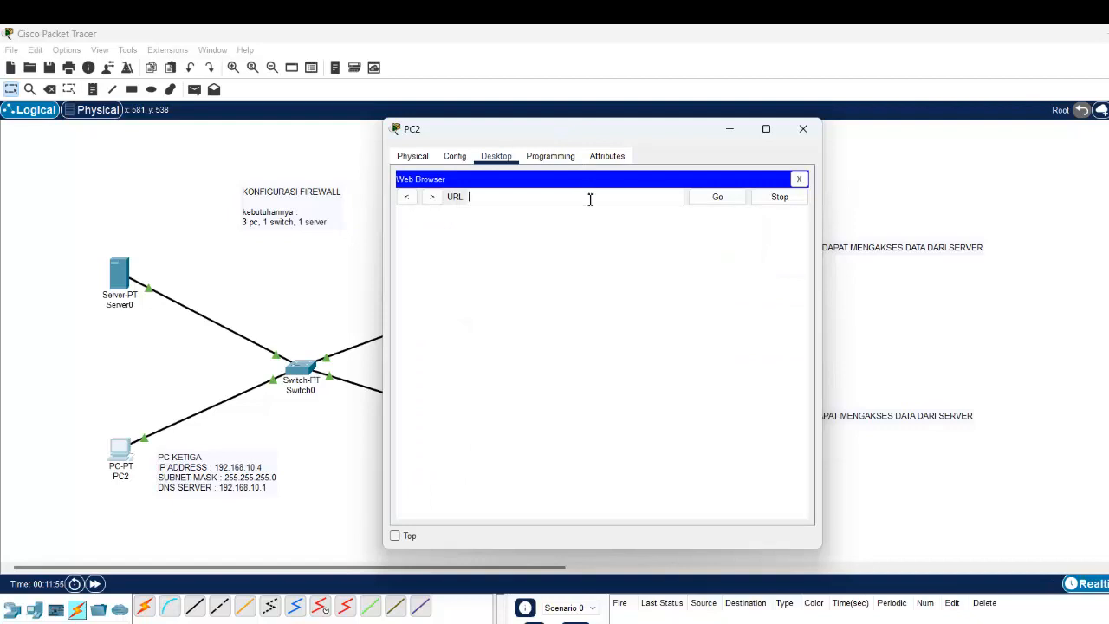
text(SMKTKJ.COM)
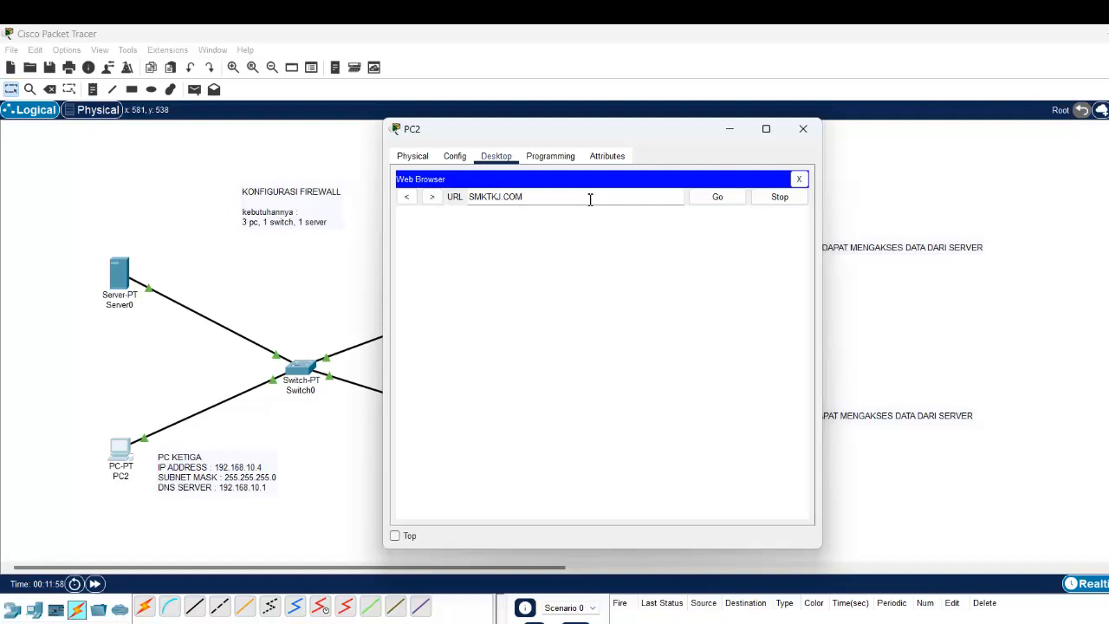
key(Return)
drag(563, 129, 832, 128)
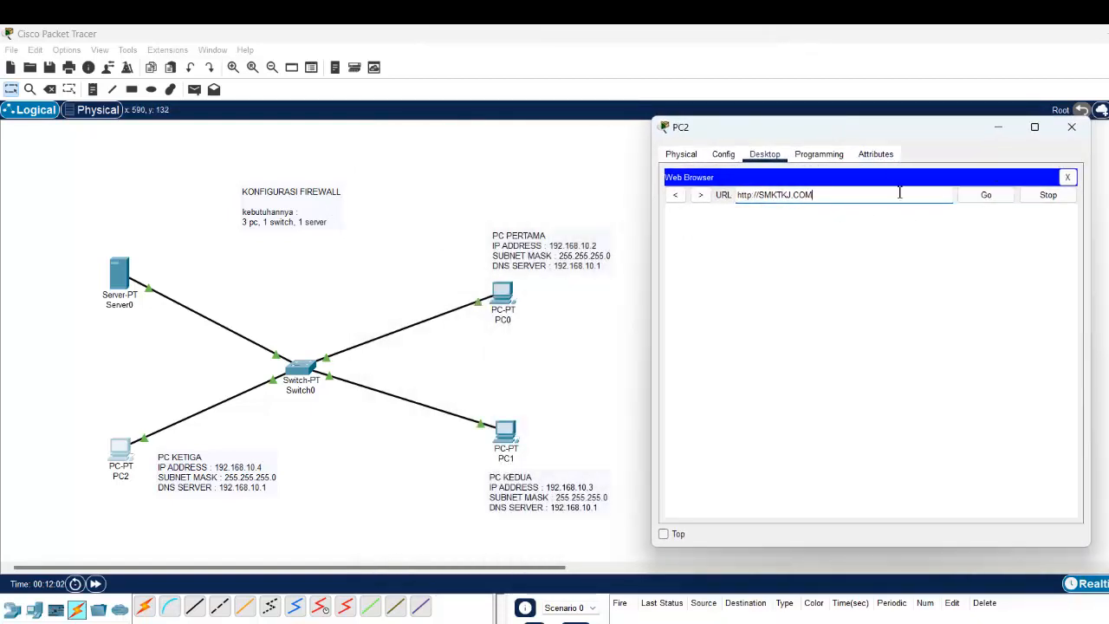
click(984, 197)
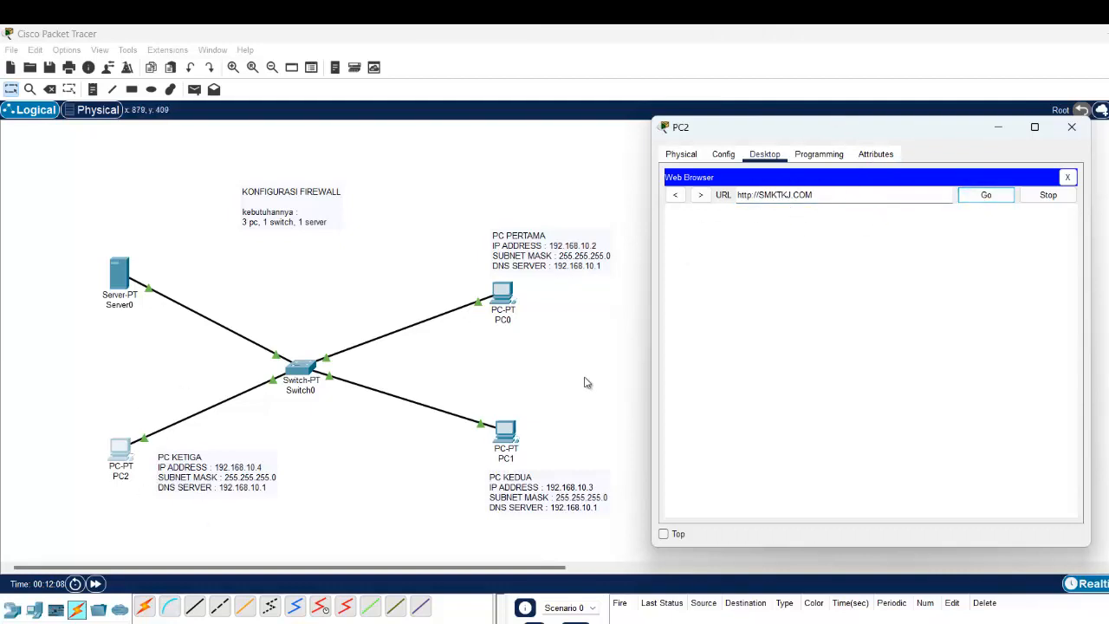
Step: Place a note below PC2 with the copied text "PC PERTAMA KITA SETTING ALLOW, AGAR DAPAT MENGAKSES DATA DARI SERVER"
click(328, 478)
key(n)
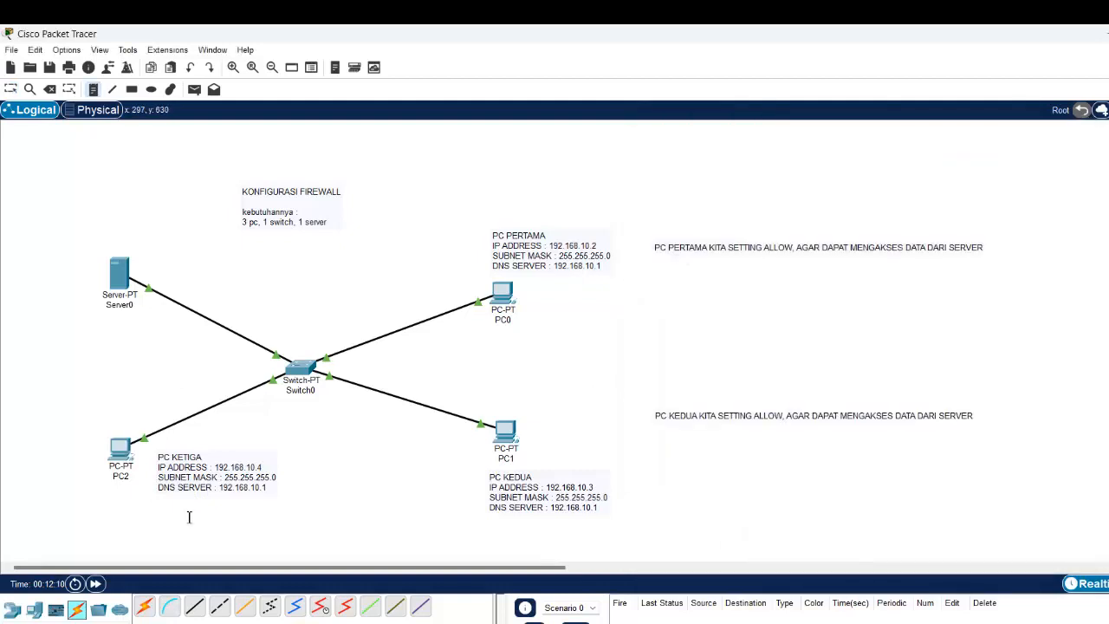
click(69, 524)
text(PC PERTAMA KITA SETTING ALLOW, AGAR DAPAT MENGAKSES DATA DARI SERVER)
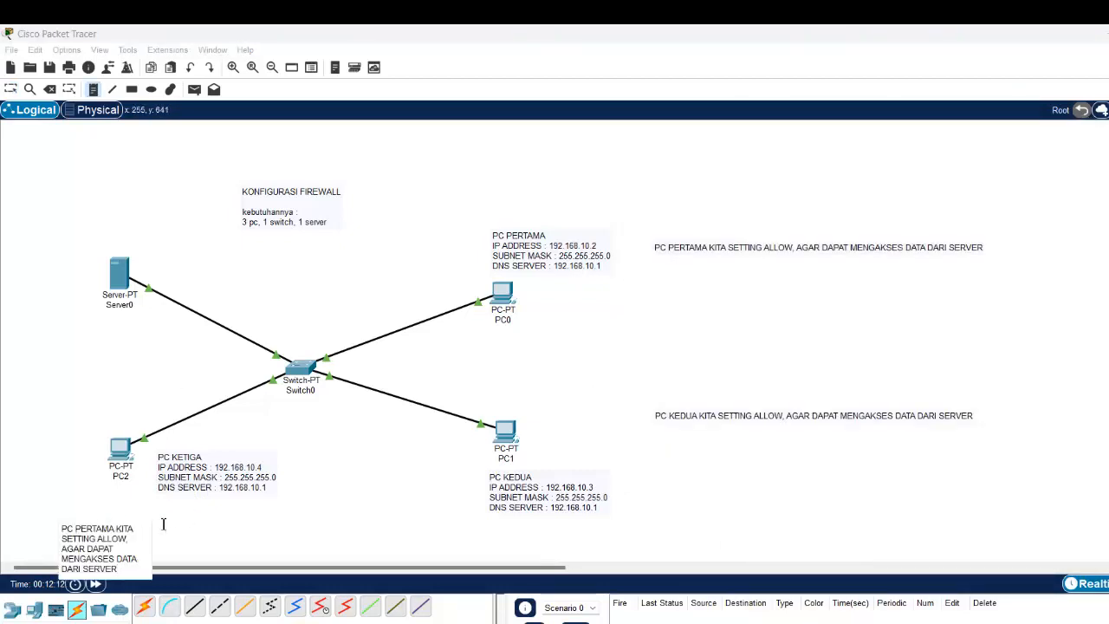
Step: Replace "PERTAMA" with "KETIGA" in the note below PC2
click(114, 528)
key(BackSpace)
key(BackSpace)
key(BackSpace)
key(BackSpace)
key(BackSpace)
key(BackSpace)
key(BackSpace)
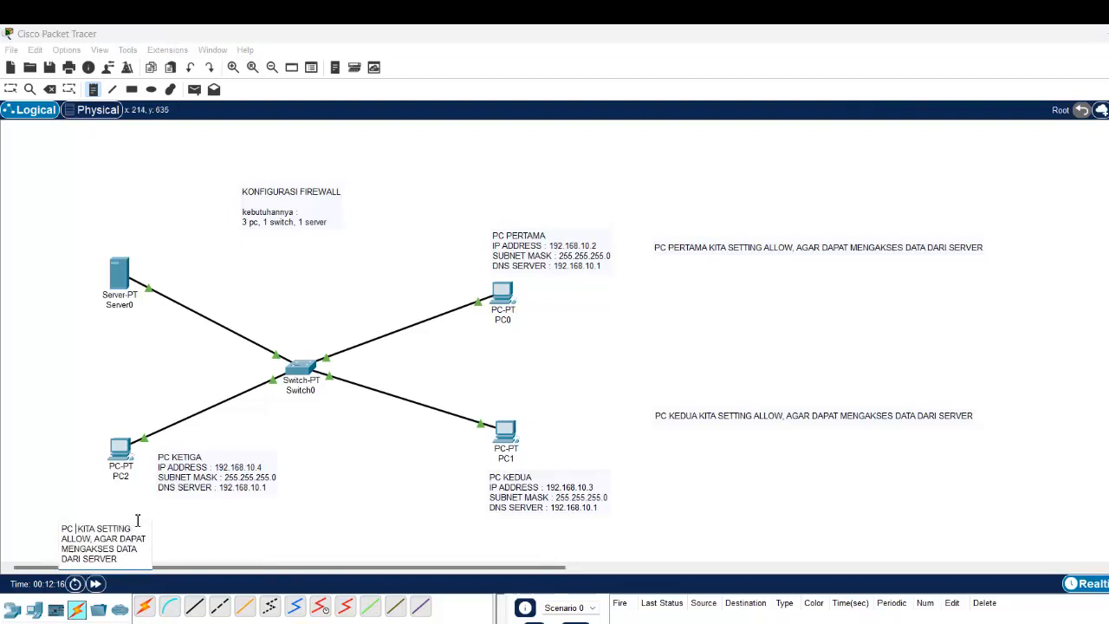
text(KEY)
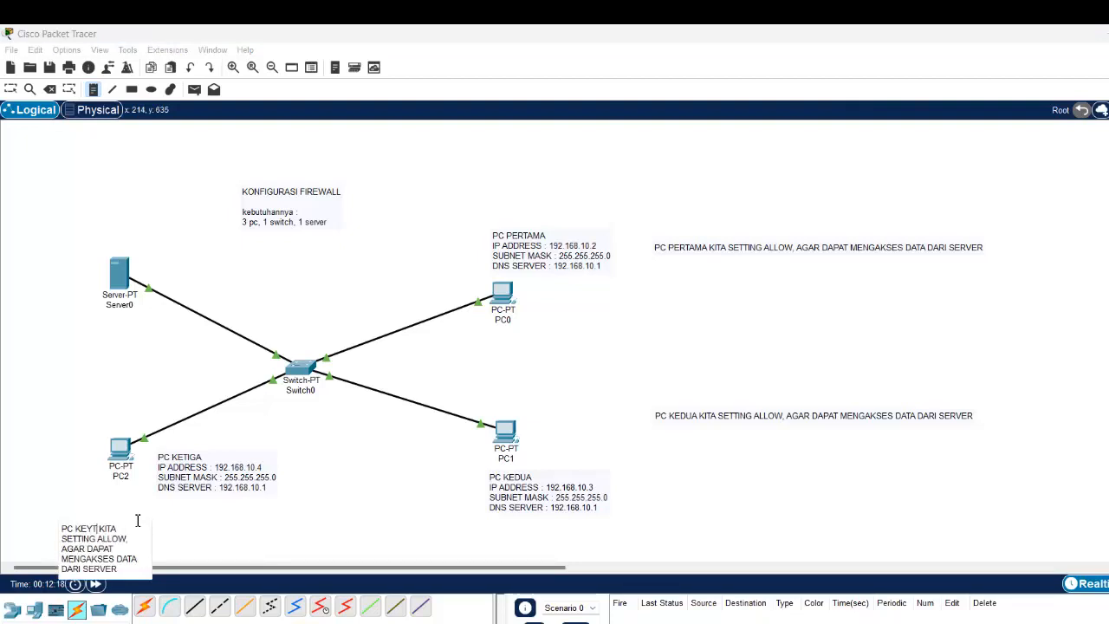
key(BackSpace)
text(TIGA)
Step: Reword the rest of PC2's note to "SETTING DENY, AGAR TIDAK DAPAT MENGAKSES DATA DARI SERVER" and finish editing it
key(Down)
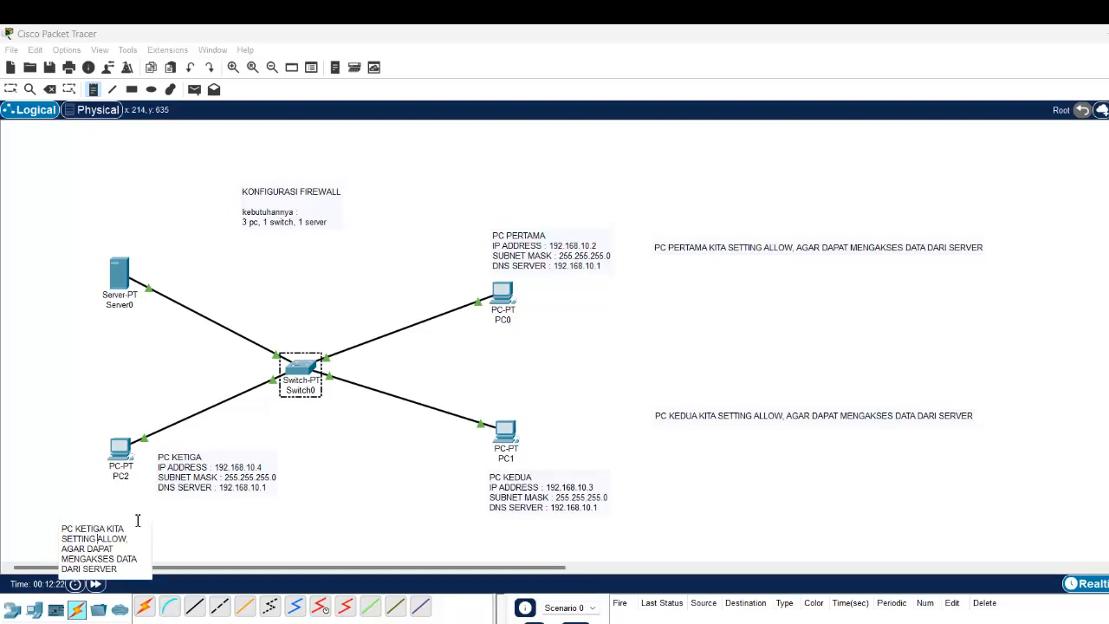
key(Right)
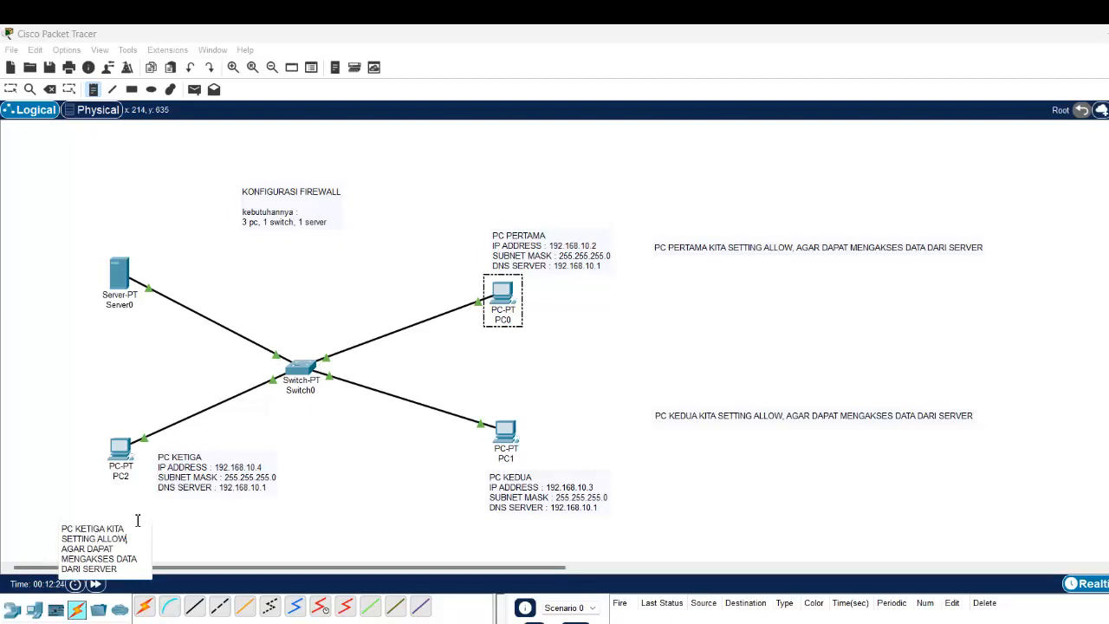
key(Delete)
key(Delete)
key(Delete)
key(Delete)
key(Delete)
text(DEN)
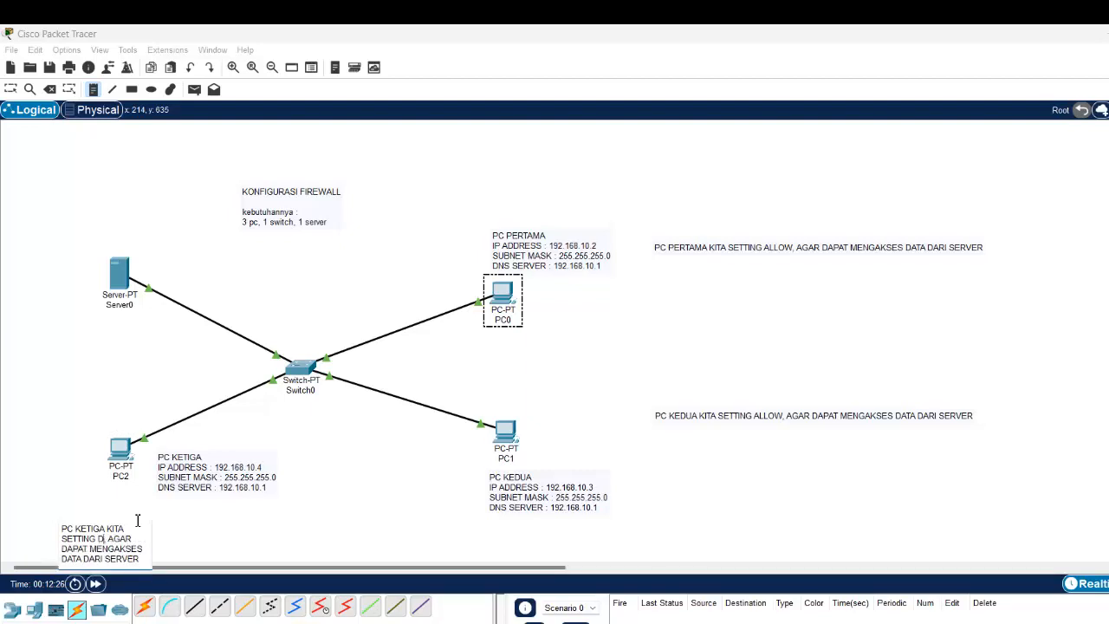
text(Y, AGAR TIDAK)
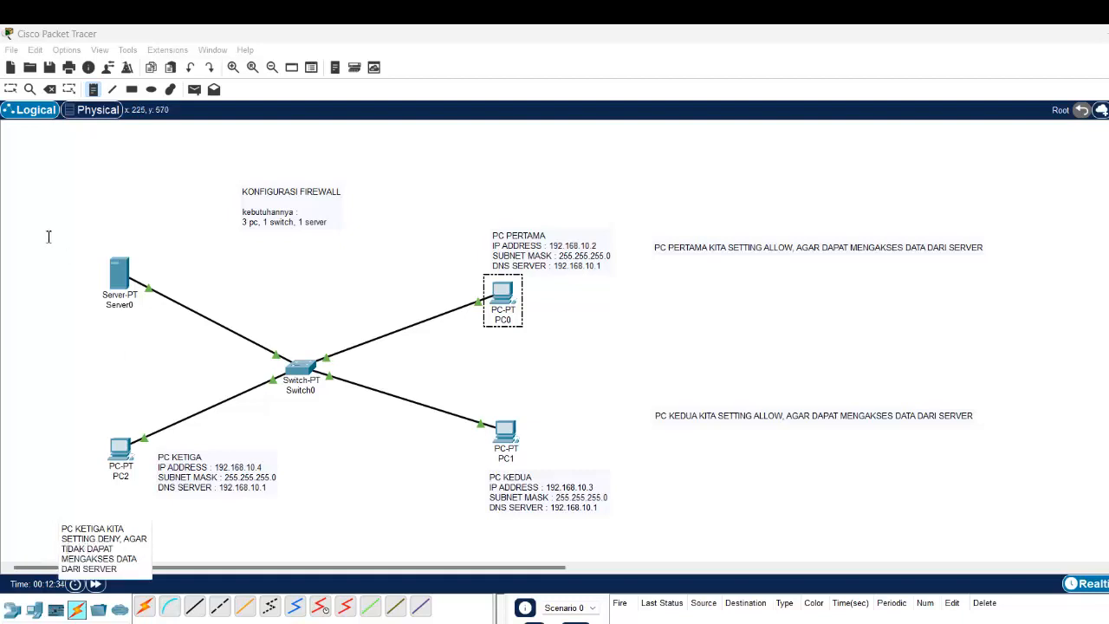
click(10, 90)
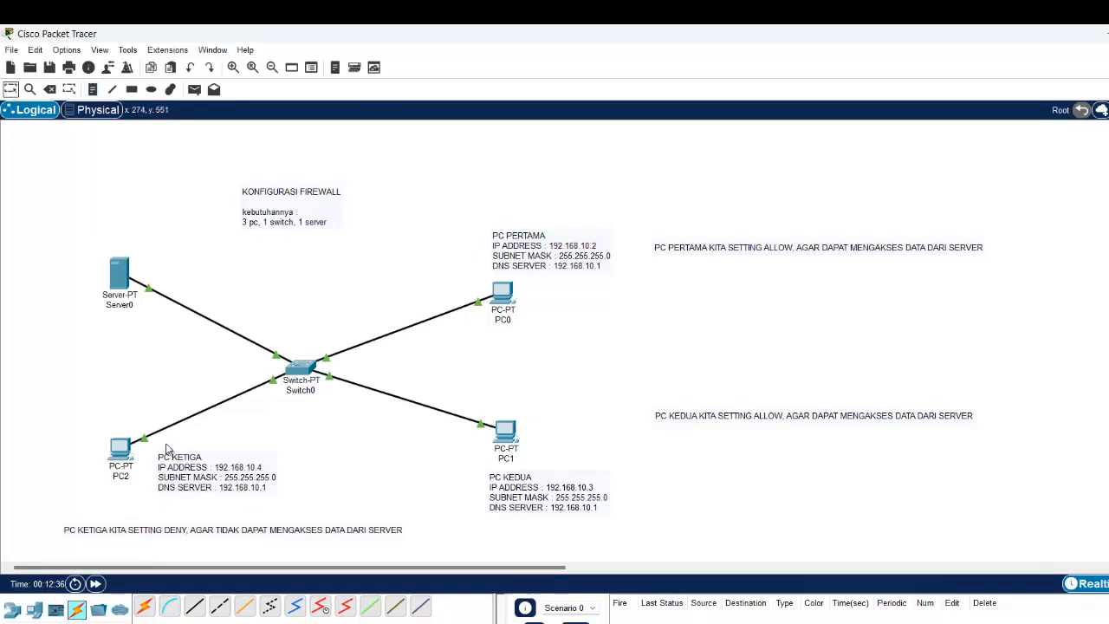